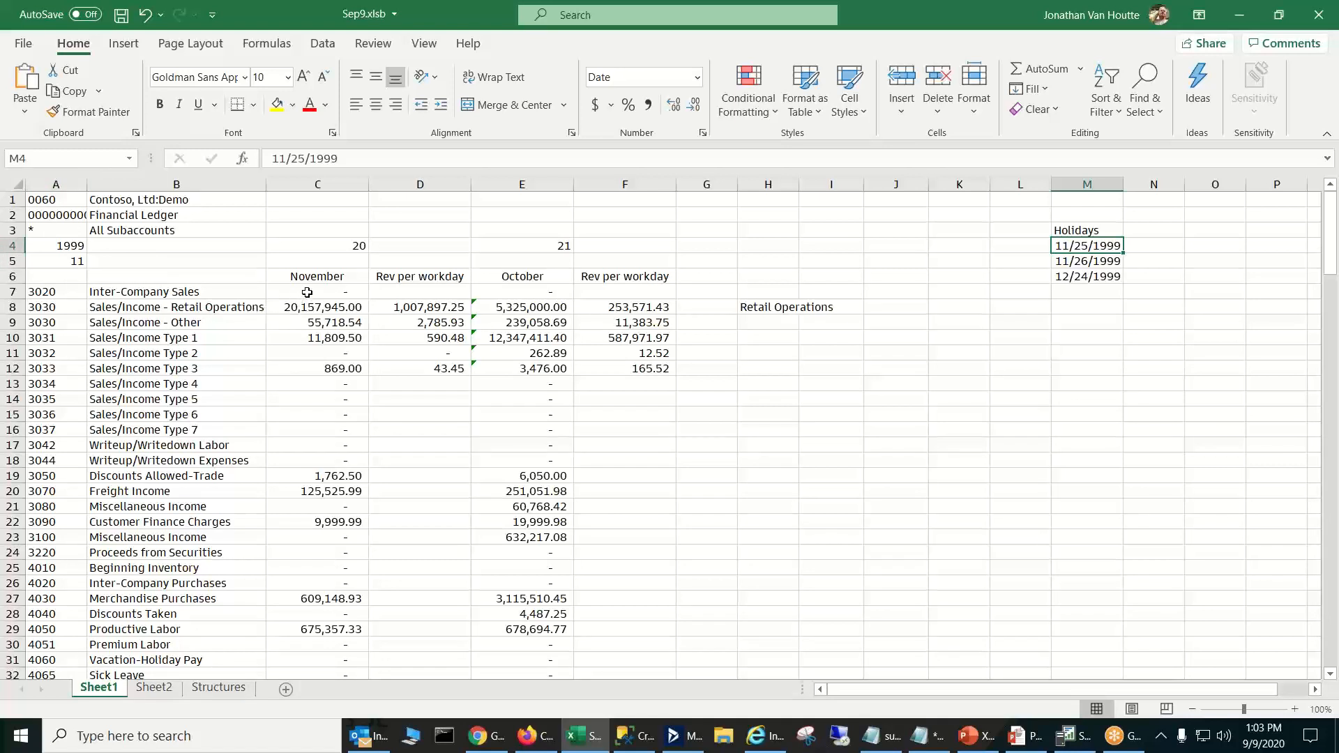
# - Examine the formulas behind the November and October headings and their balances down to the Sales/Income Type 3 row
pyautogui.click(318, 276)
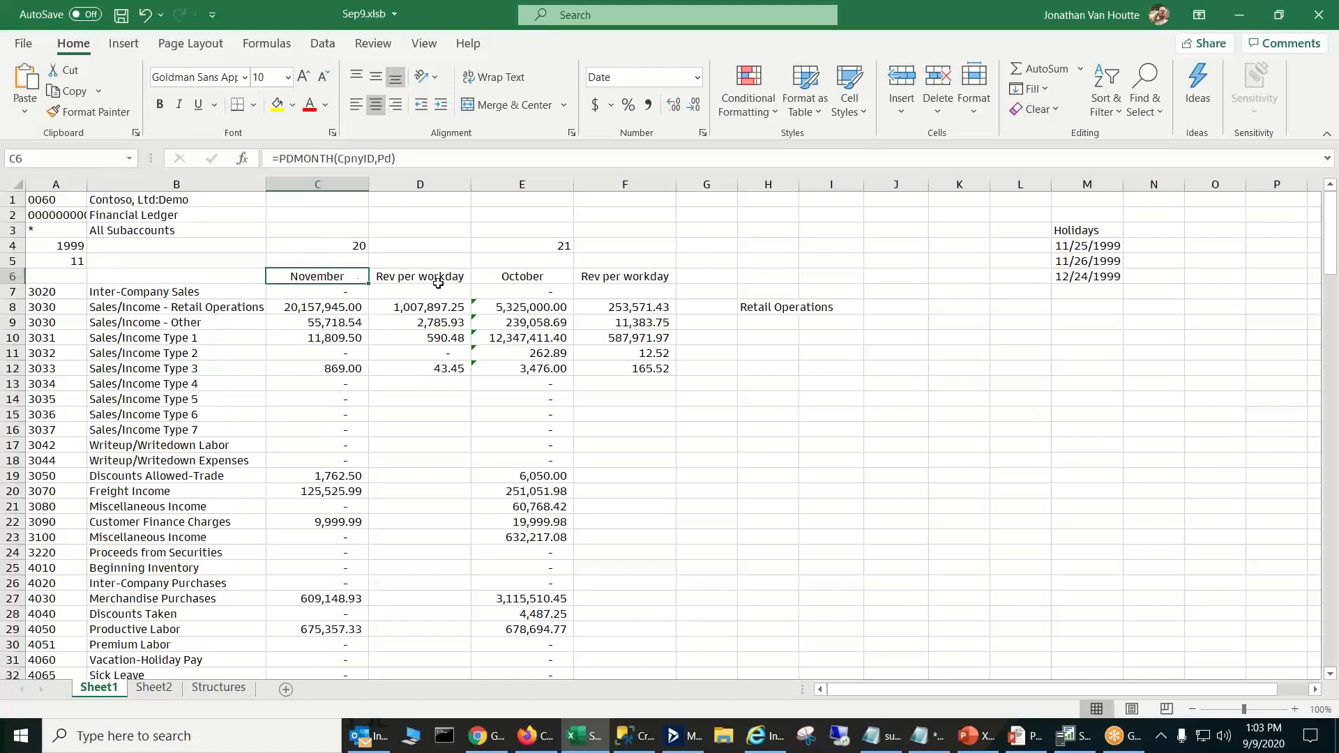
pyautogui.click(526, 275)
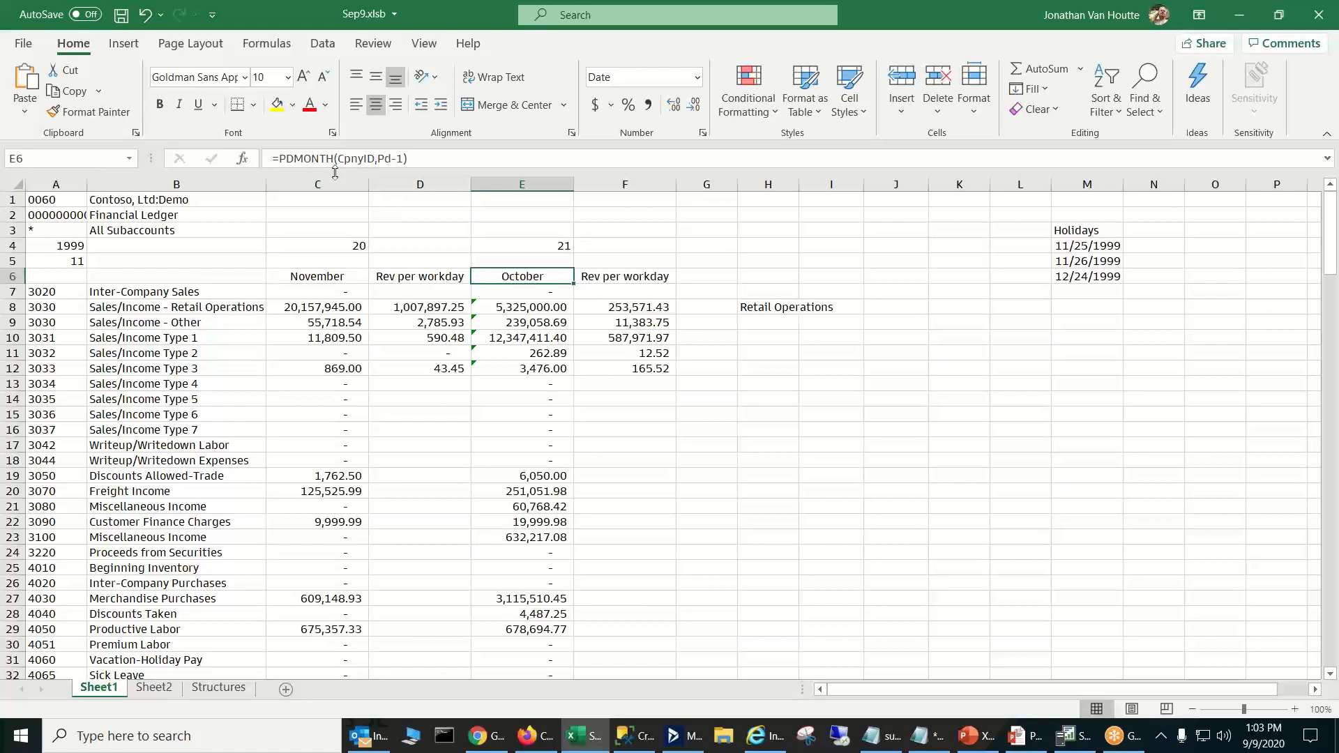
pyautogui.click(327, 310)
pyautogui.click(337, 366)
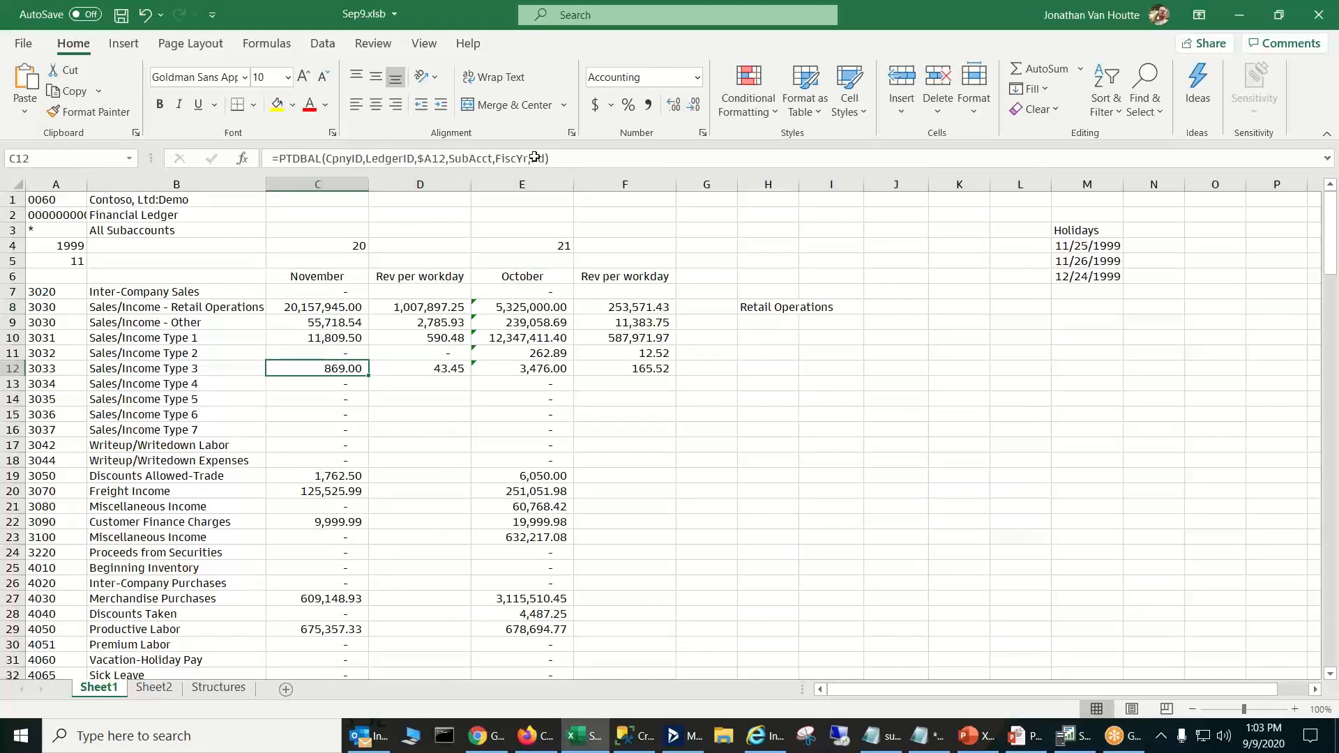
pyautogui.click(533, 364)
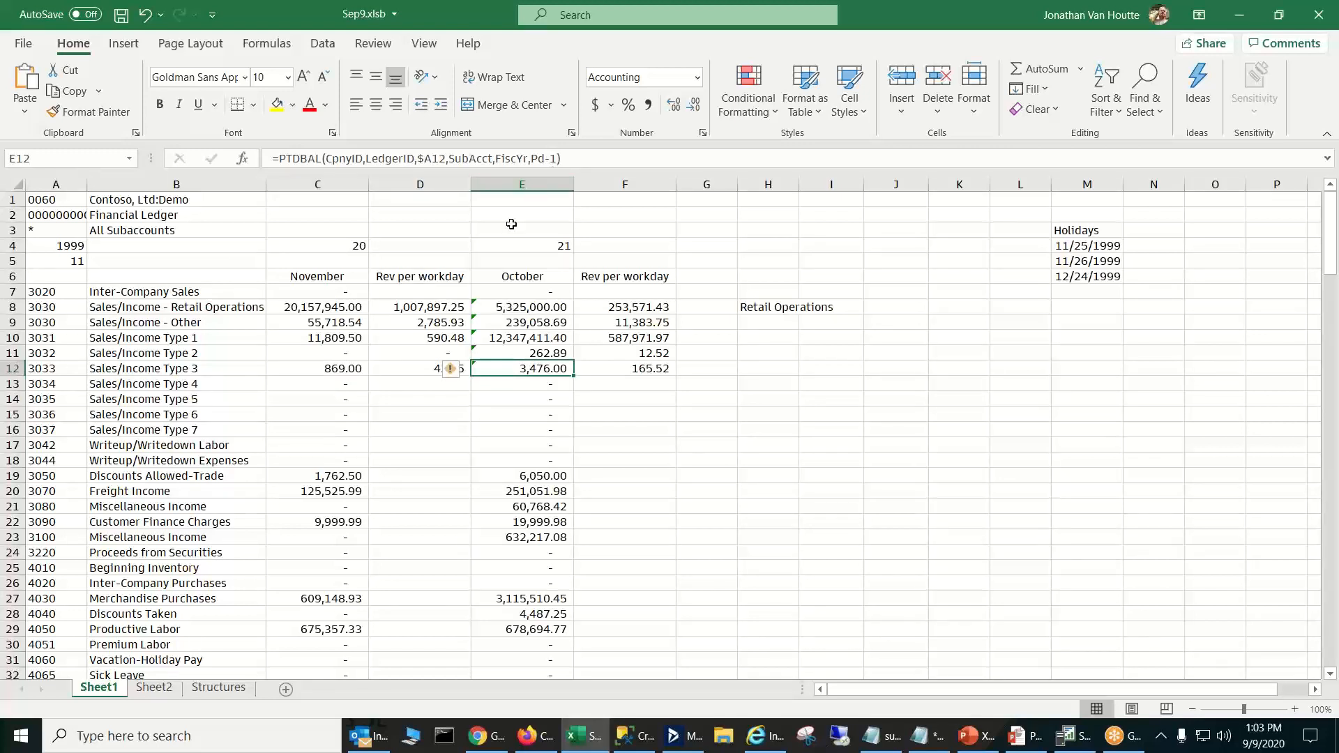
# - Copy the November revenue-per-workday formula from D8 to the Productive Labor row in D29
pyautogui.click(438, 311)
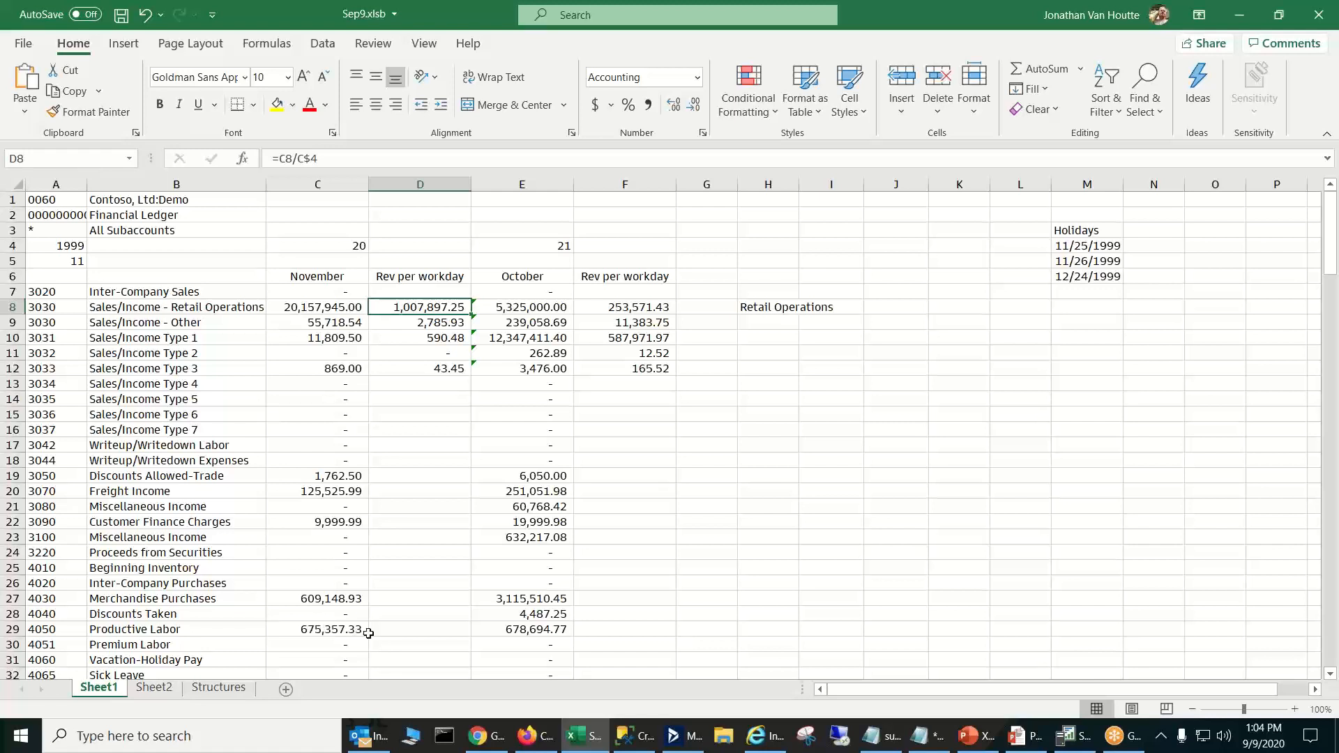
pyautogui.hotkey('ctrl', 'c')
pyautogui.click(427, 628)
pyautogui.hotkey('ctrl', 'v')
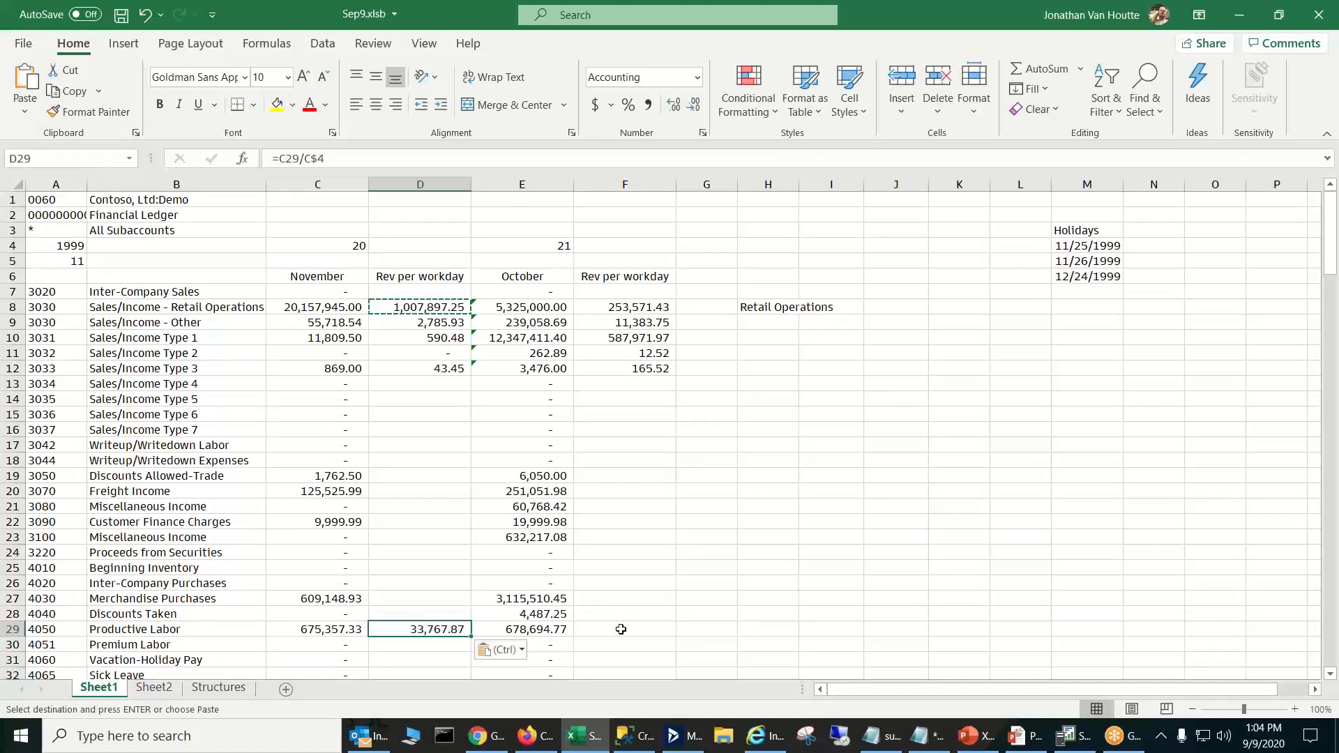
pyautogui.click(655, 308)
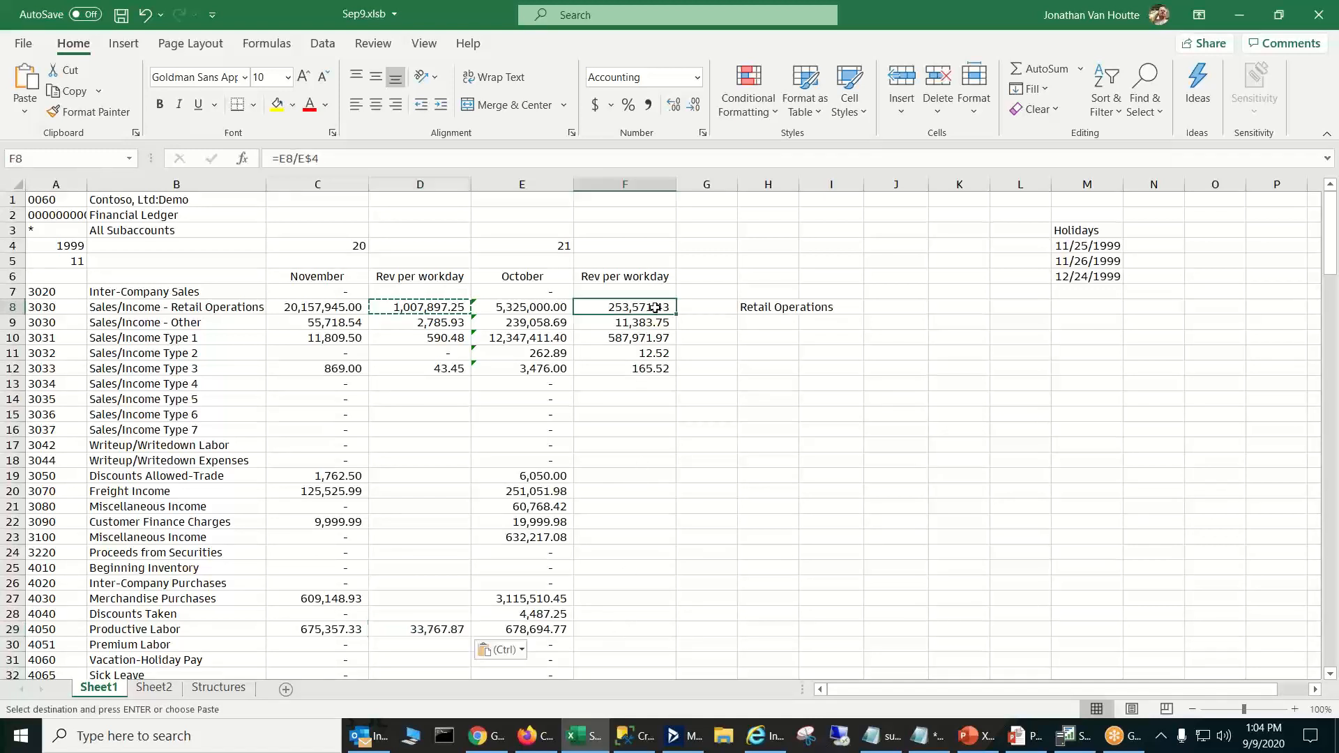
pyautogui.hotkey('ctrl', 'c')
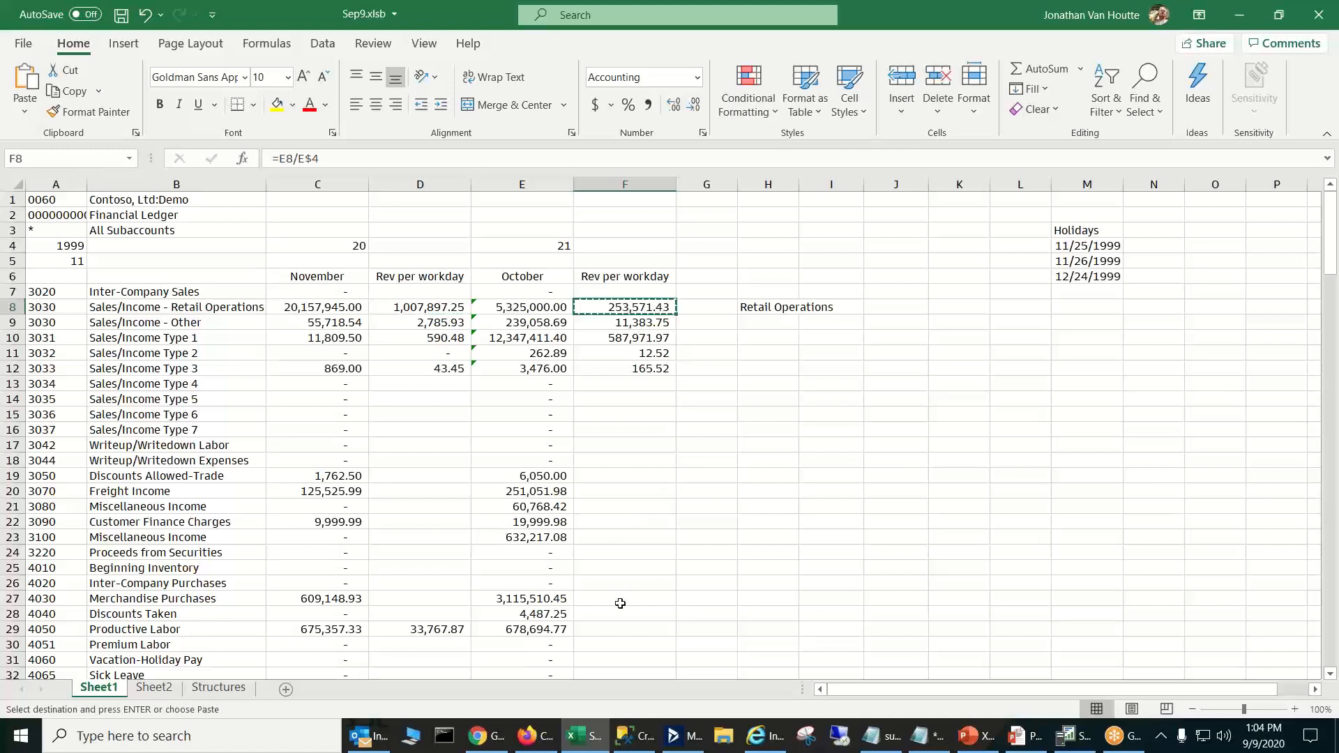
pyautogui.press('Escape')
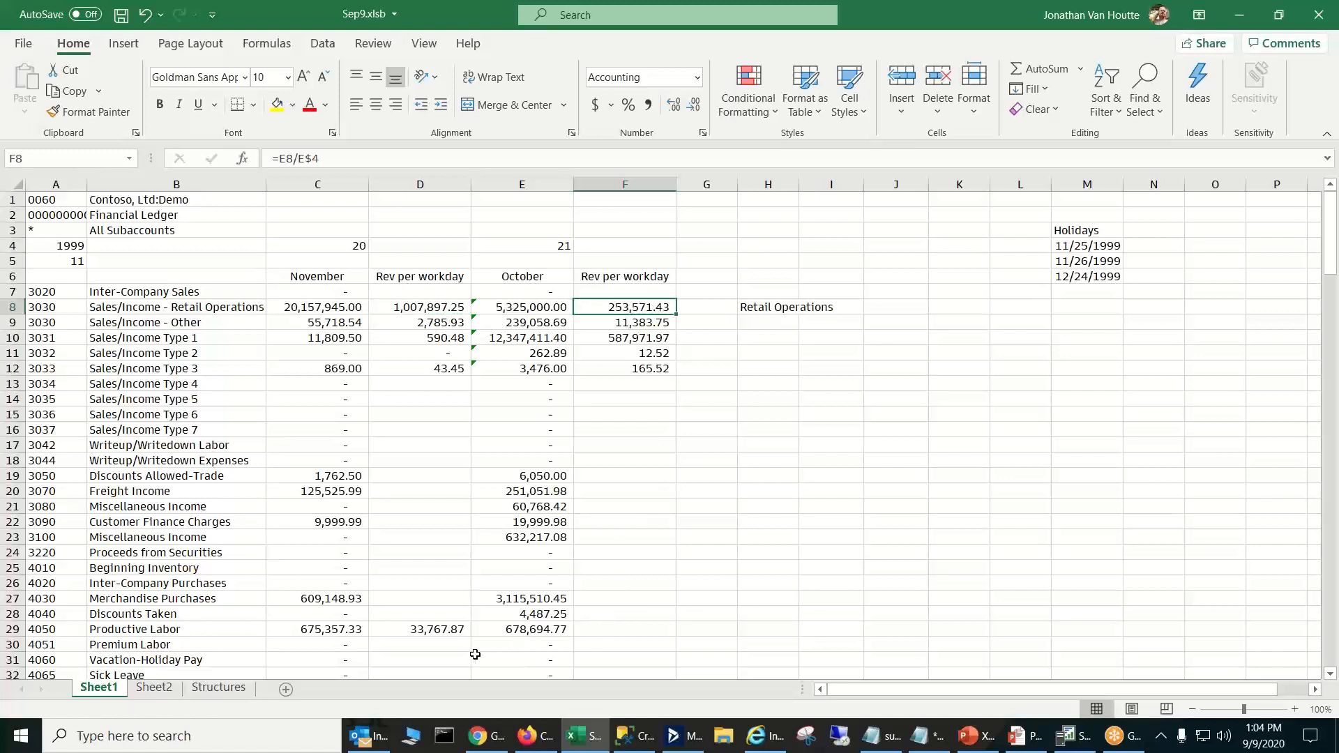
# - Copy the per-workday formula from D29 to F29 for October's Productive Labor and clear the copy selection
pyautogui.click(443, 631)
pyautogui.hotkey('ctrl', 'c')
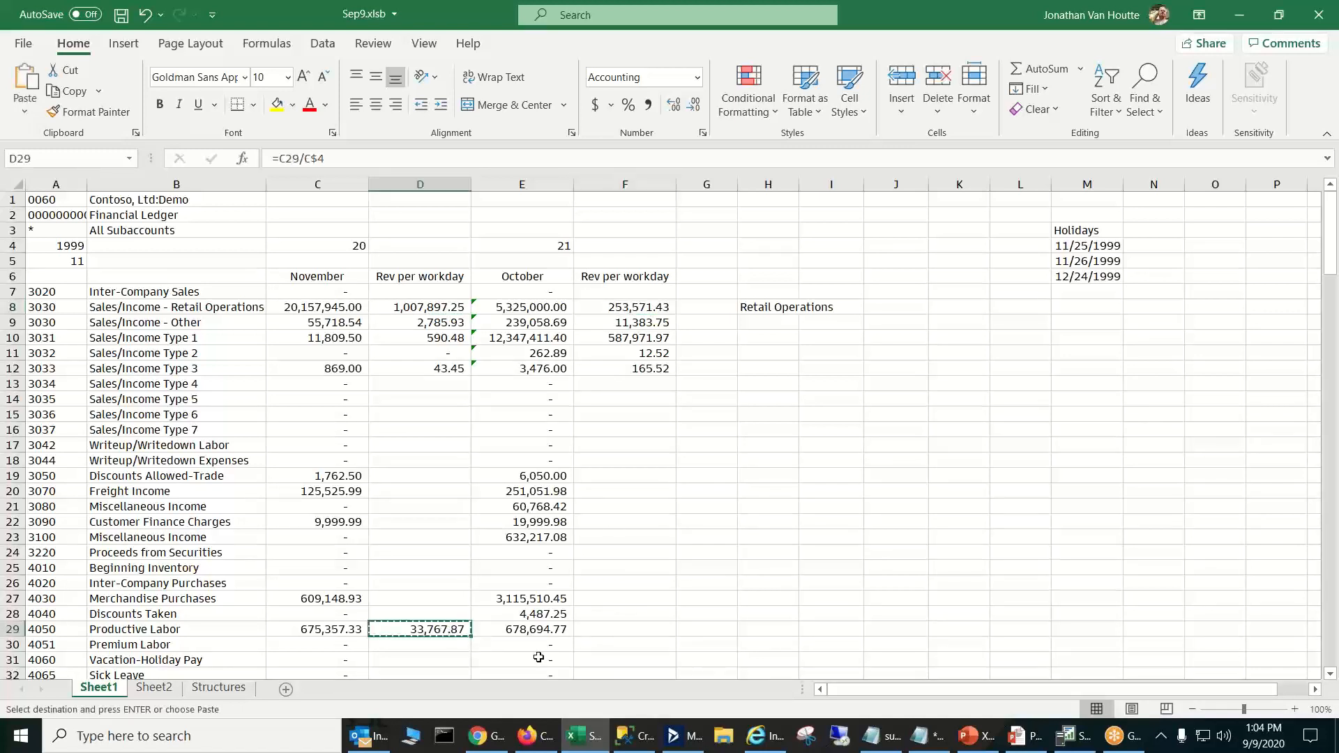
pyautogui.click(599, 635)
pyautogui.hotkey('ctrl', 'v')
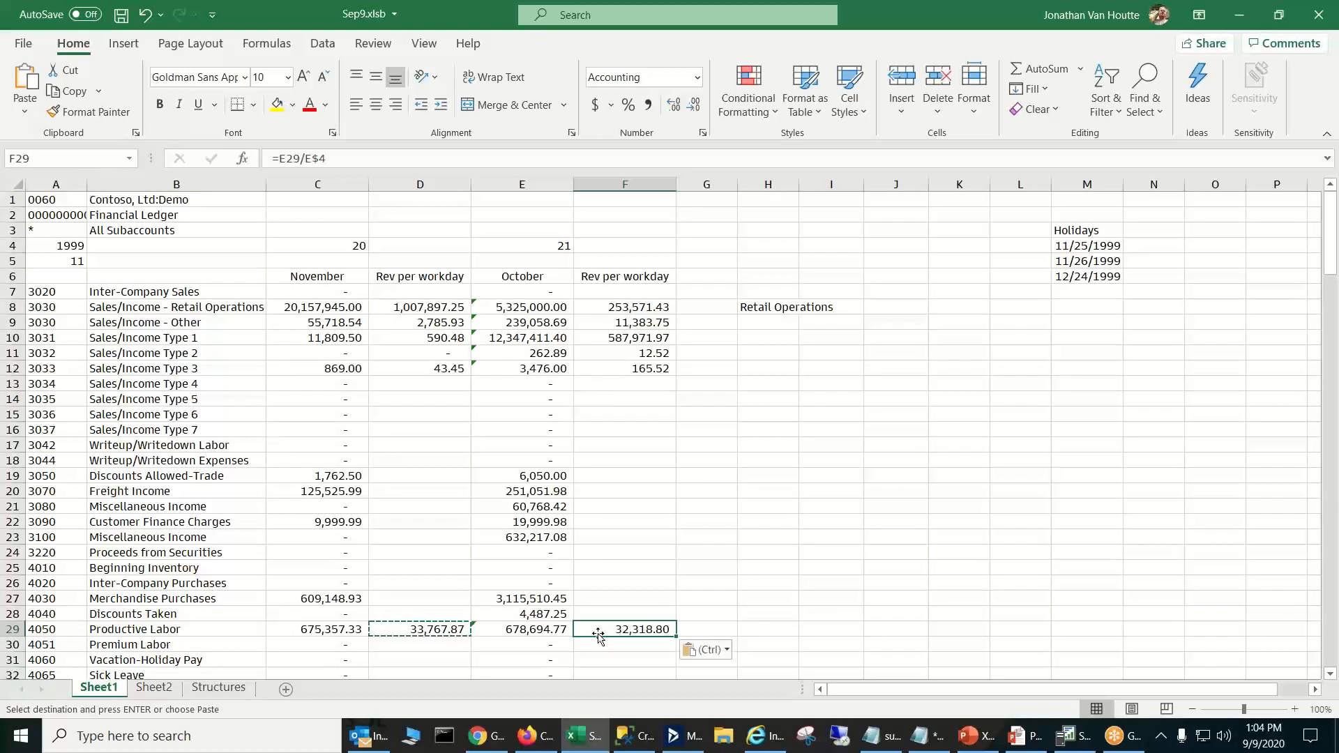
pyautogui.click(641, 600)
pyautogui.press('Escape')
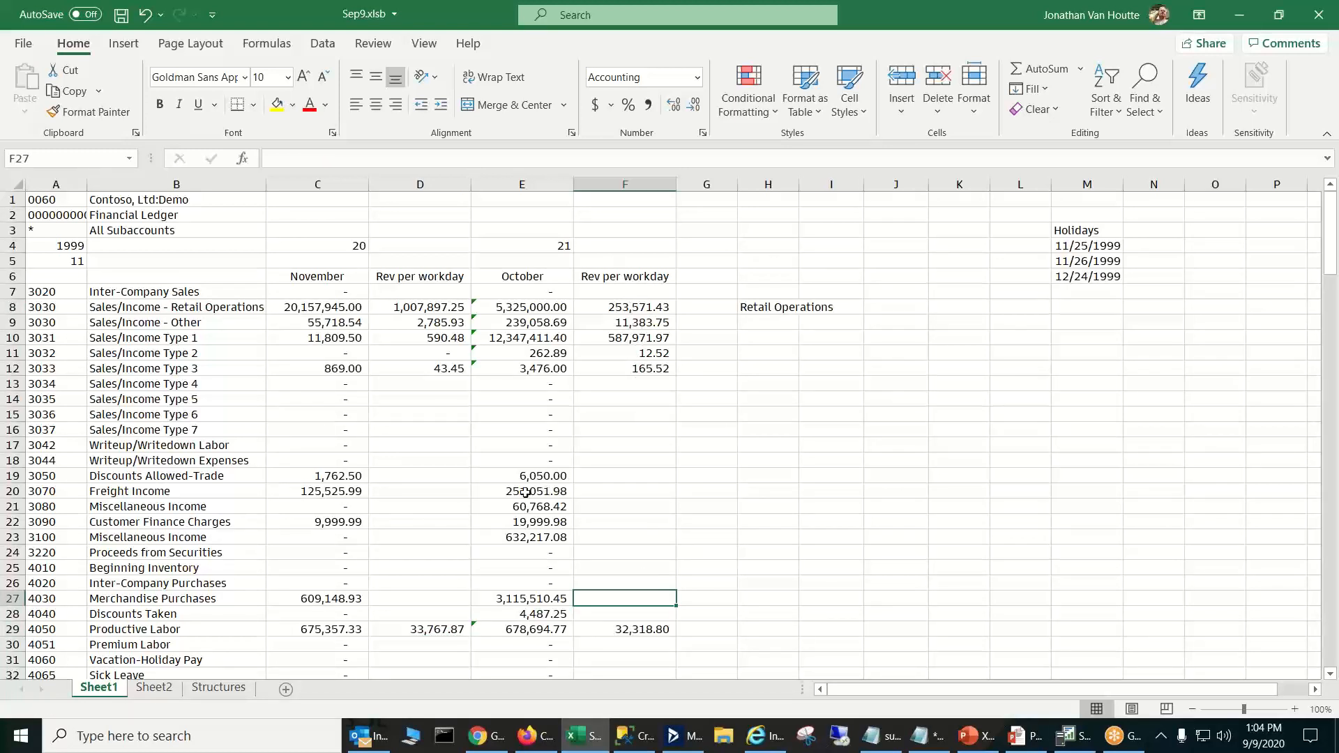
# - Examine the NETWORKDAYS formula in C4, including its PDEND start date, and the November heading's formula
pyautogui.click(360, 244)
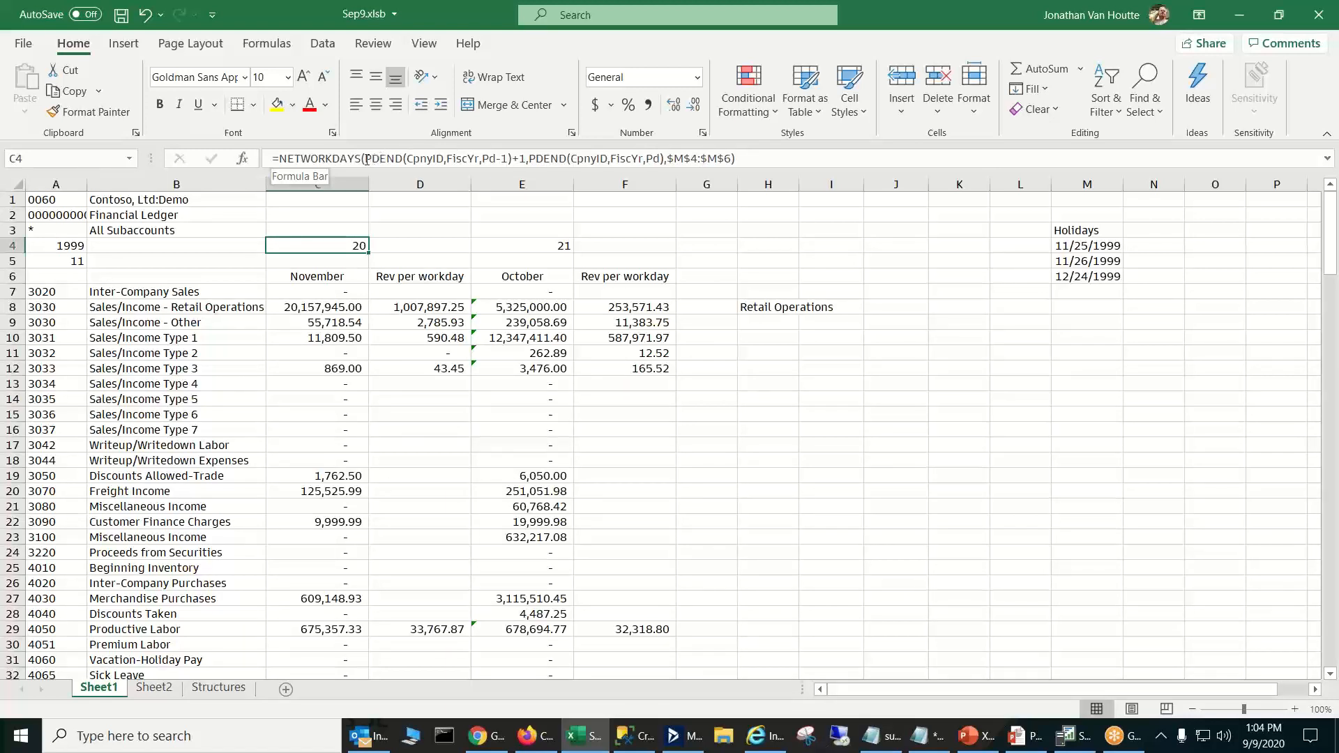
pyautogui.moveTo(364, 159); pyautogui.dragTo(402, 158)
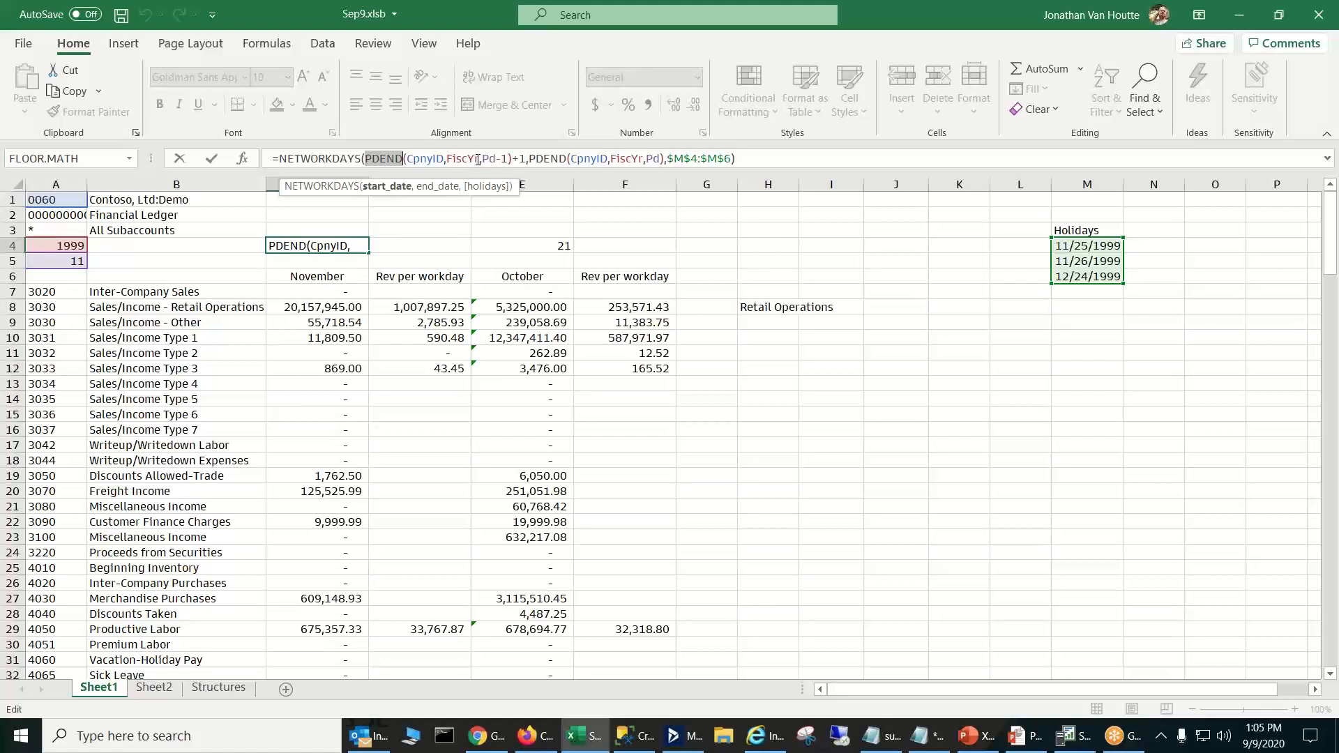
pyautogui.click(525, 159)
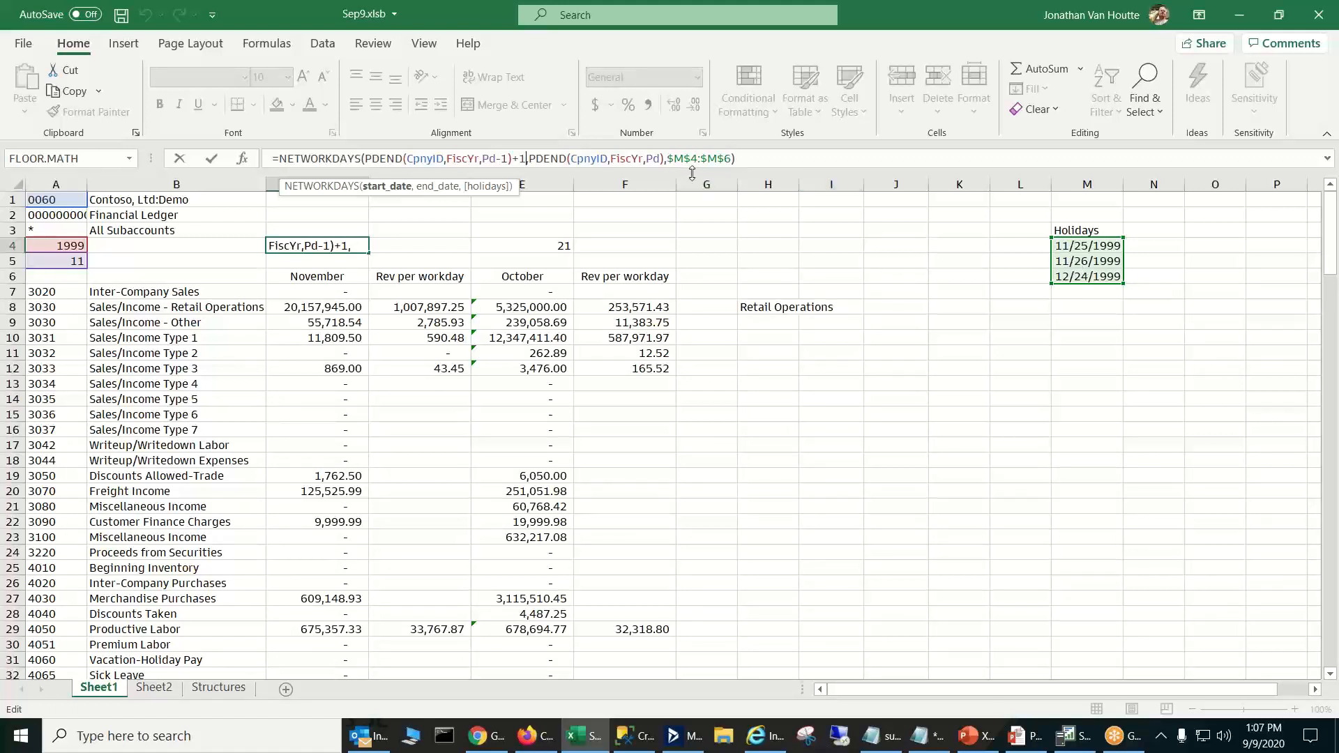
pyautogui.hotkey('ctrl', 'Return')
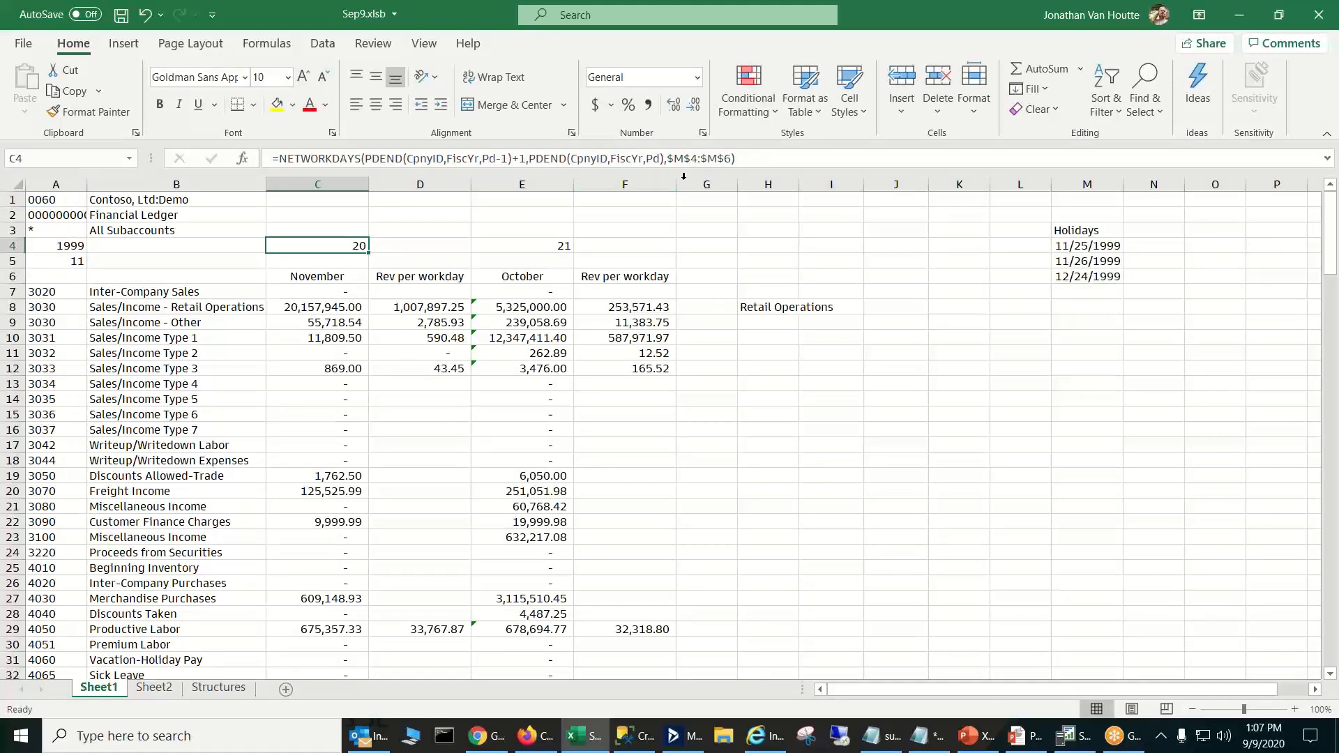
pyautogui.click(345, 274)
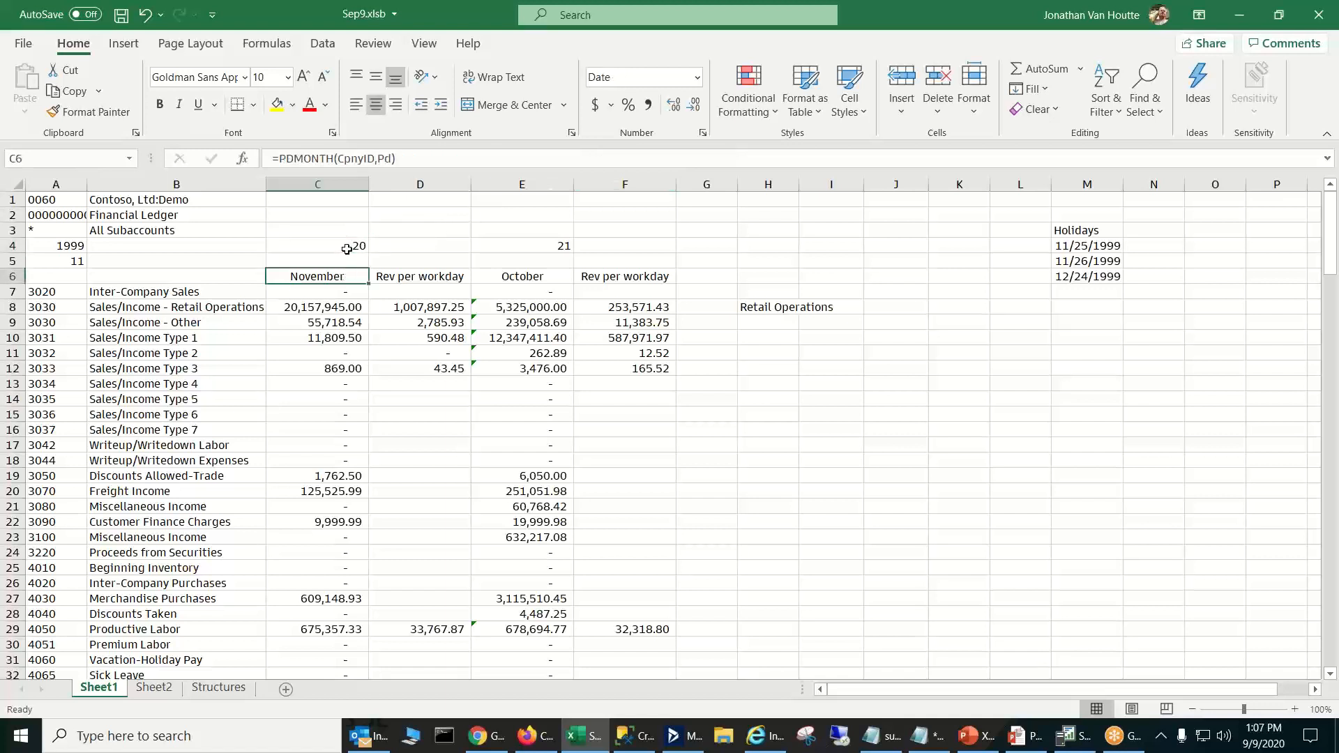
pyautogui.click(347, 248)
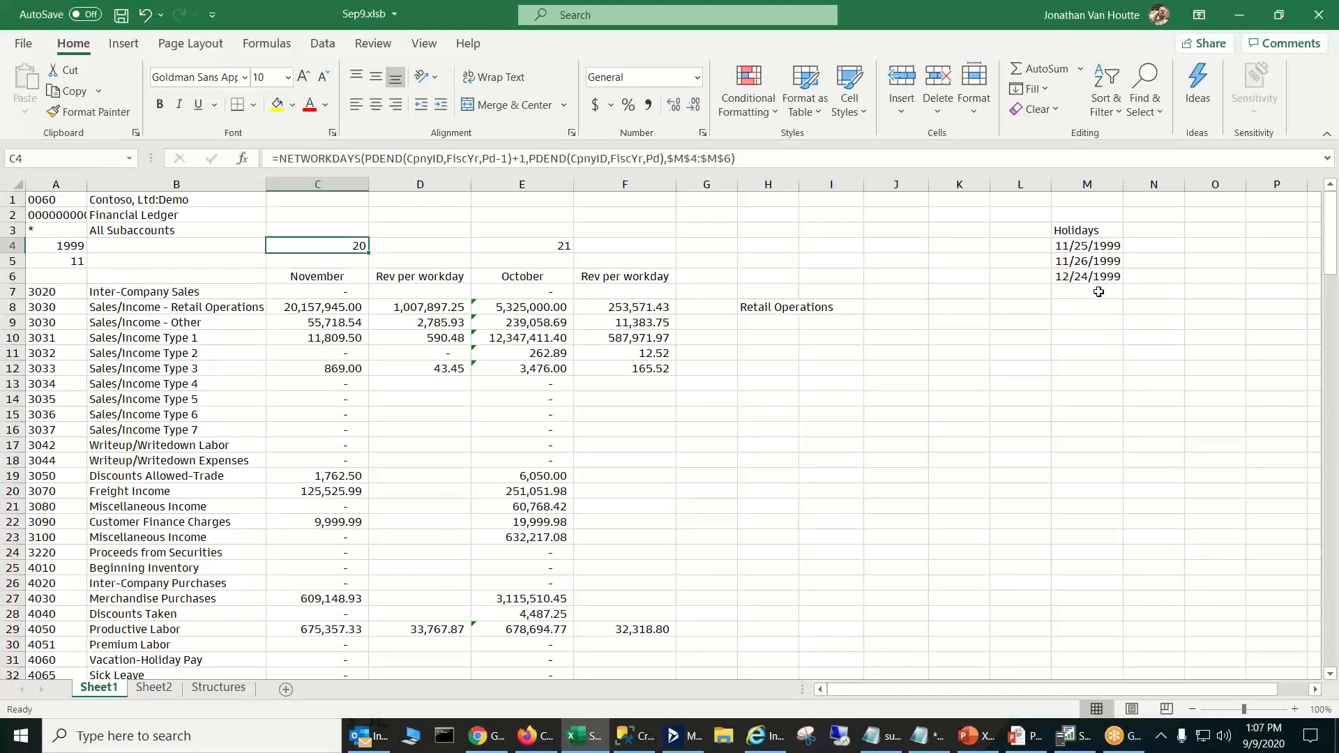
# - Compare the October NETWORKDAYS formula in E4 with the November one in C4, checking their period offsets
pyautogui.click(536, 243)
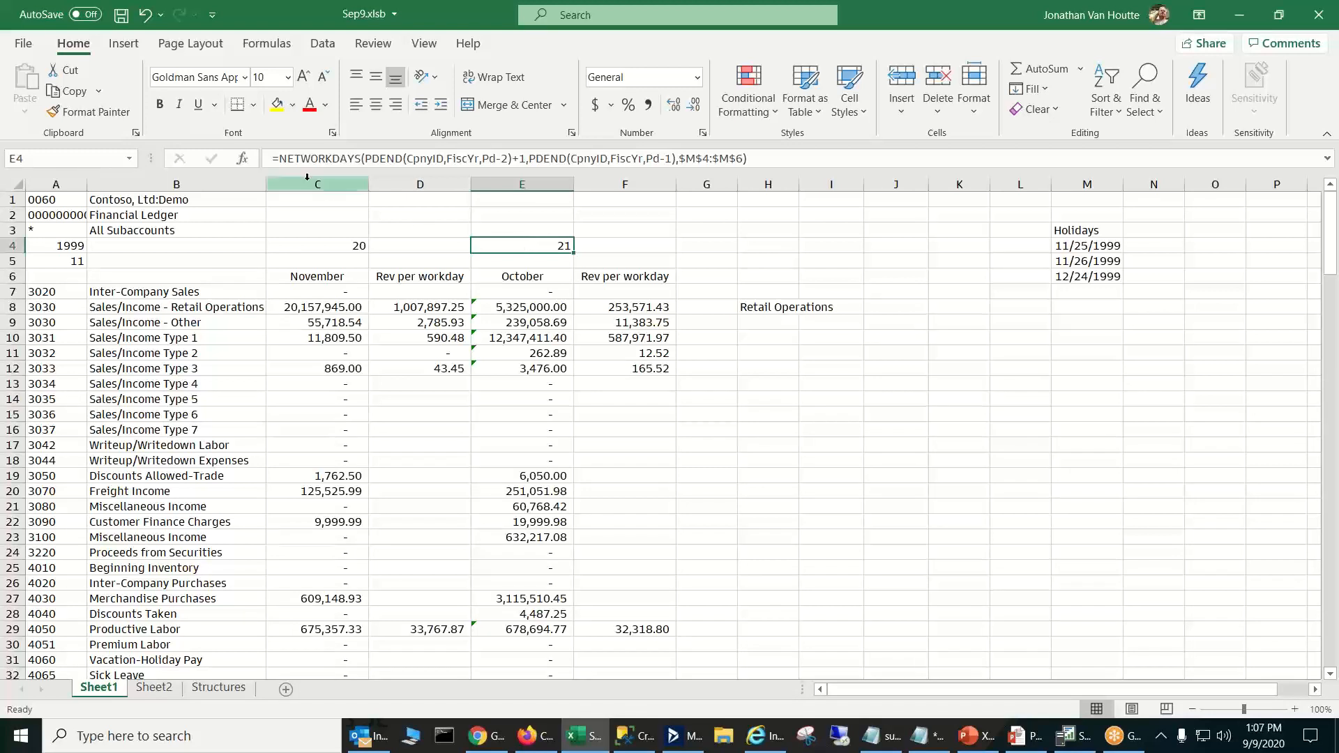
pyautogui.click(300, 158)
pyautogui.moveTo(300, 158); pyautogui.dragTo(364, 161)
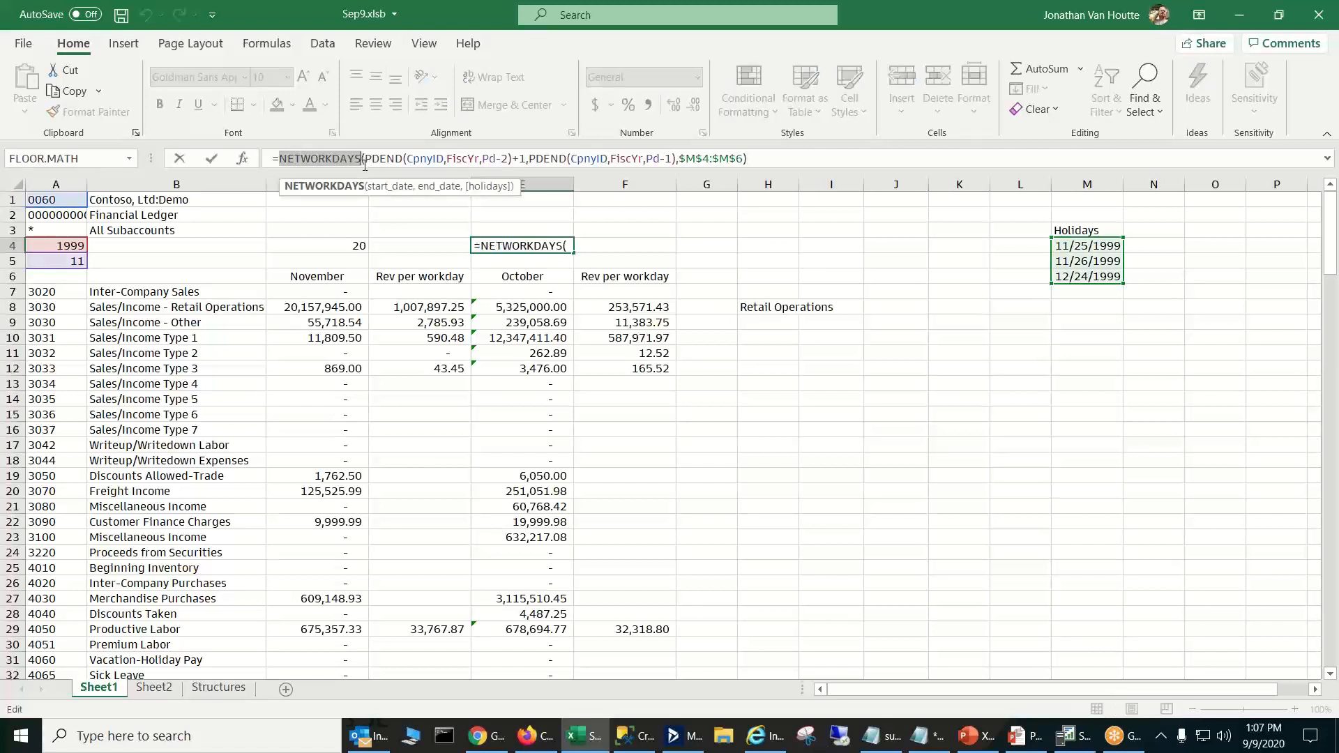
pyautogui.press('Escape')
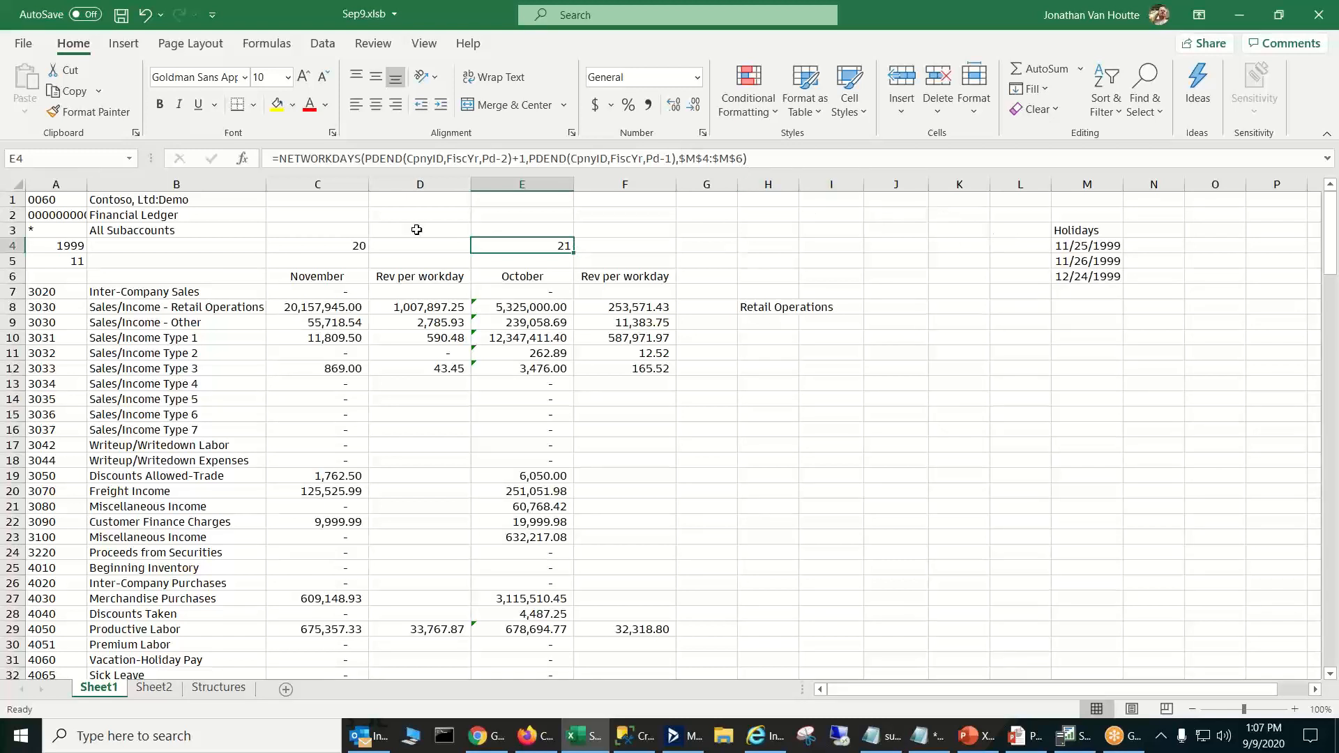
pyautogui.click(343, 250)
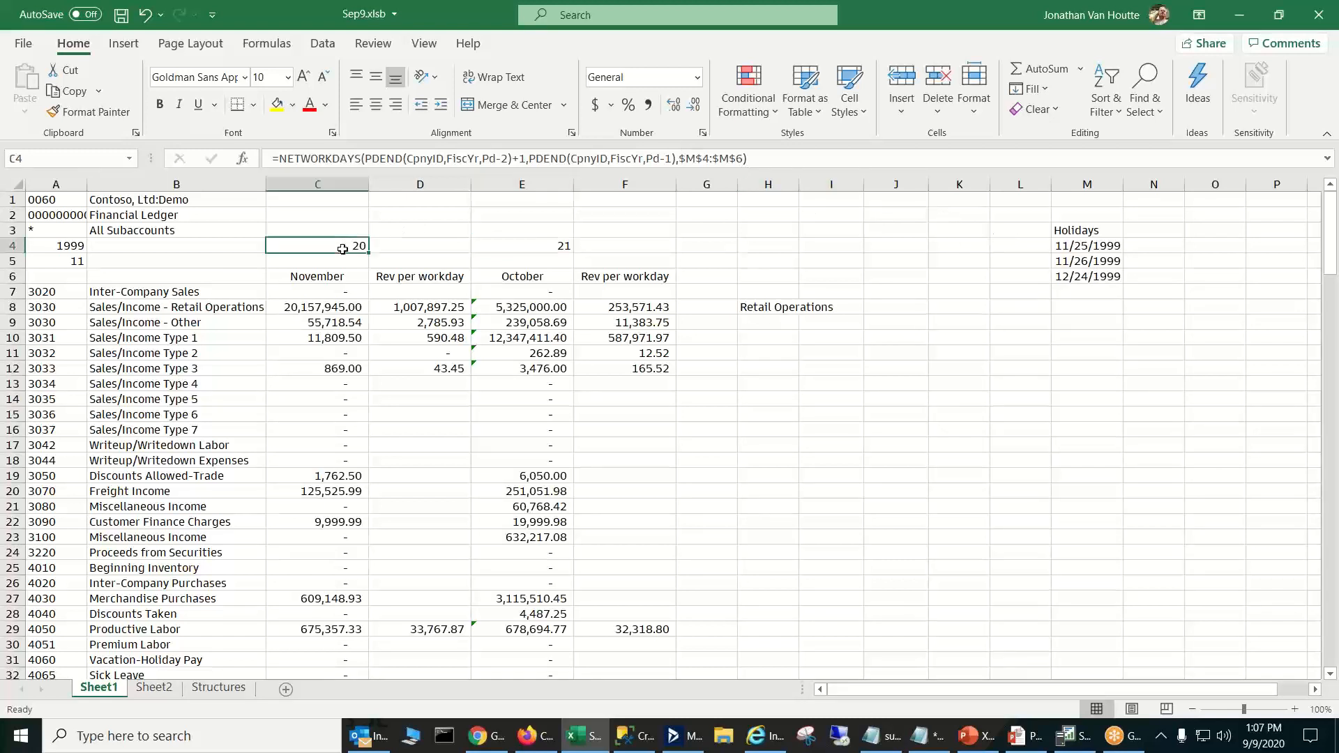
pyautogui.click(530, 244)
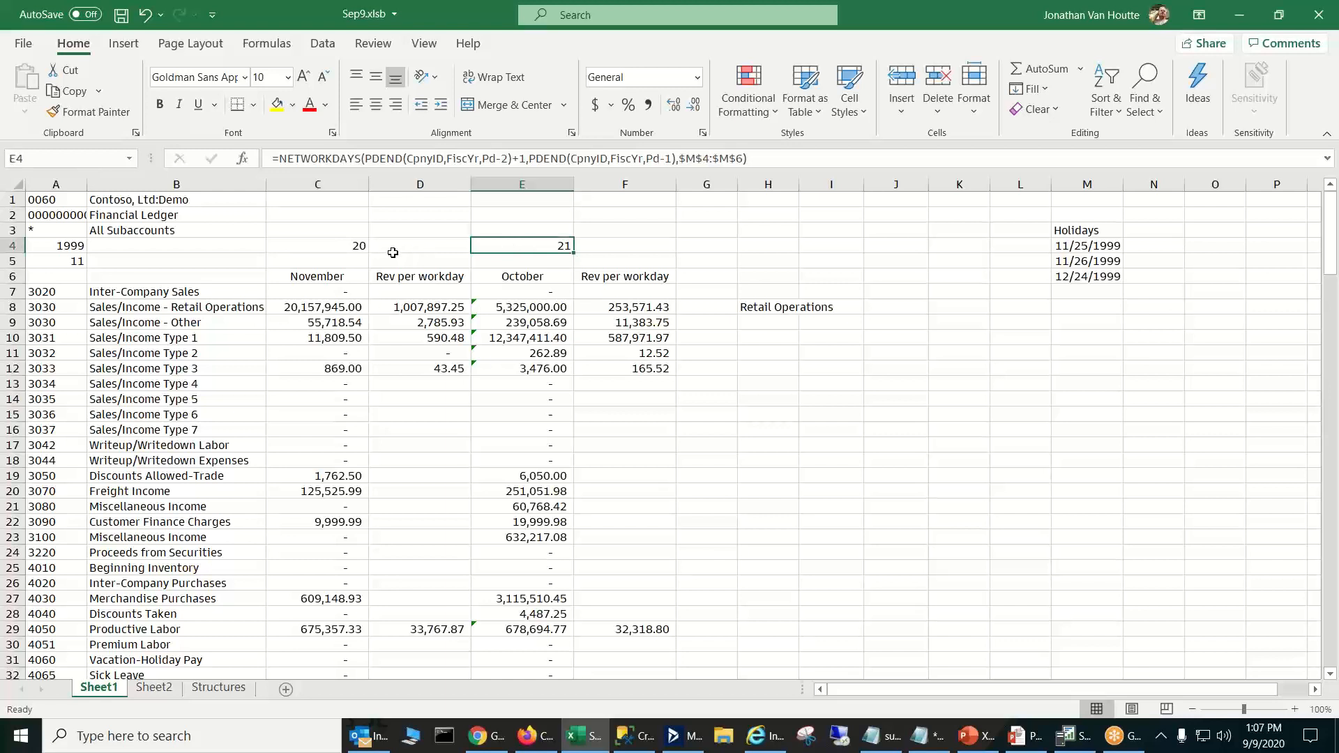
pyautogui.click(346, 244)
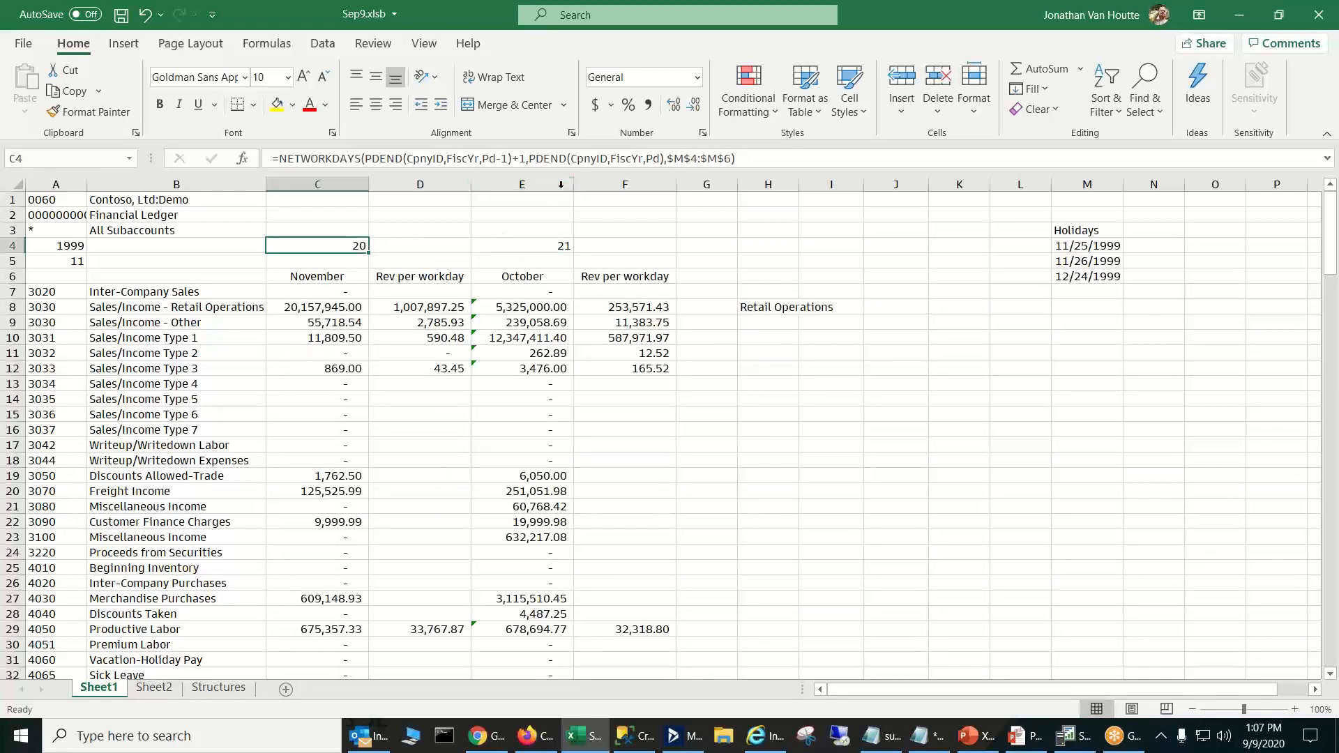
pyautogui.click(543, 240)
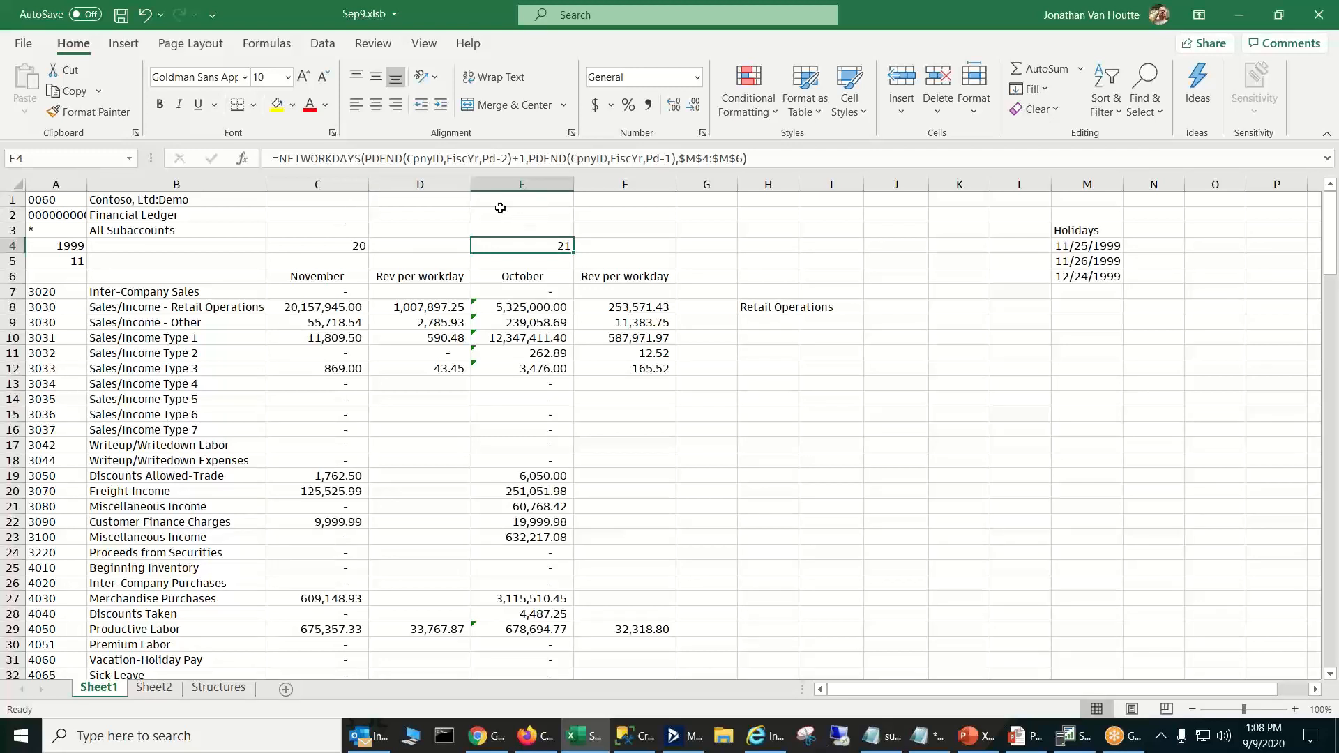
pyautogui.click(336, 215)
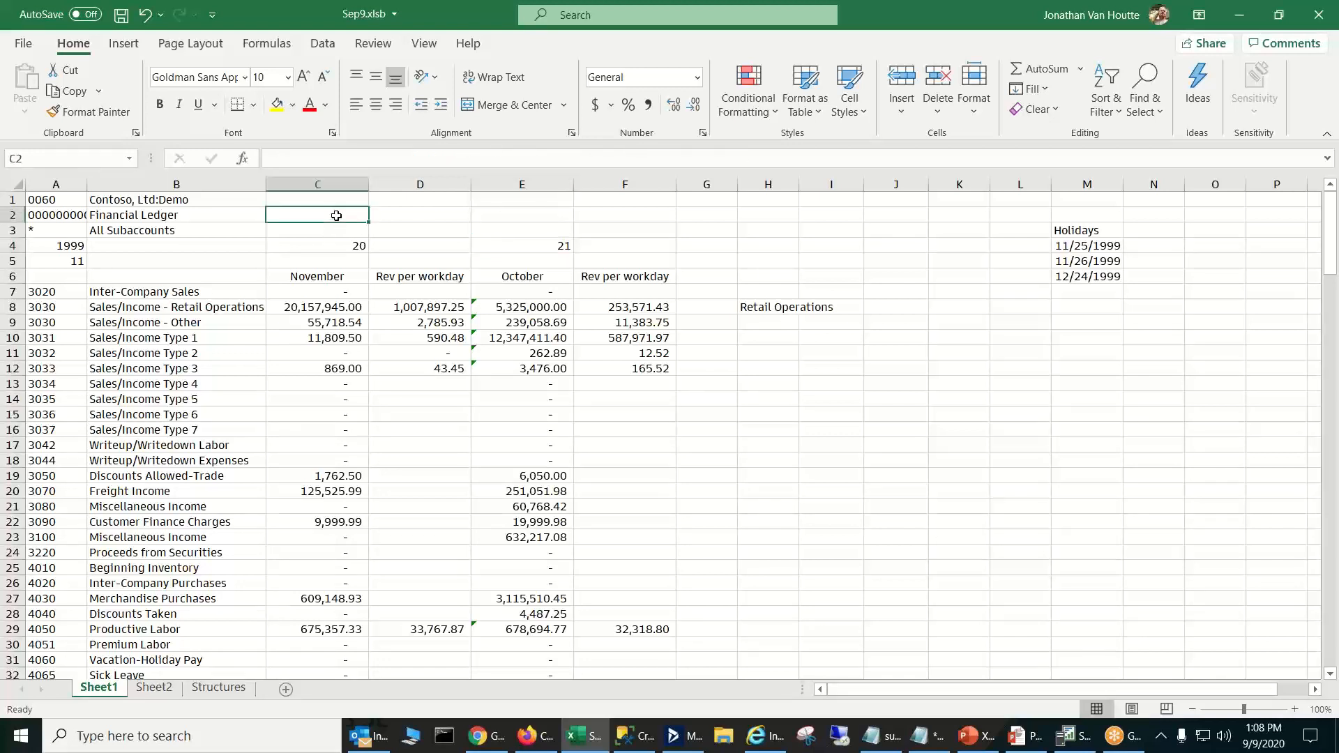
pyautogui.write('pd')
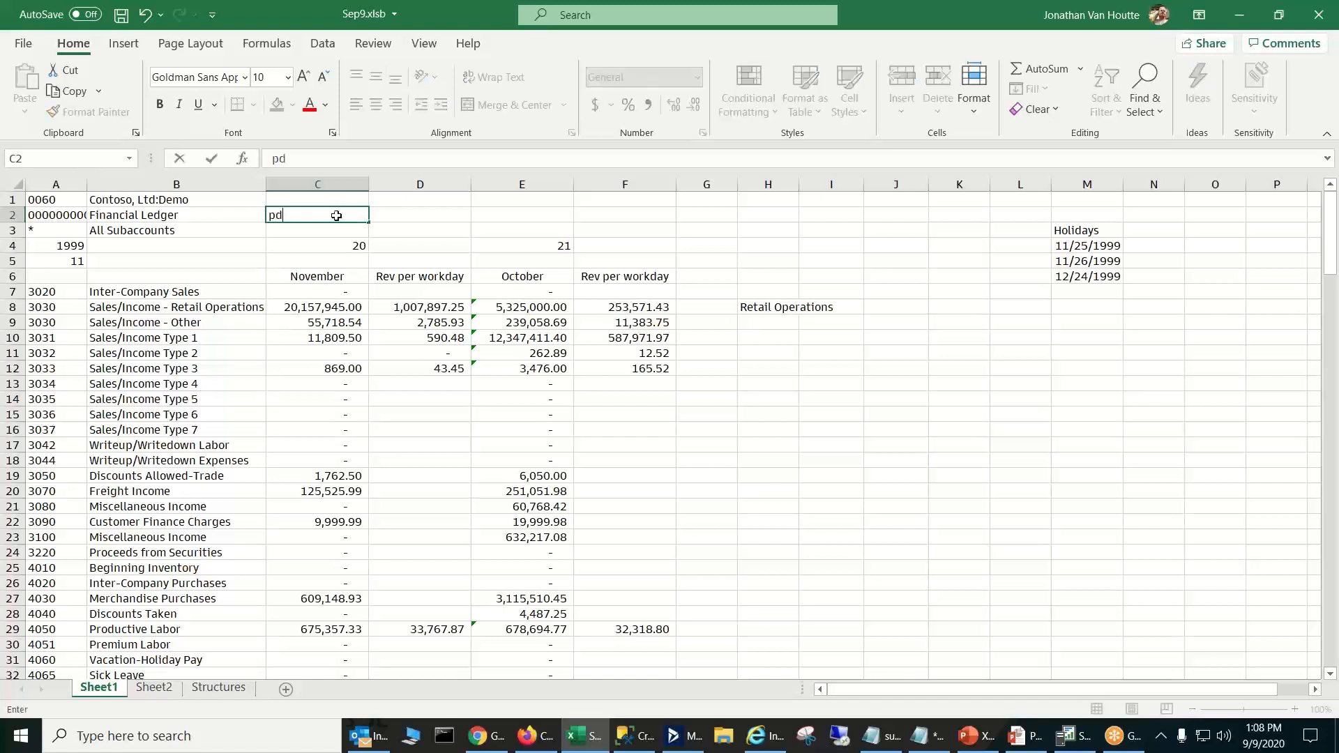
pyautogui.press('Return')
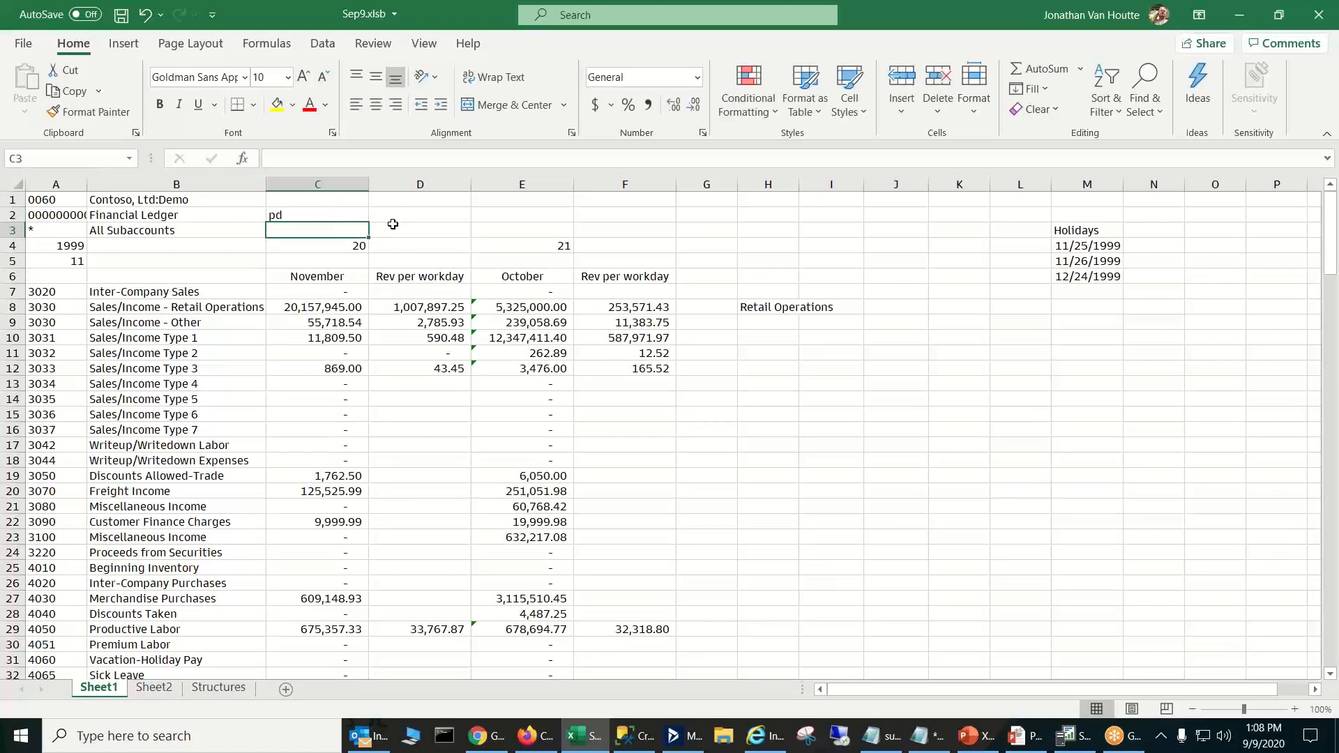
# - Enter the formula =pd in C2 above the November column
pyautogui.click(299, 212)
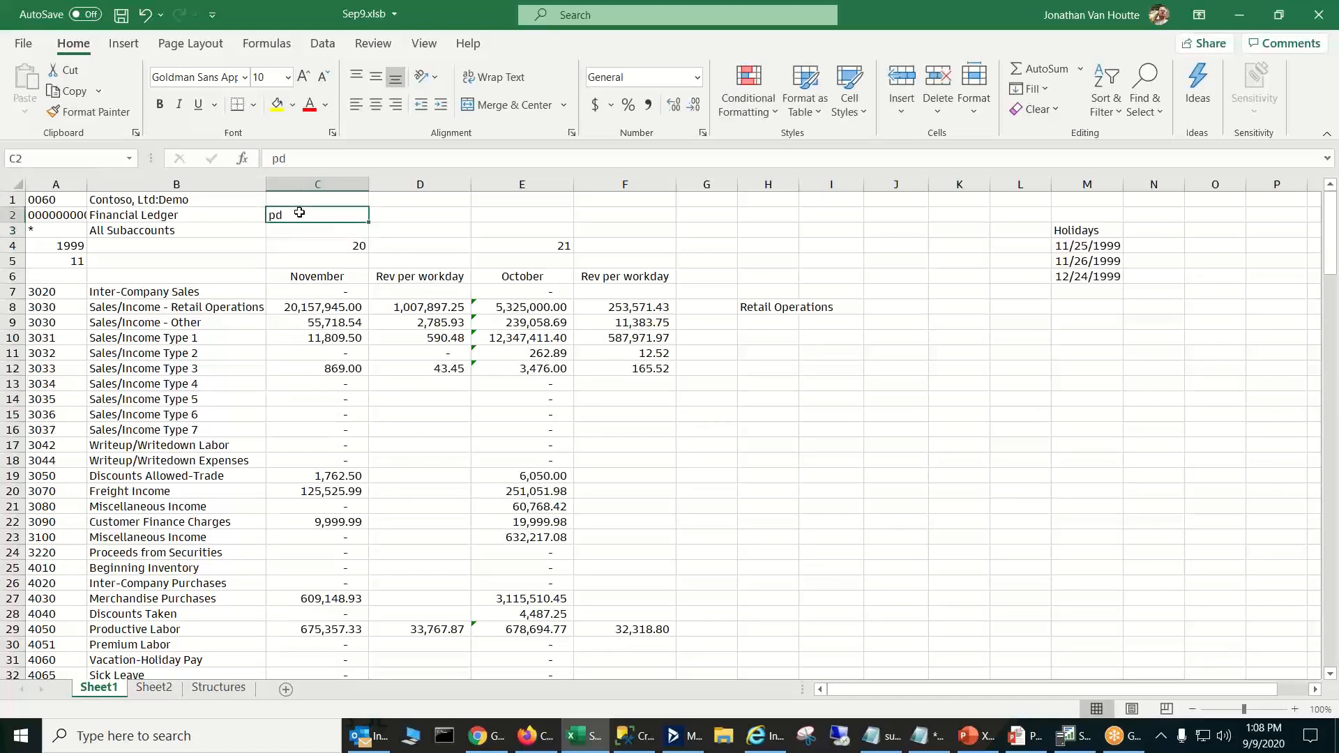
pyautogui.write('=pd')
pyautogui.press('Return')
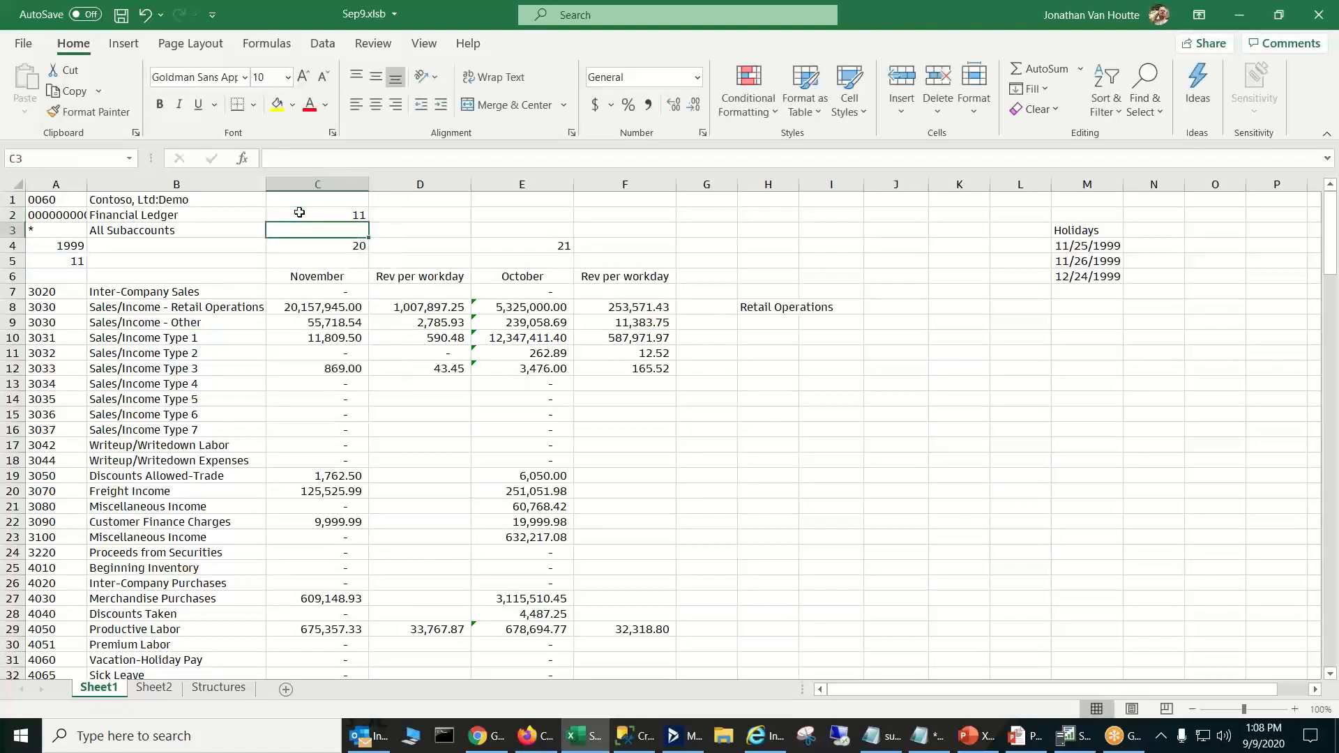
# - Enter the formula =pd-1 in E2 above the October column
pyautogui.click(537, 218)
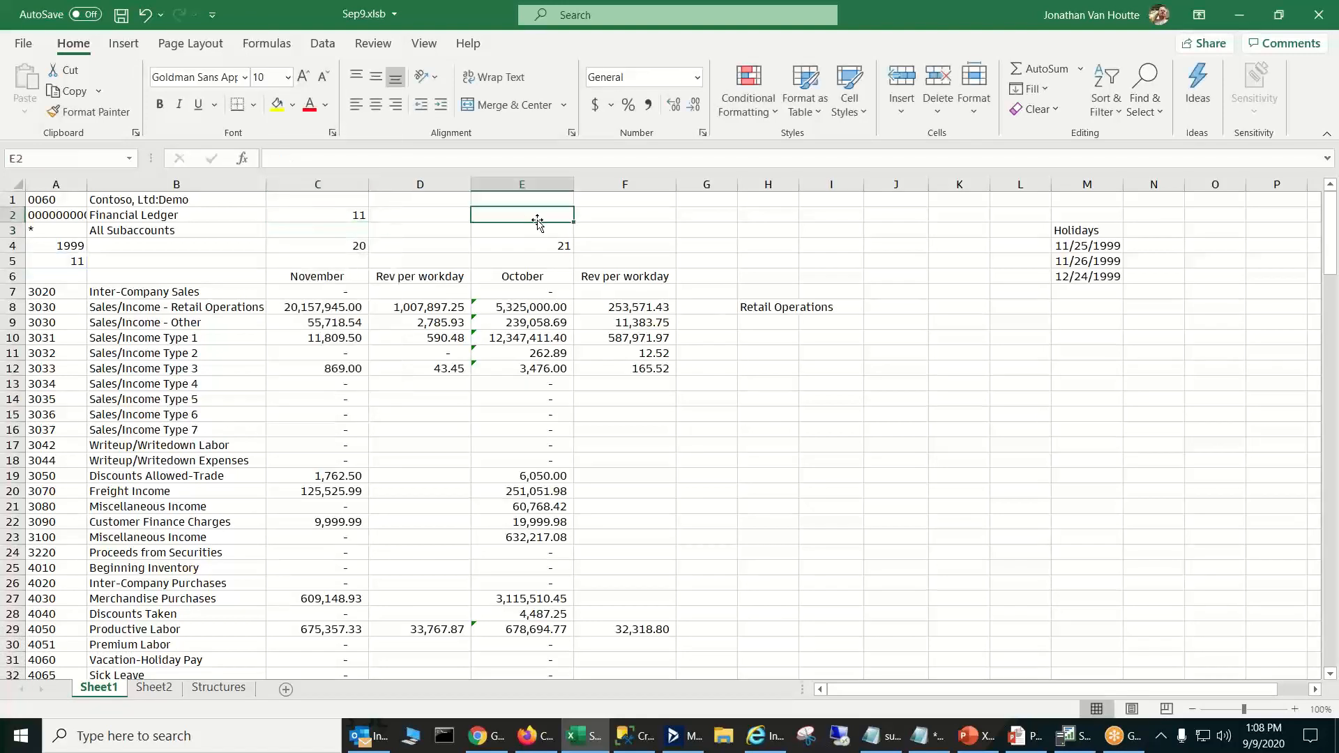
pyautogui.write('=pd-')
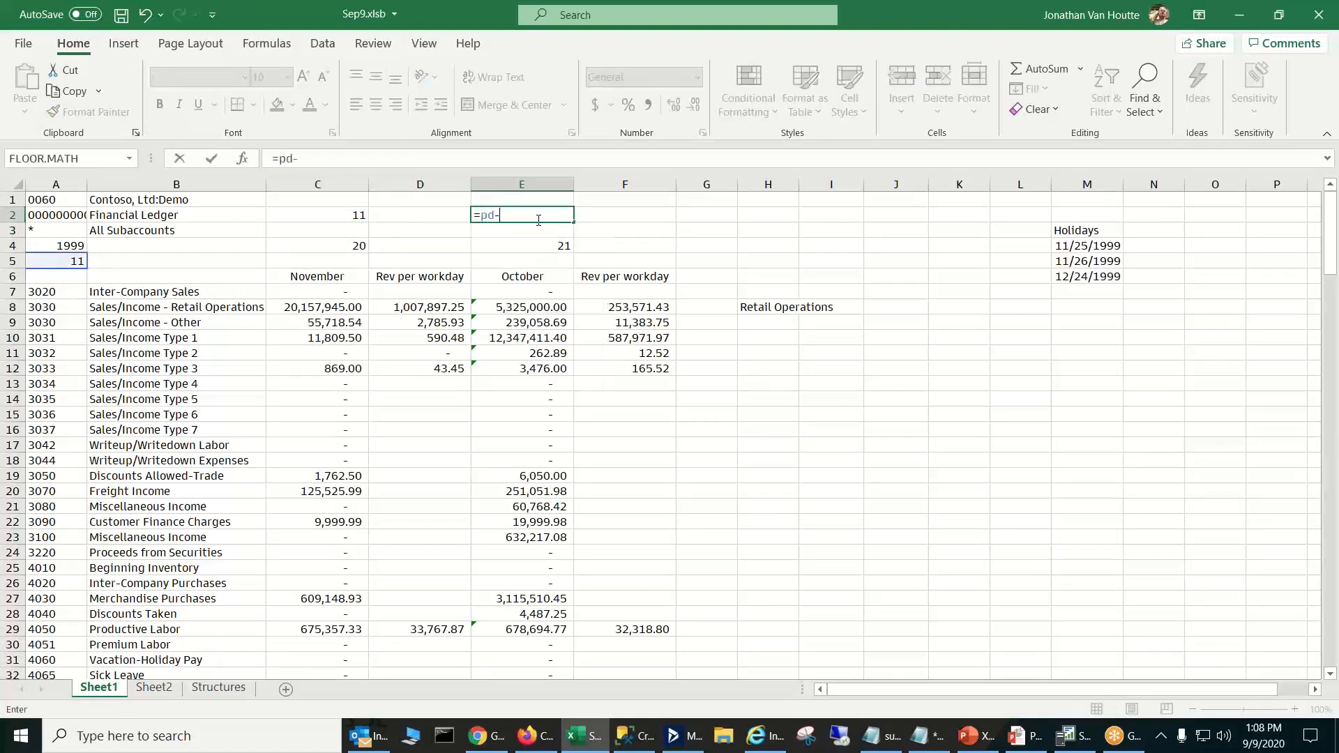
pyautogui.write('1')
pyautogui.press('Return')
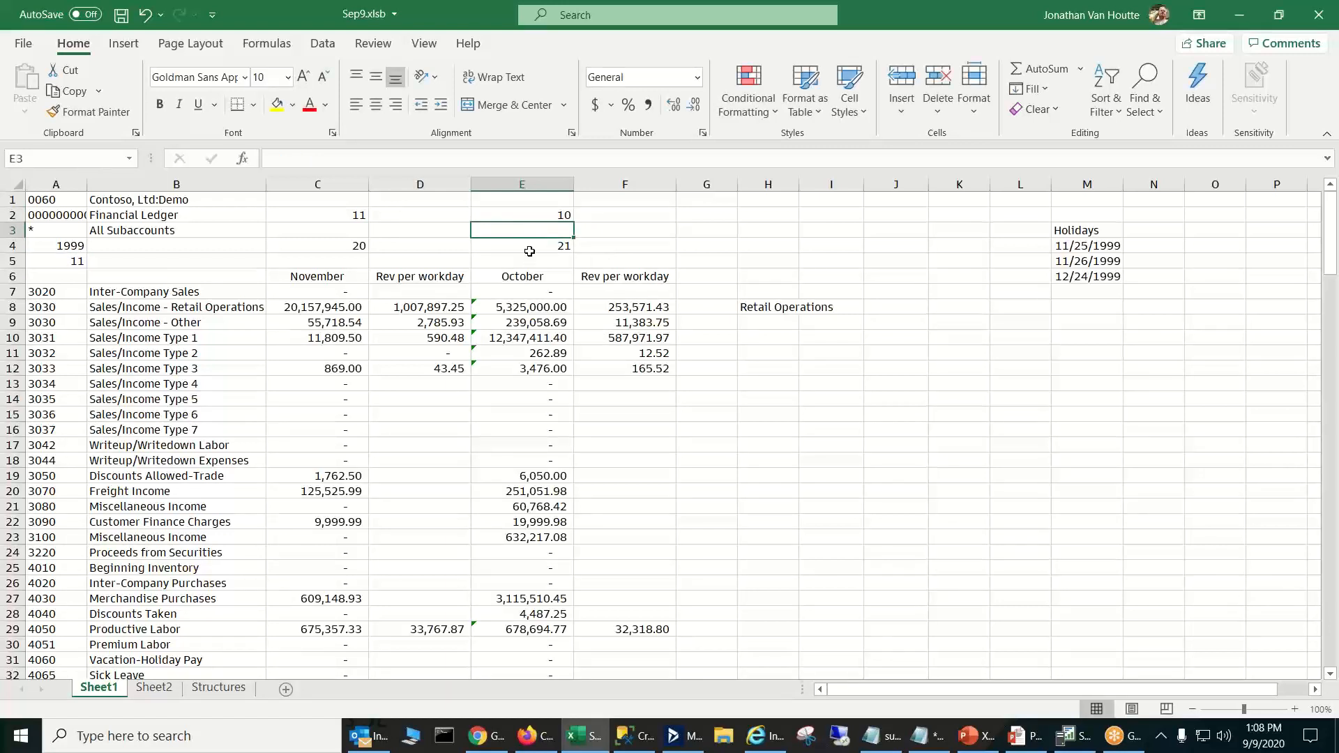
# - Compare the workday formulas in E4 and C4 with the period formula in E2
pyautogui.click(530, 250)
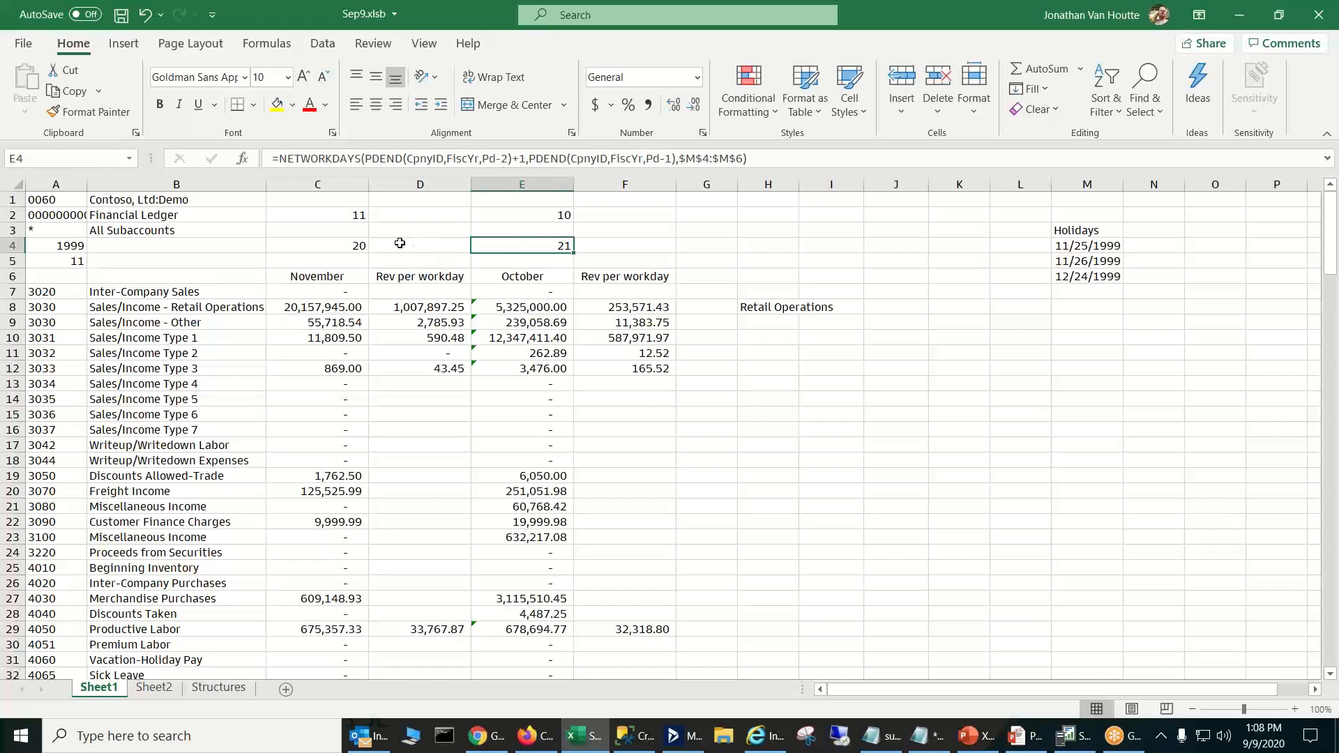
pyautogui.click(359, 245)
pyautogui.click(542, 247)
pyautogui.click(563, 213)
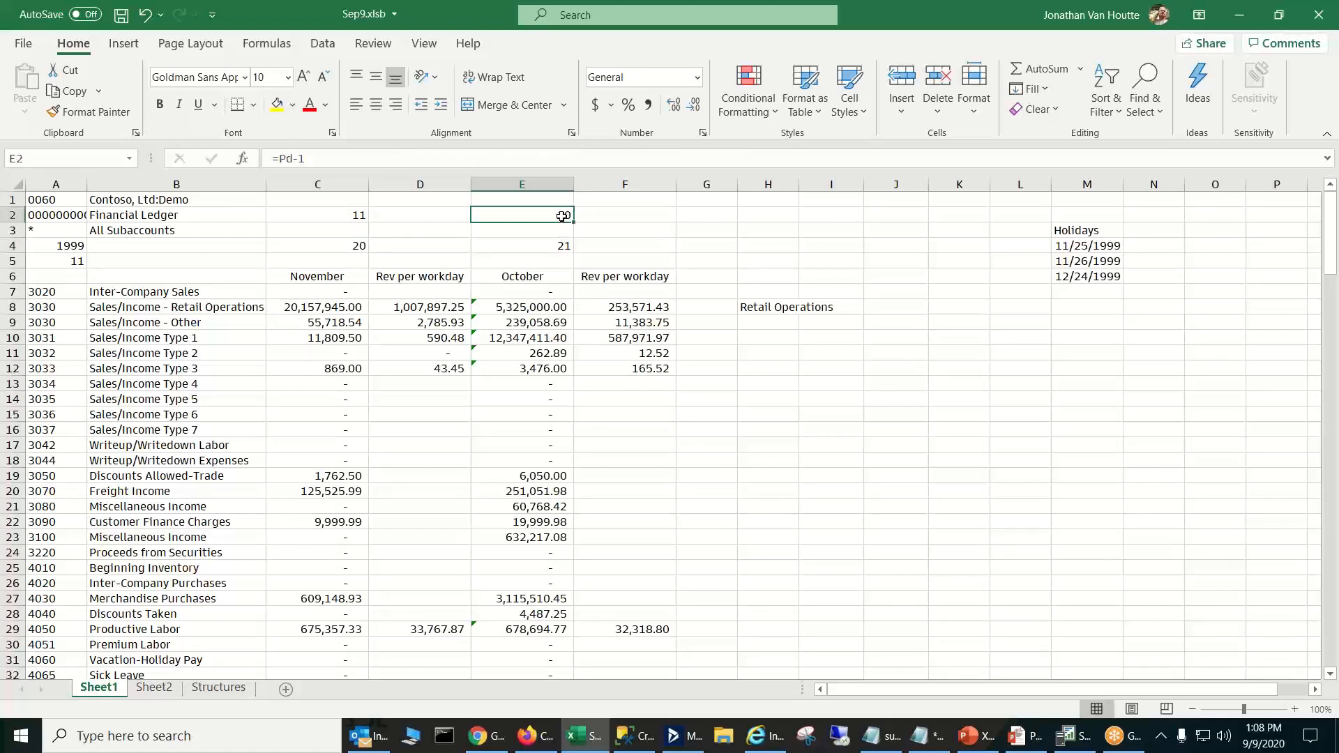
# - Review the October workday and period formulas in E4 and E2, and the Productive Labor per-workday formulas in F29 and D29
pyautogui.click(543, 244)
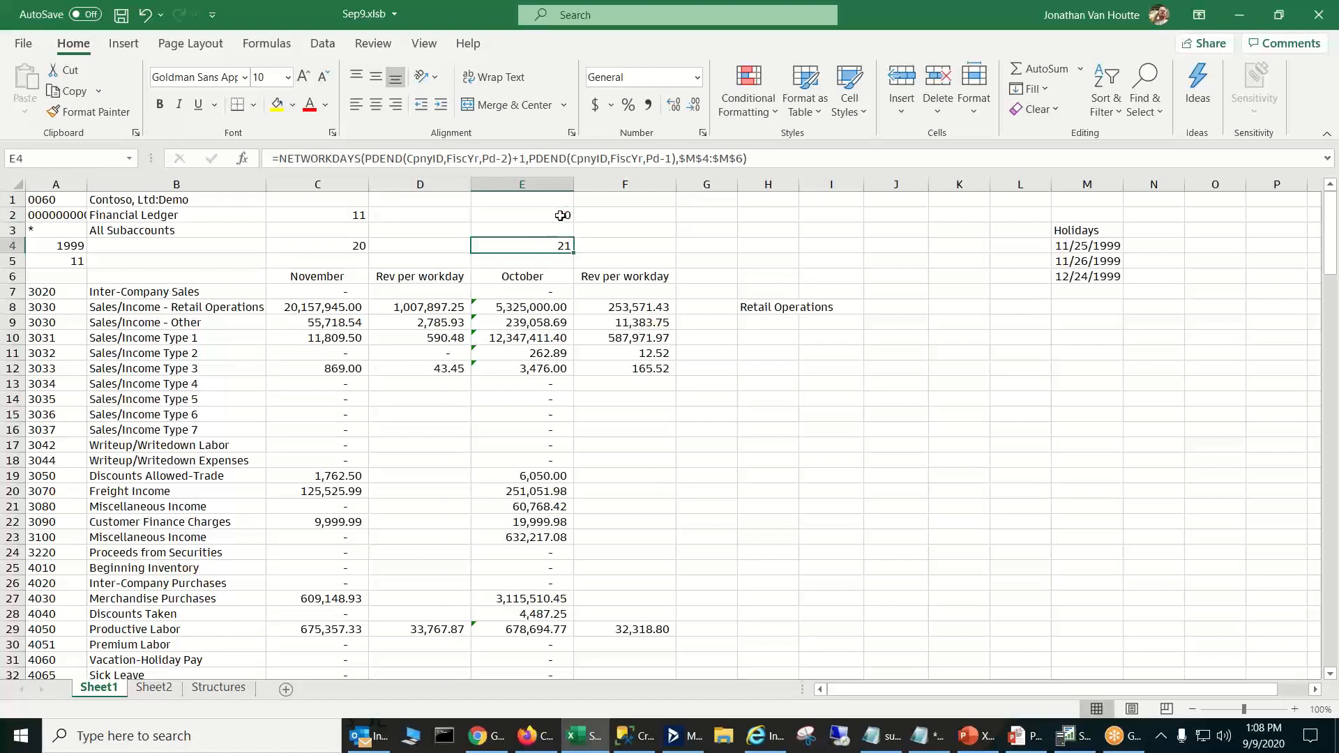
pyautogui.click(560, 216)
pyautogui.click(563, 244)
pyautogui.click(638, 628)
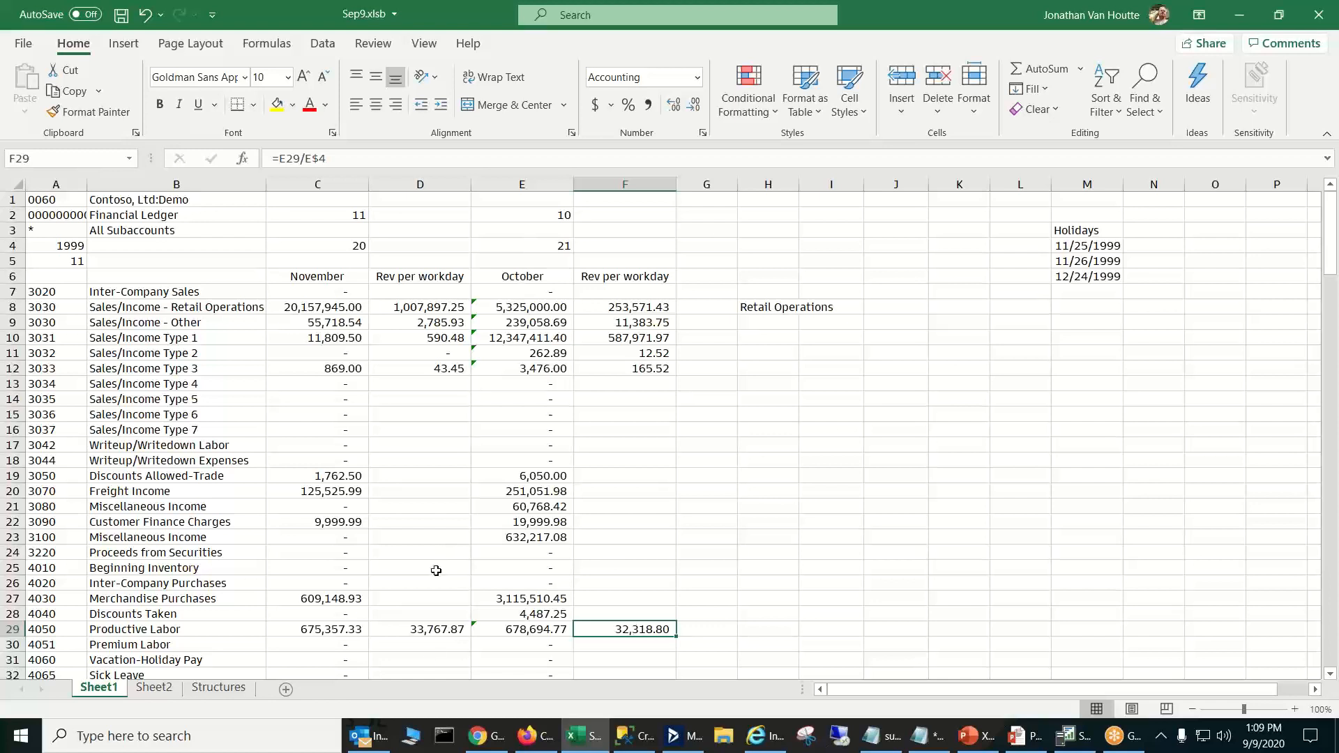
pyautogui.click(442, 624)
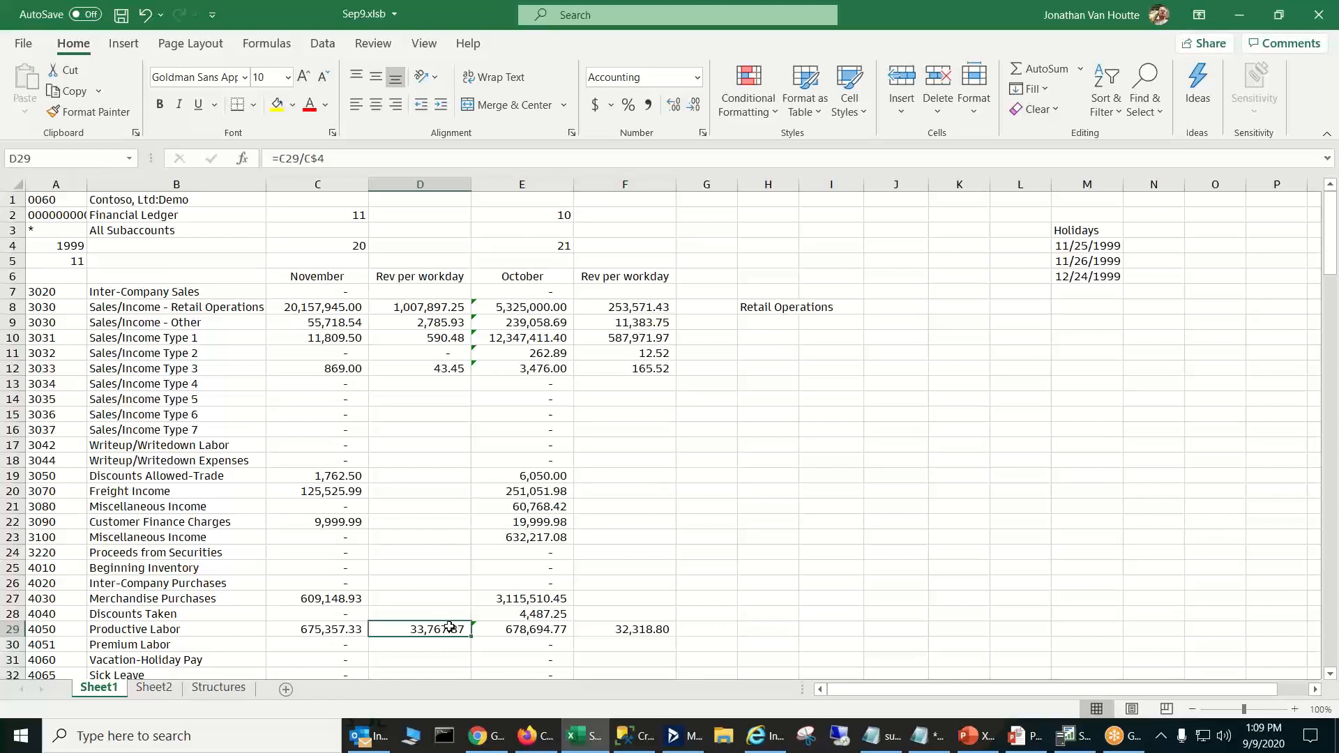
# - Set the period number in A5 to 12
pyautogui.click(61, 258)
pyautogui.write('1')
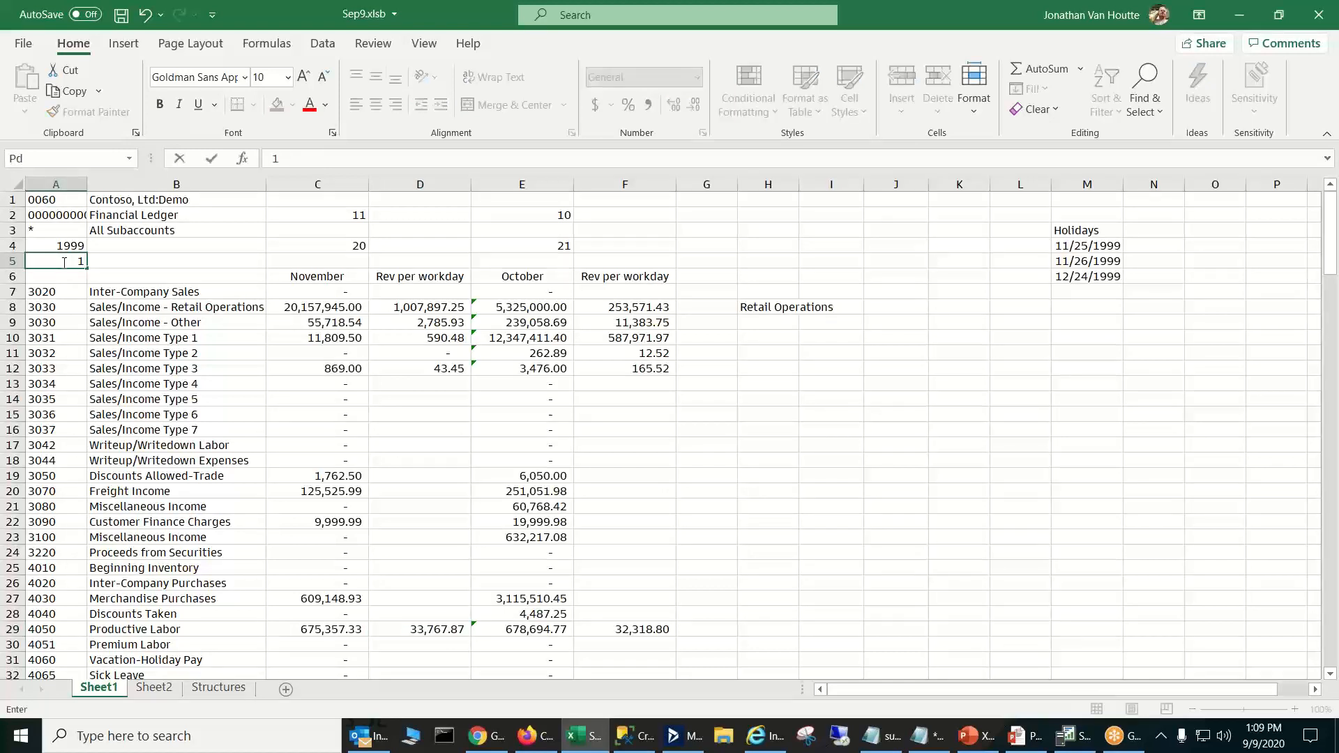
pyautogui.press('Return')
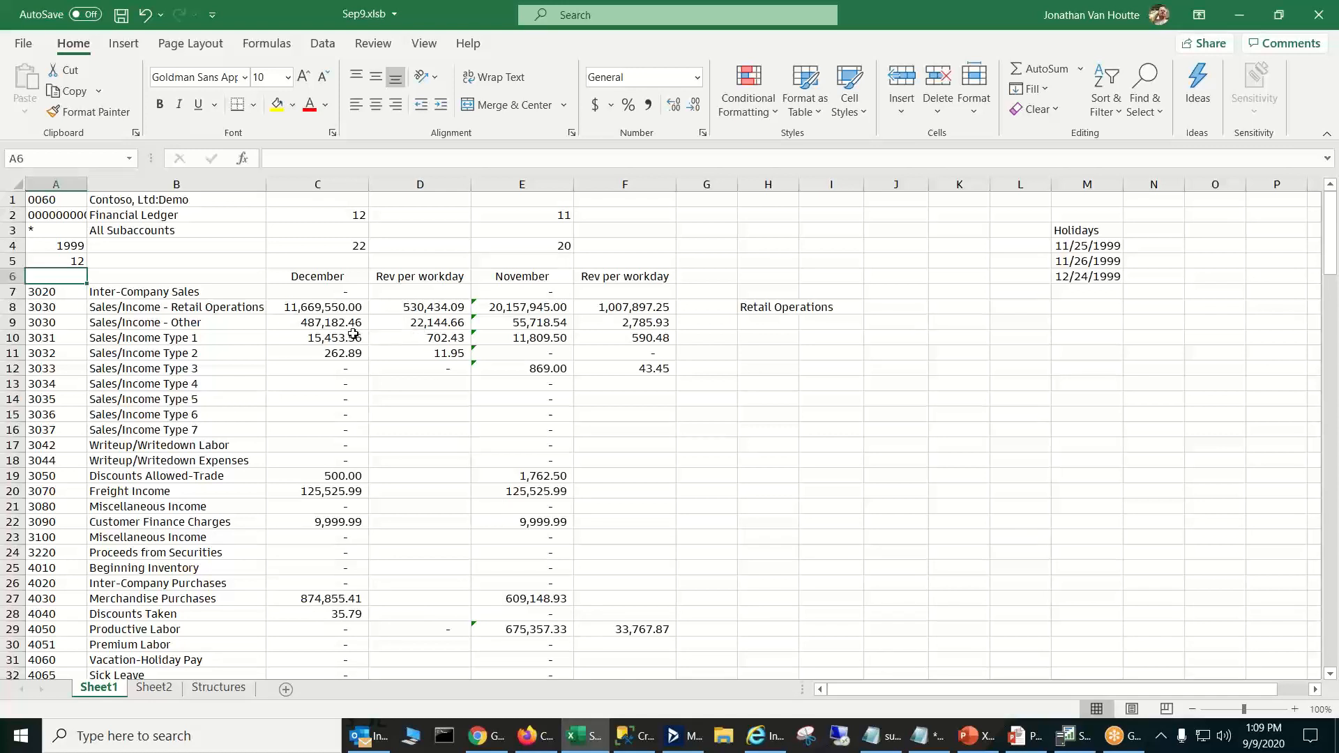
# - Examine how the two account 3030 rows build their descriptions in B8 and B9 from the account numbers in column A
pyautogui.click(218, 322)
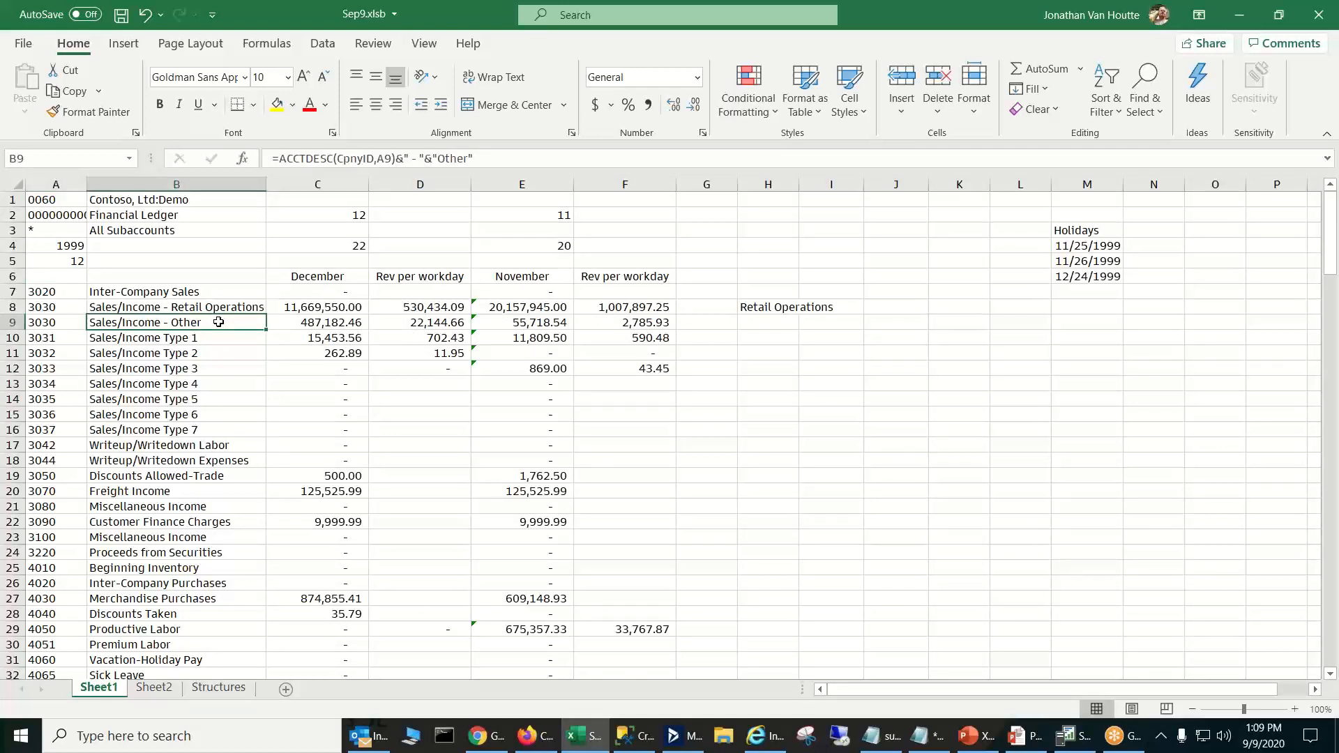
pyautogui.click(200, 307)
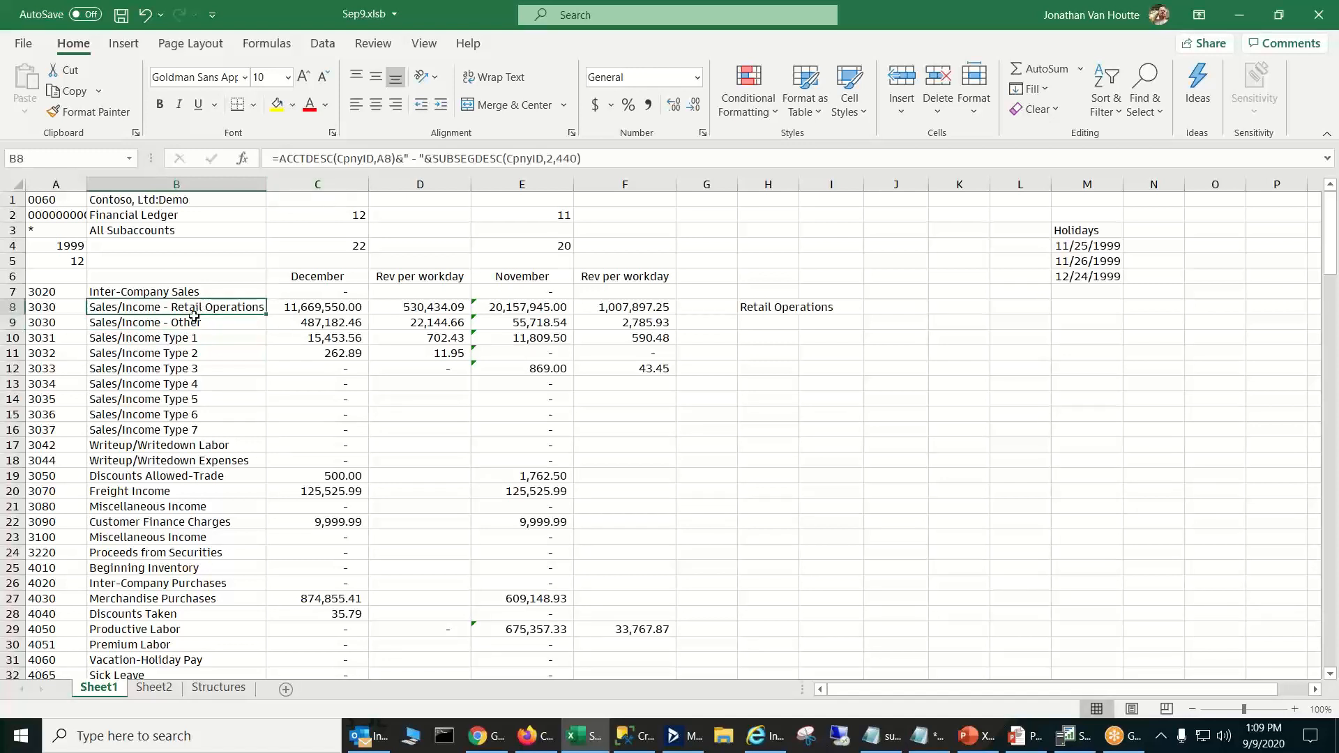
pyautogui.click(62, 307)
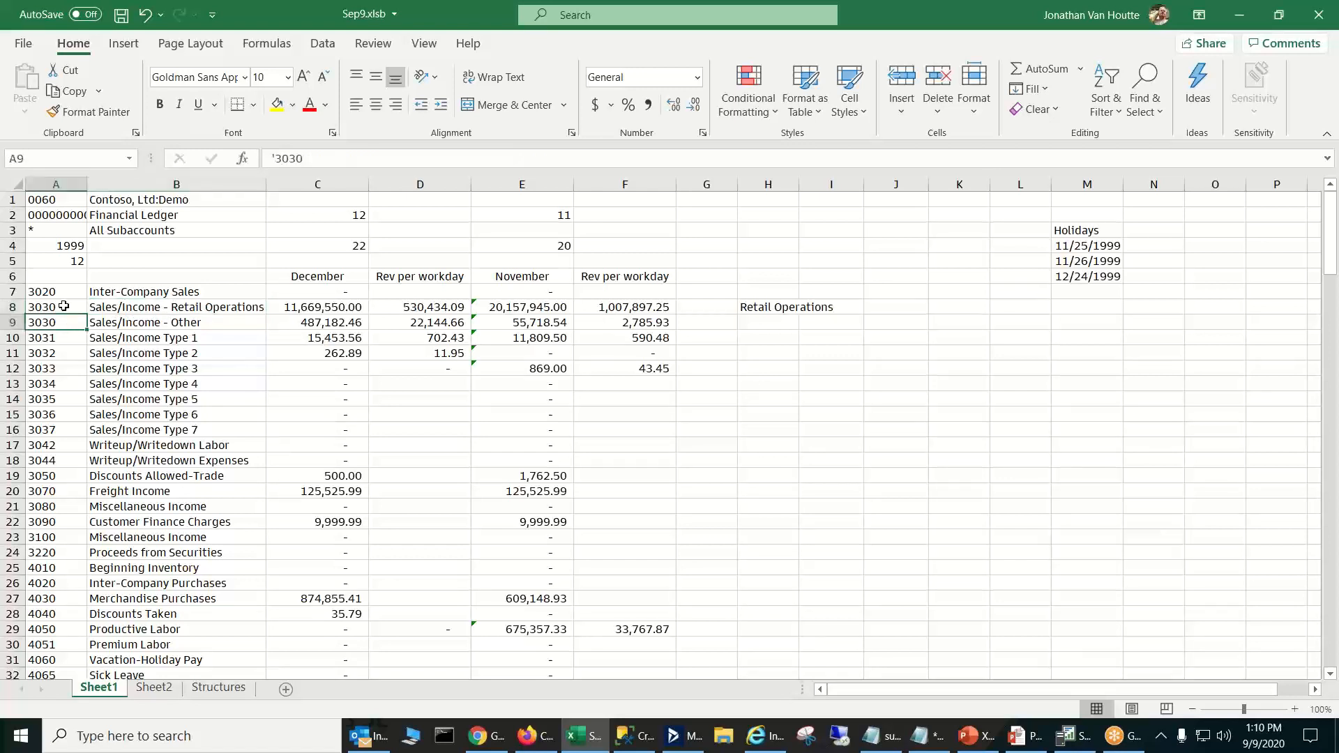
pyautogui.click(149, 306)
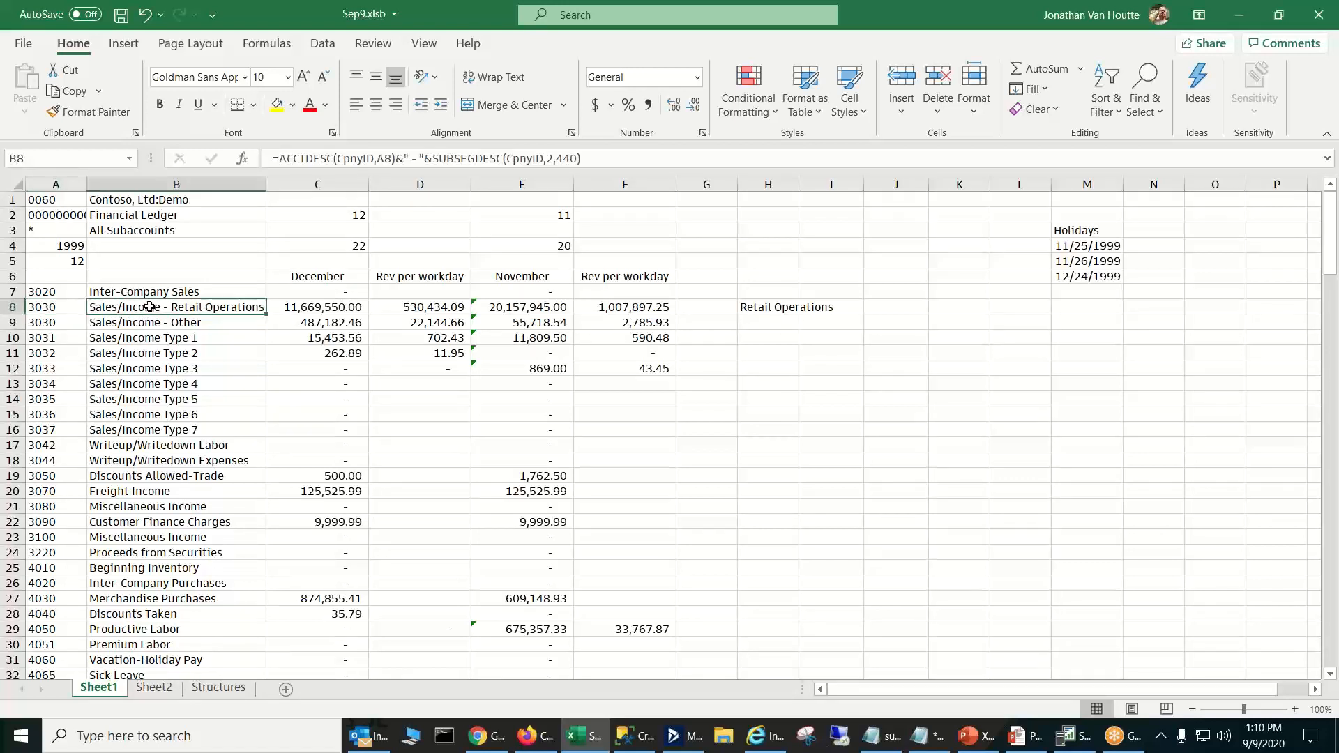
# - Try the dashed subaccount mask "??-440-*" in the PTDBAL formula in C8
pyautogui.click(337, 311)
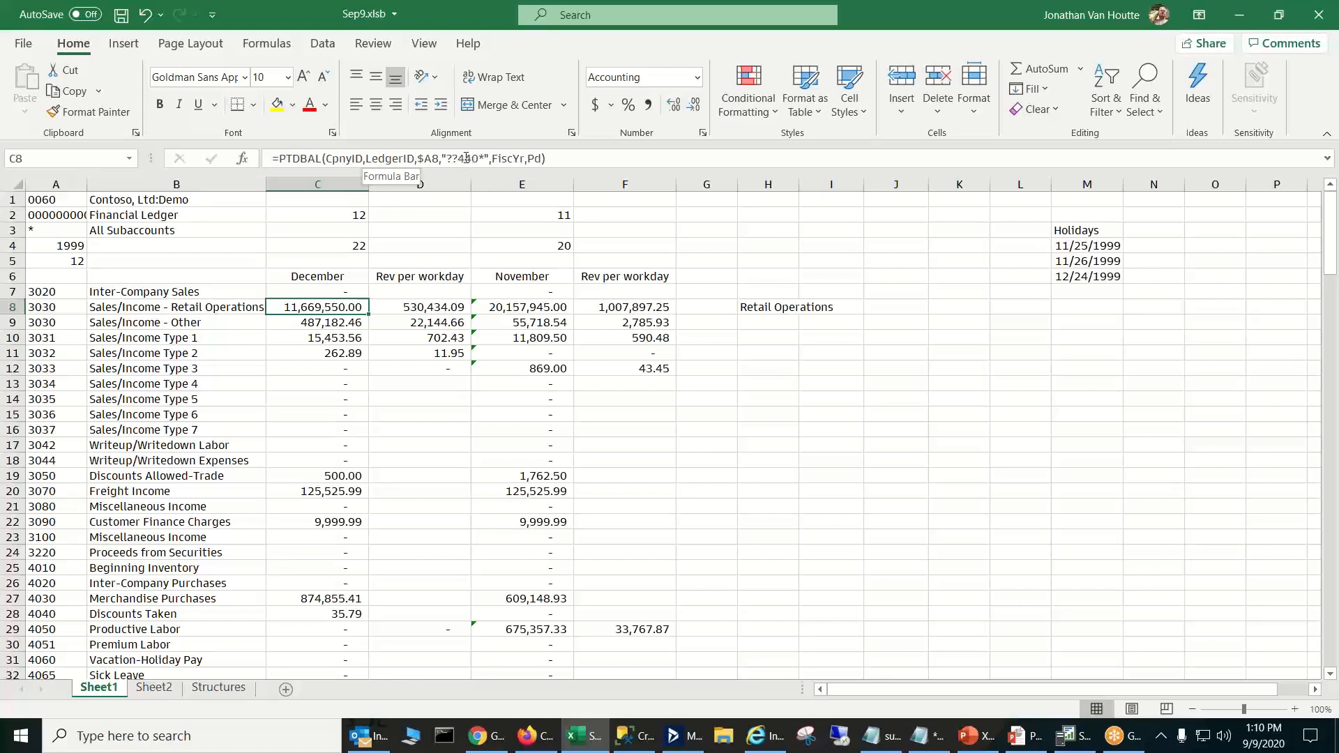
pyautogui.click(459, 156)
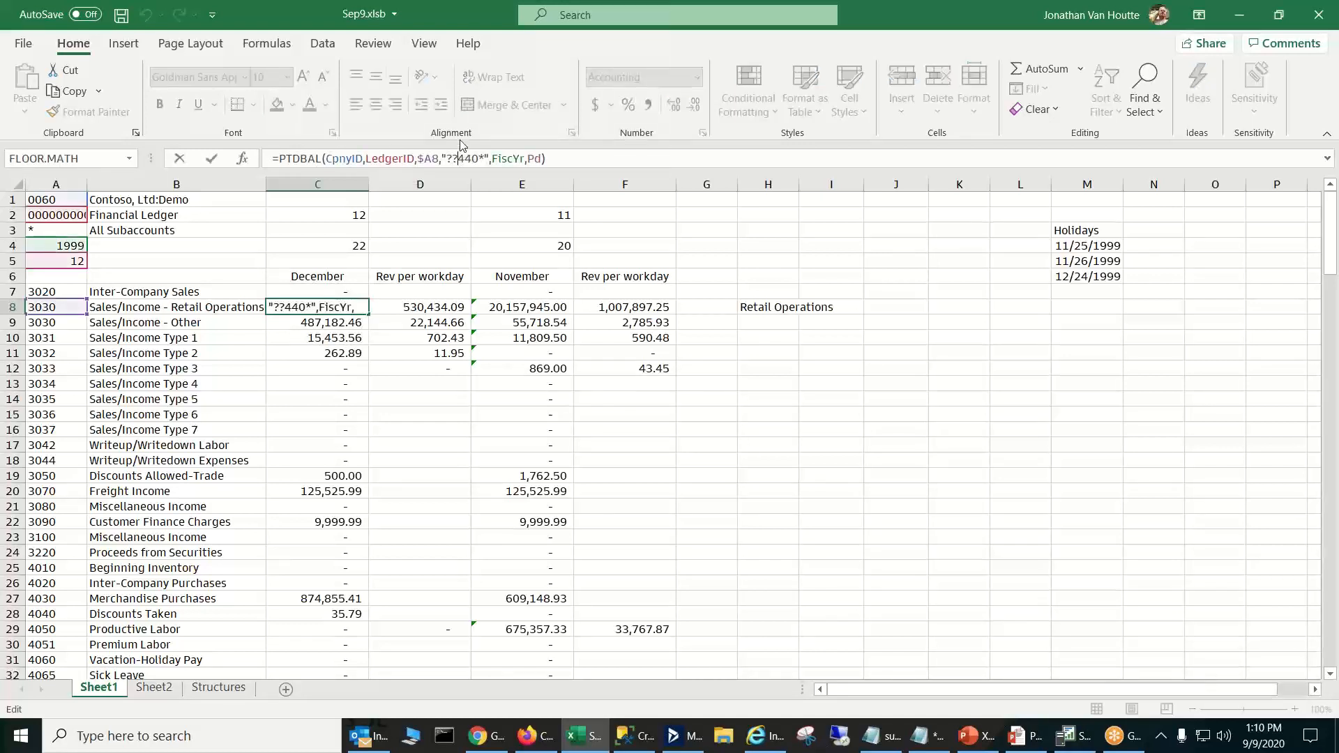
pyautogui.write('-')
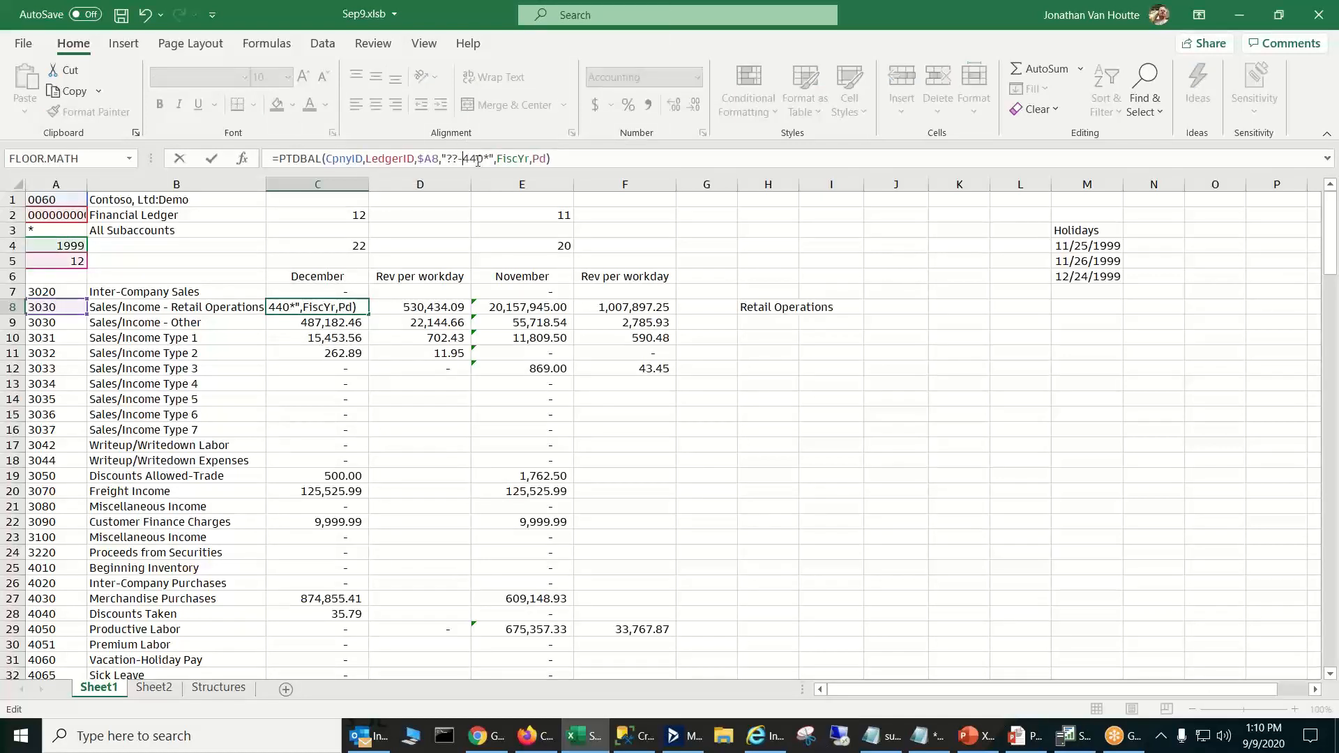
pyautogui.click(483, 157)
pyautogui.write('-')
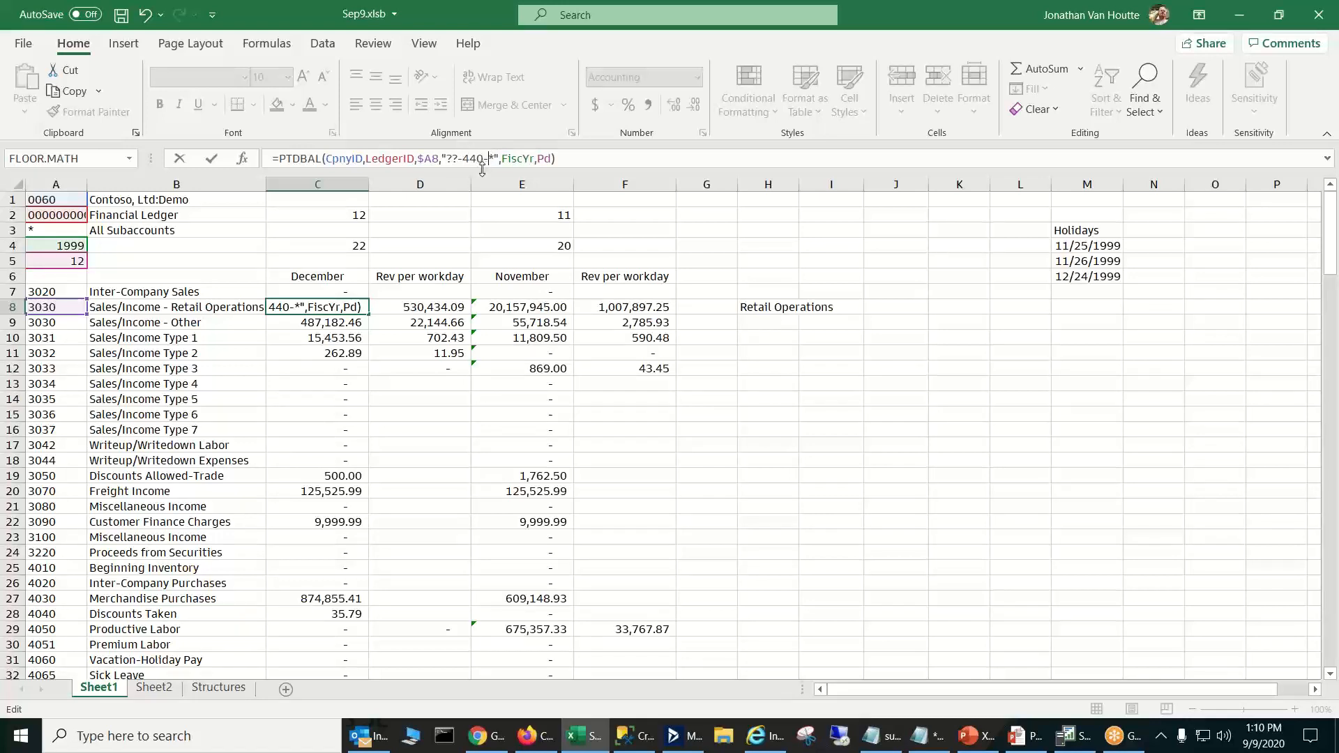
pyautogui.press('Return')
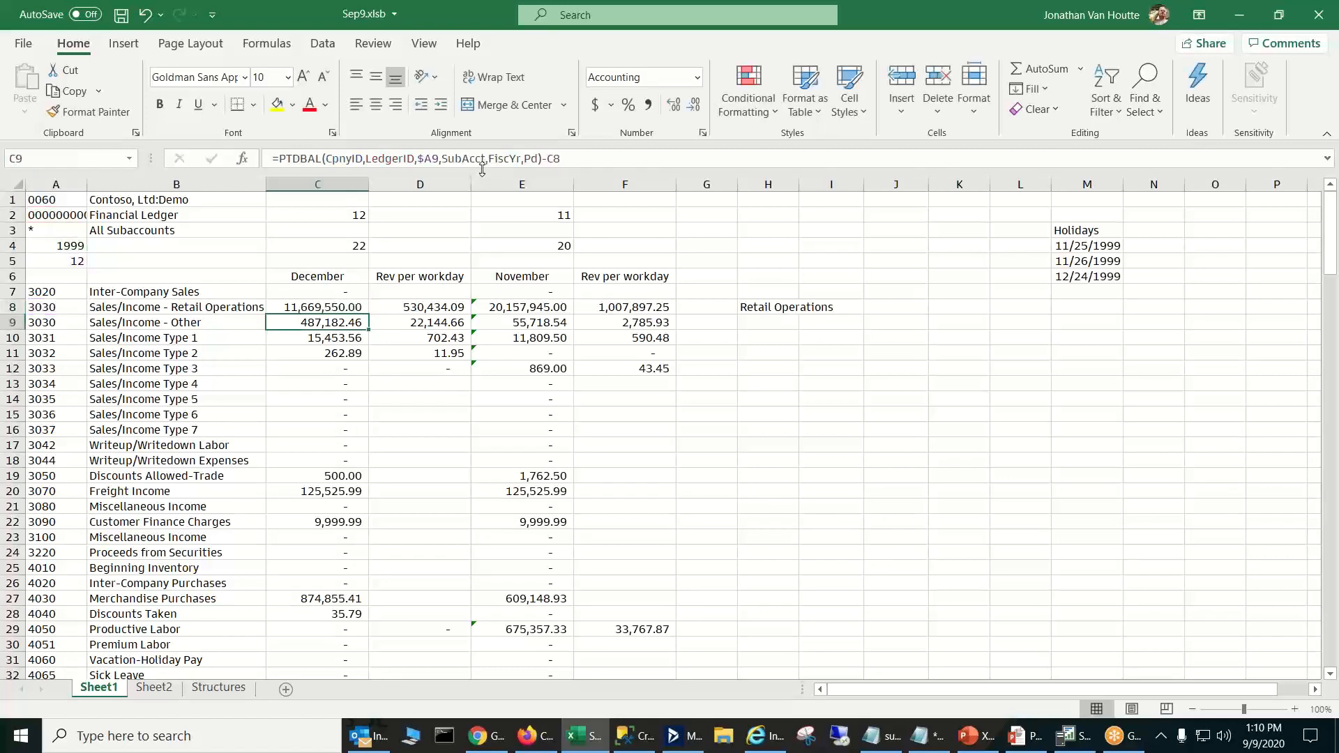
# - Remove both dashes from the subaccount mask in C8 so the PTDBAL formula uses "??440*" again
pyautogui.click(352, 307)
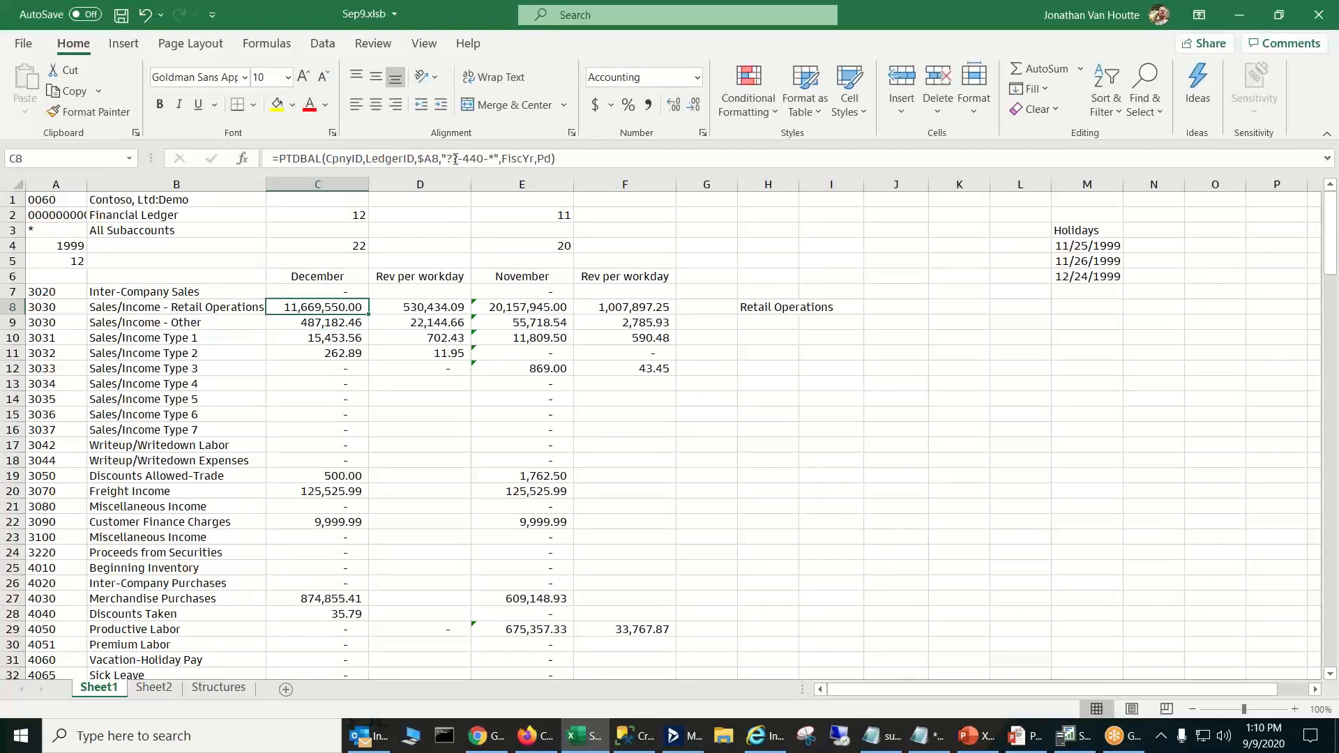
pyautogui.click(488, 158)
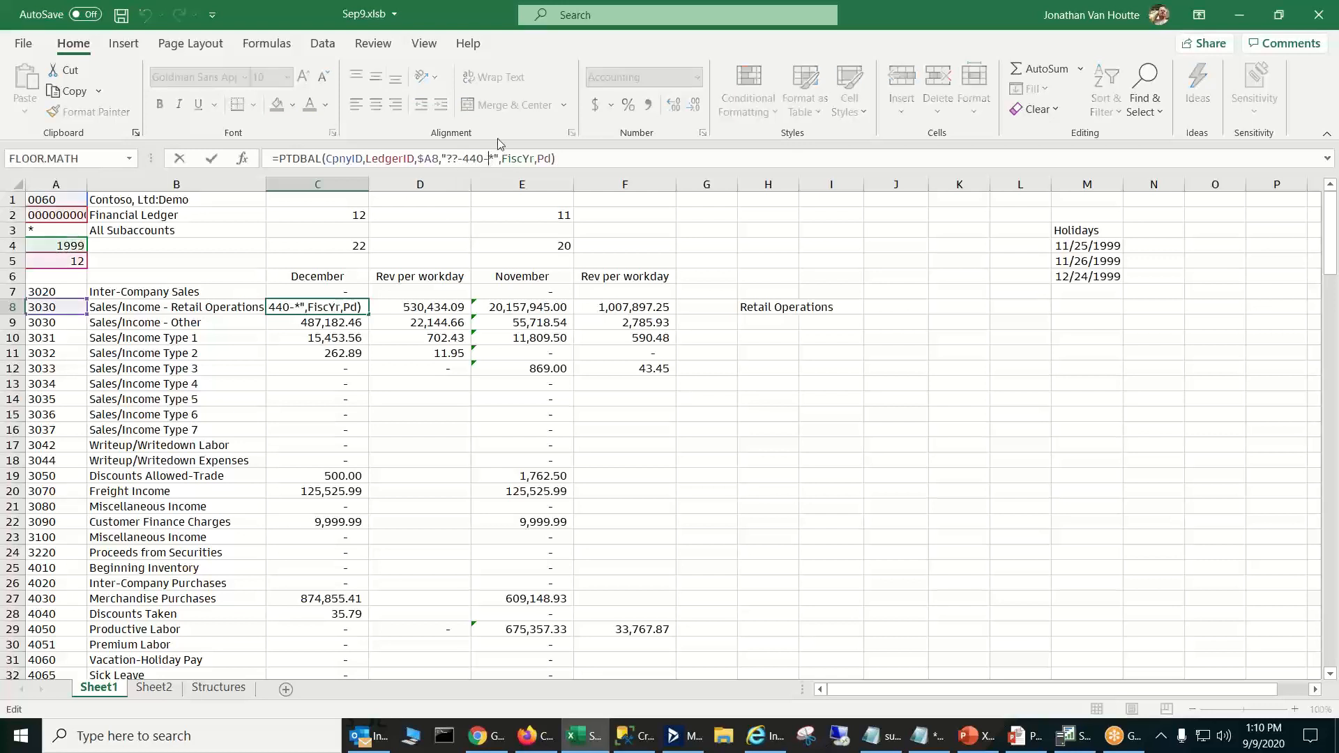
pyautogui.press('BackSpace')
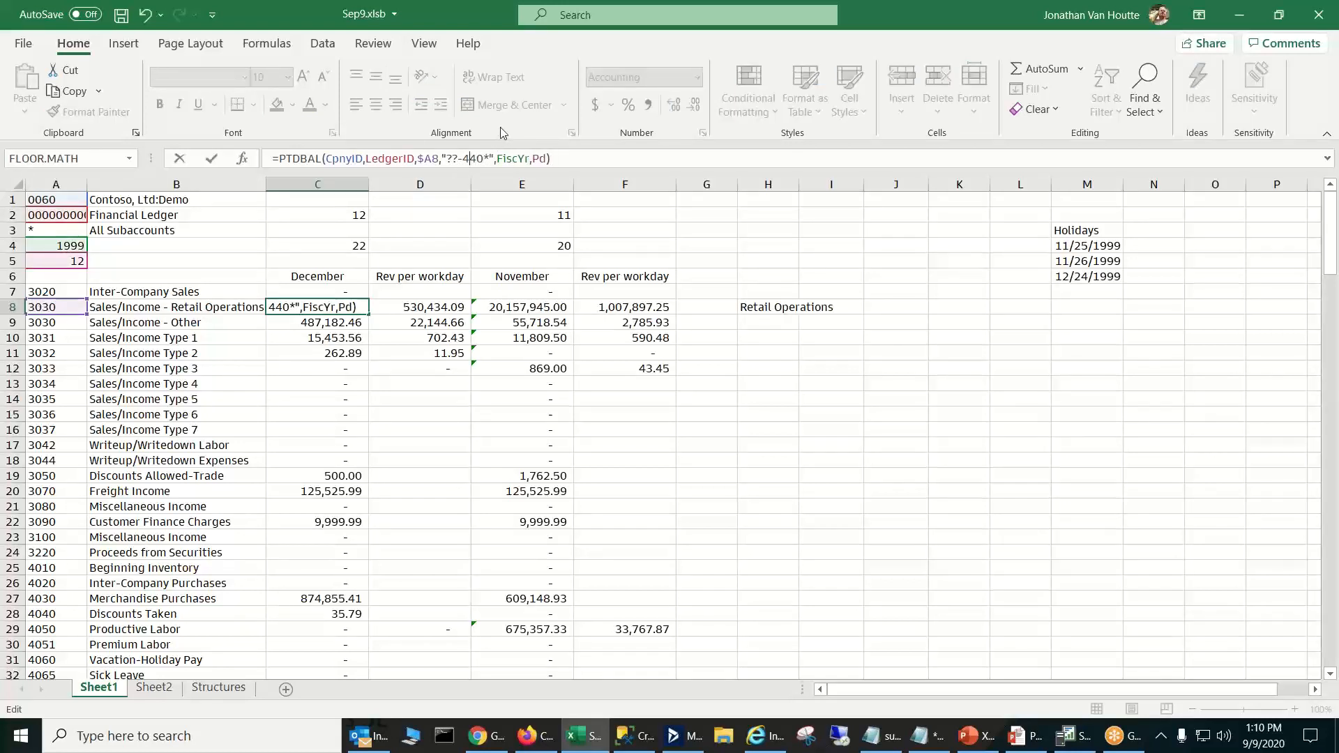
pyautogui.press('Return')
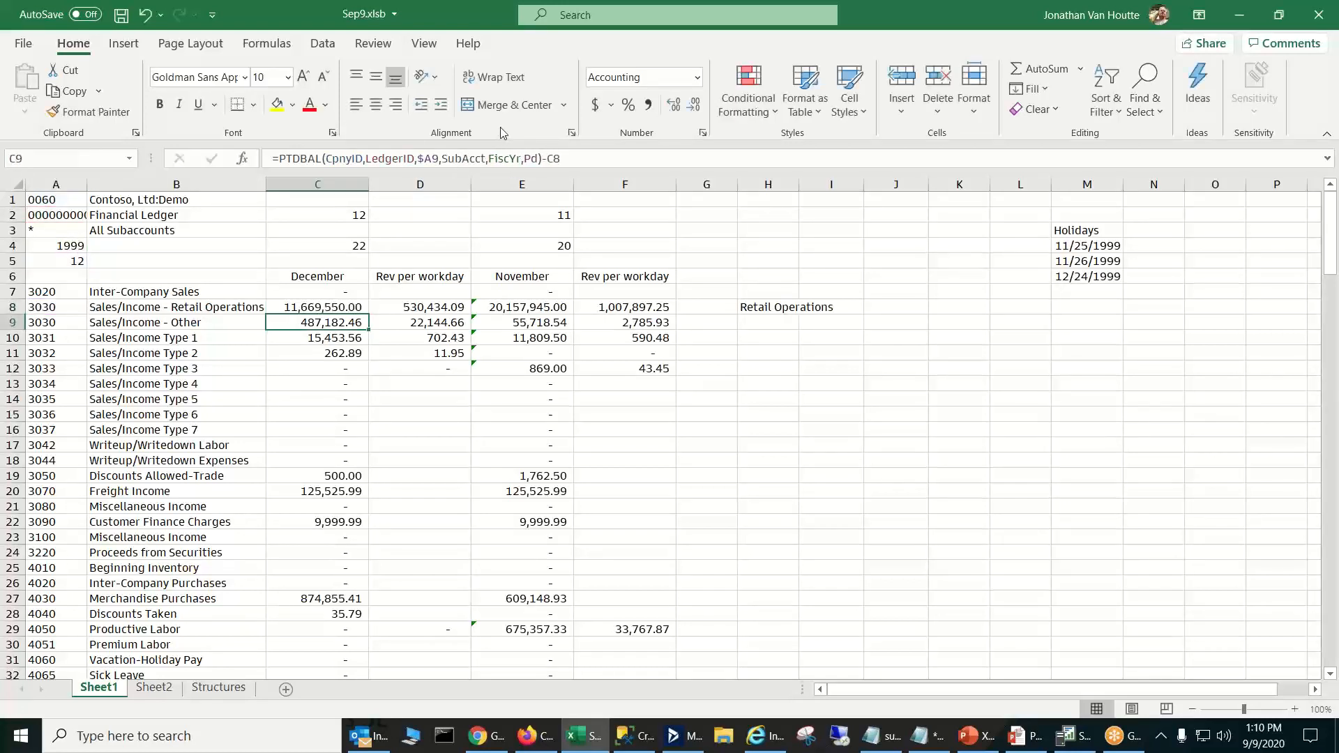
# - Put the segment value in H8 in quotation marks, making the formula =SUBSEGDESC(CpnyID,2,"440")
pyautogui.click(333, 310)
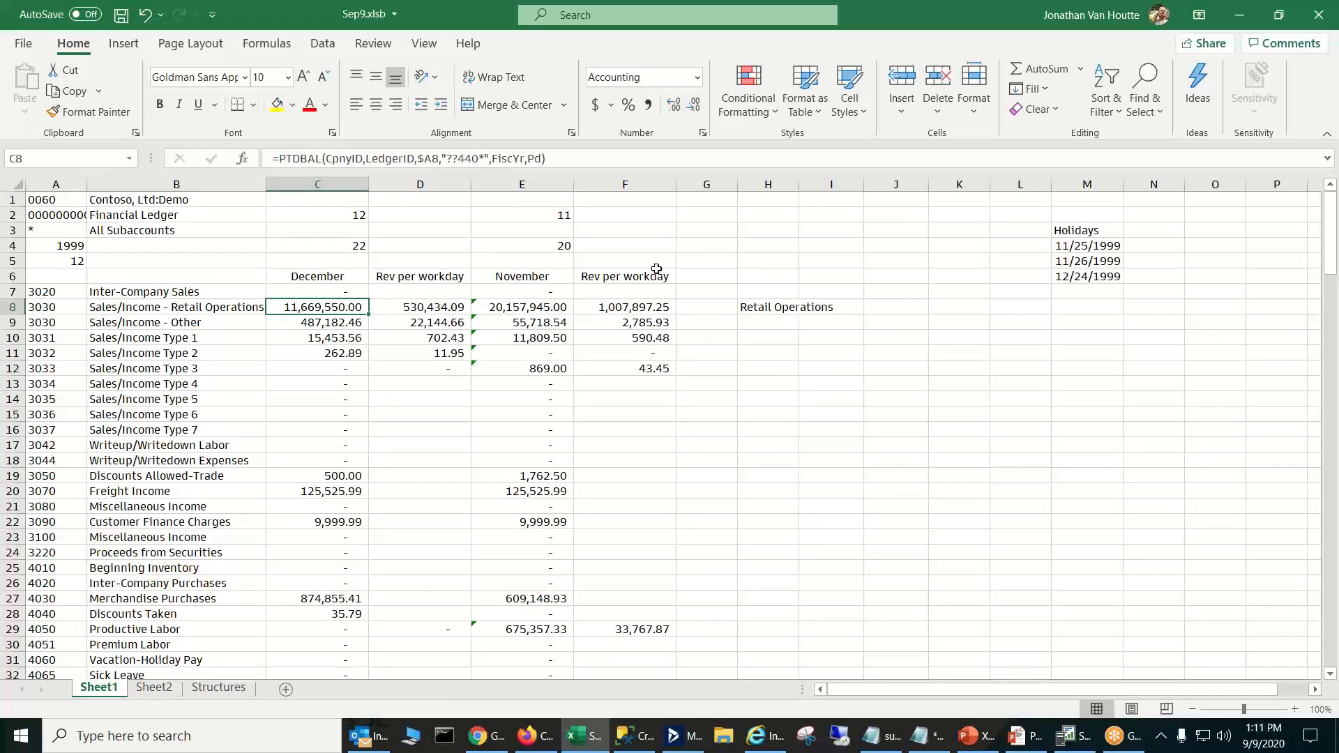
pyautogui.click(783, 303)
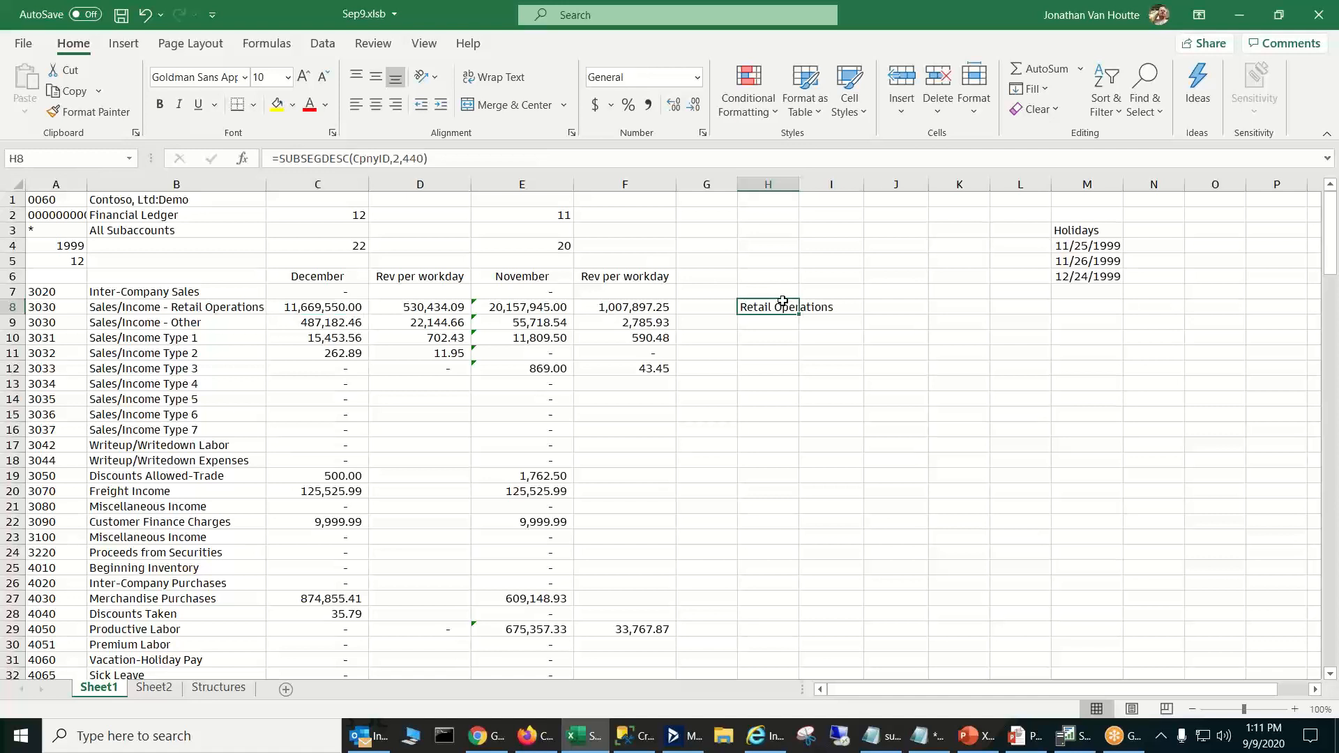
pyautogui.moveTo(279, 158); pyautogui.dragTo(337, 155)
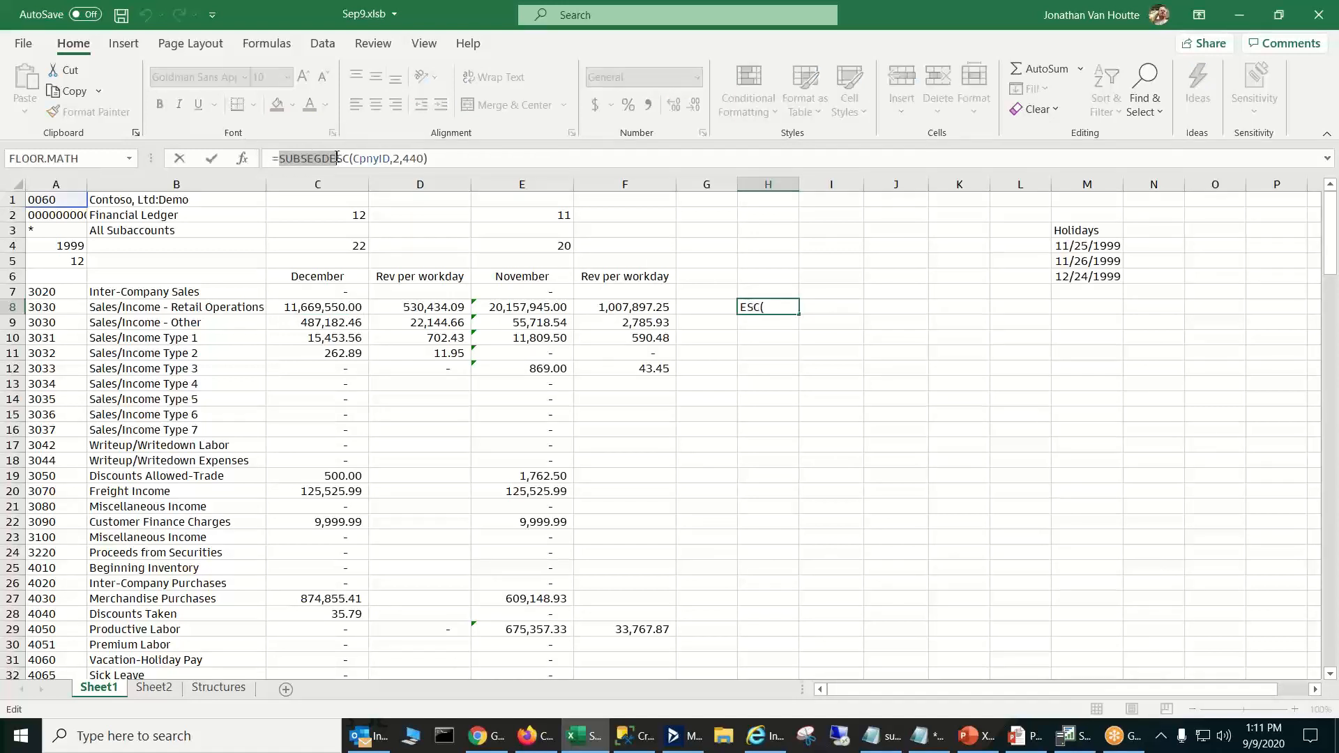
pyautogui.click(400, 157)
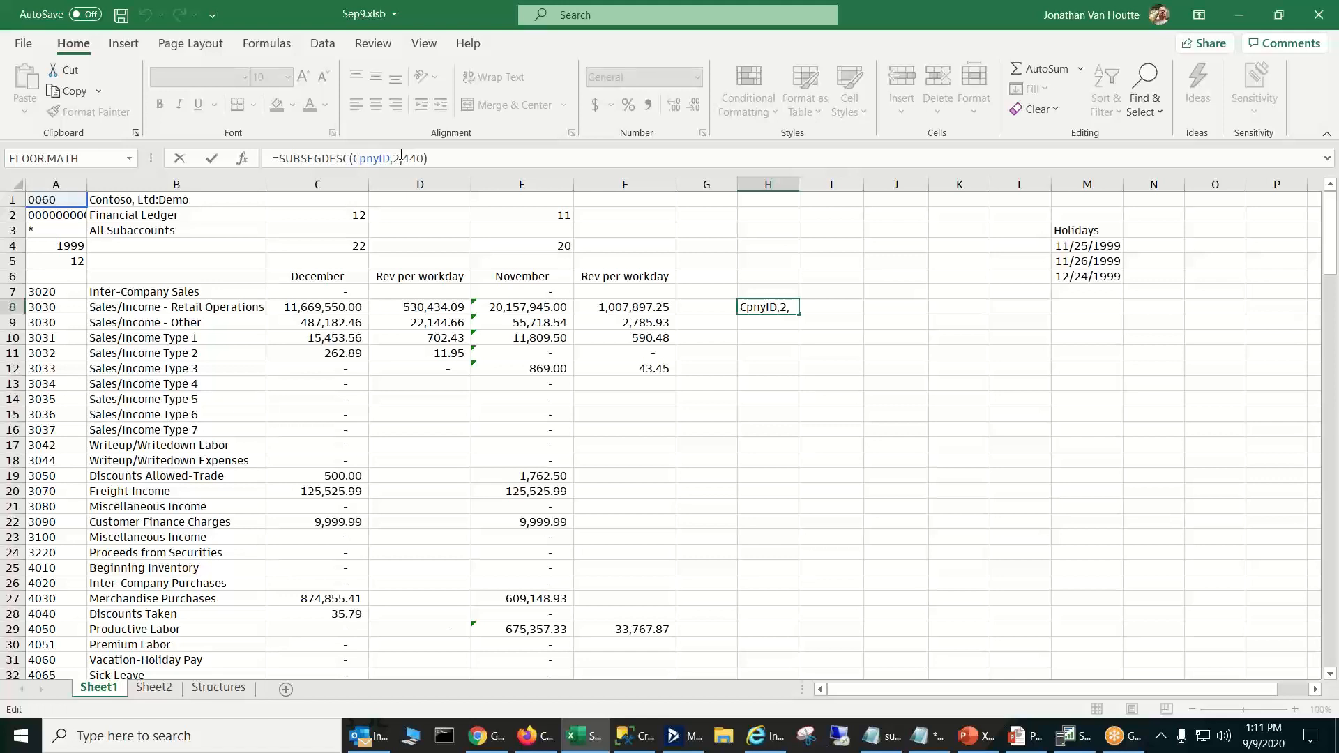
pyautogui.click(404, 159)
pyautogui.write('"')
pyautogui.press('Return')
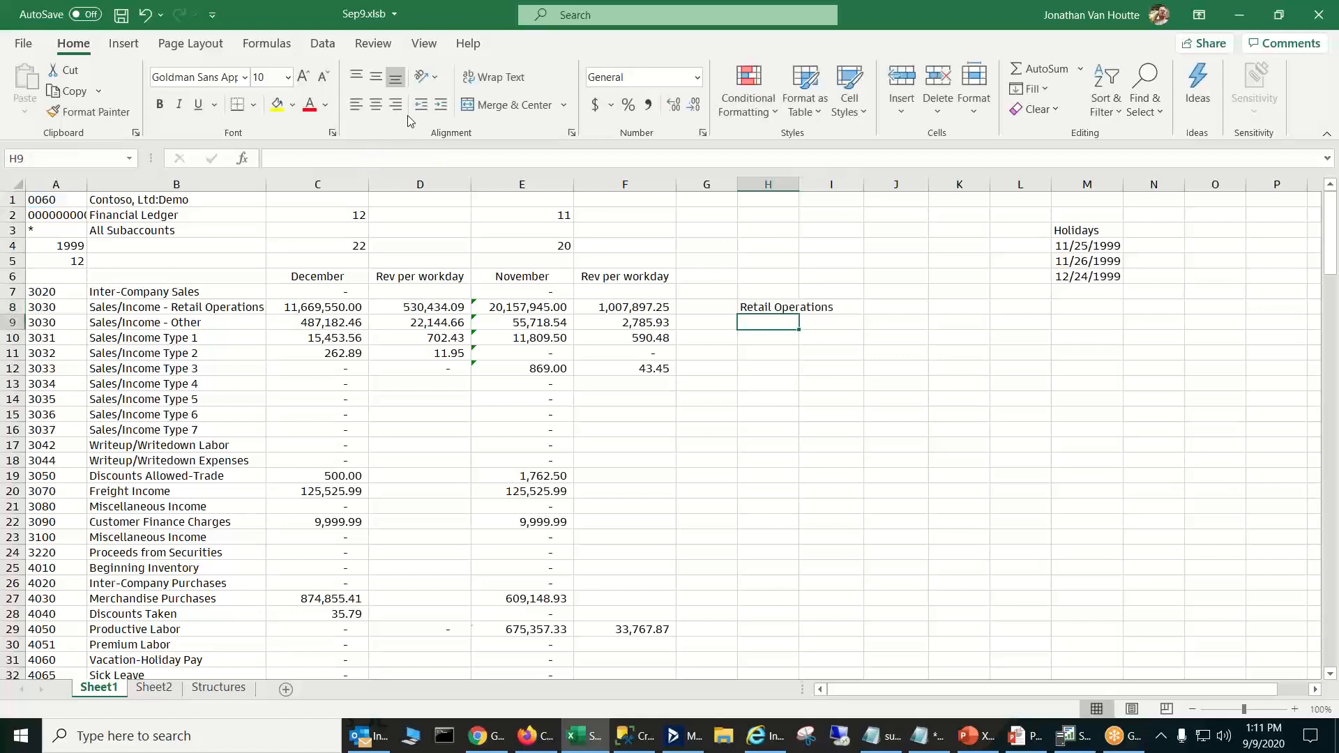
pyautogui.click(773, 305)
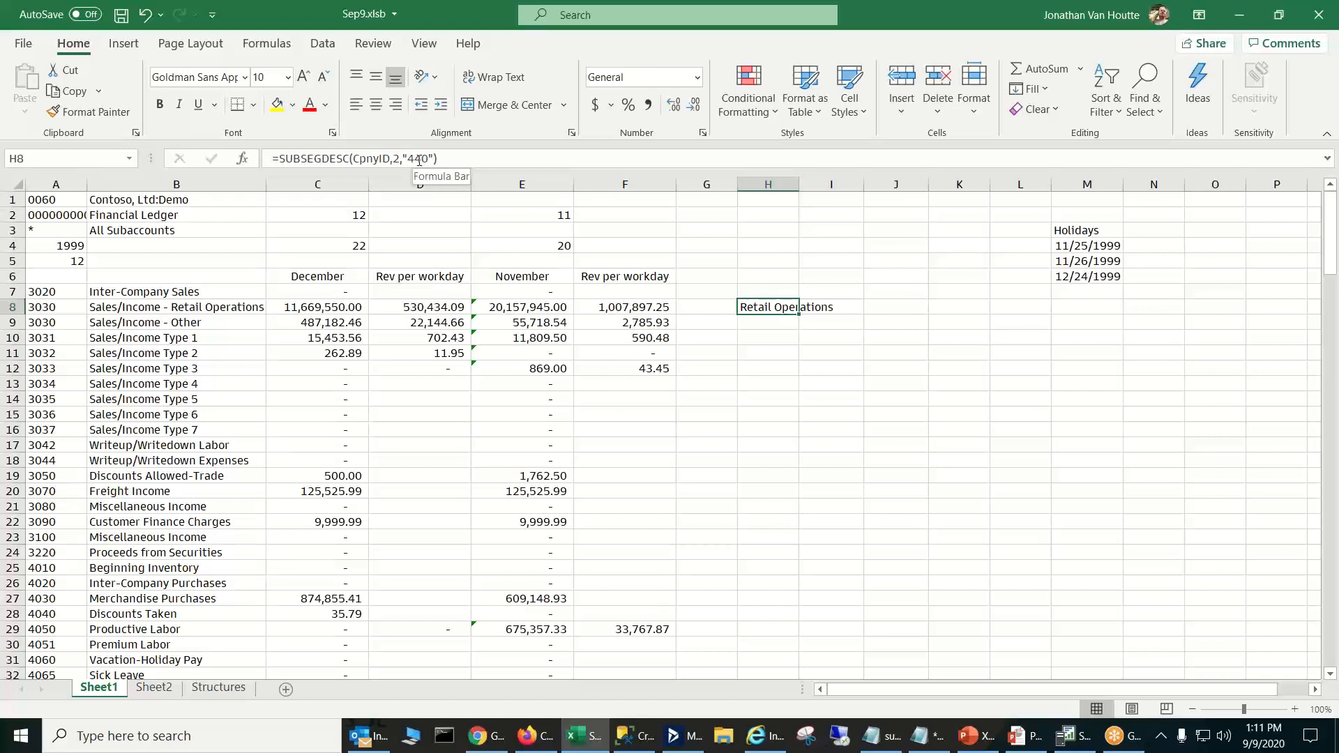
# - Put the segment value in the B8 description formula in quotation marks, so it ends with SUBSEGDESC(CpnyID,2,"440")
pyautogui.click(345, 306)
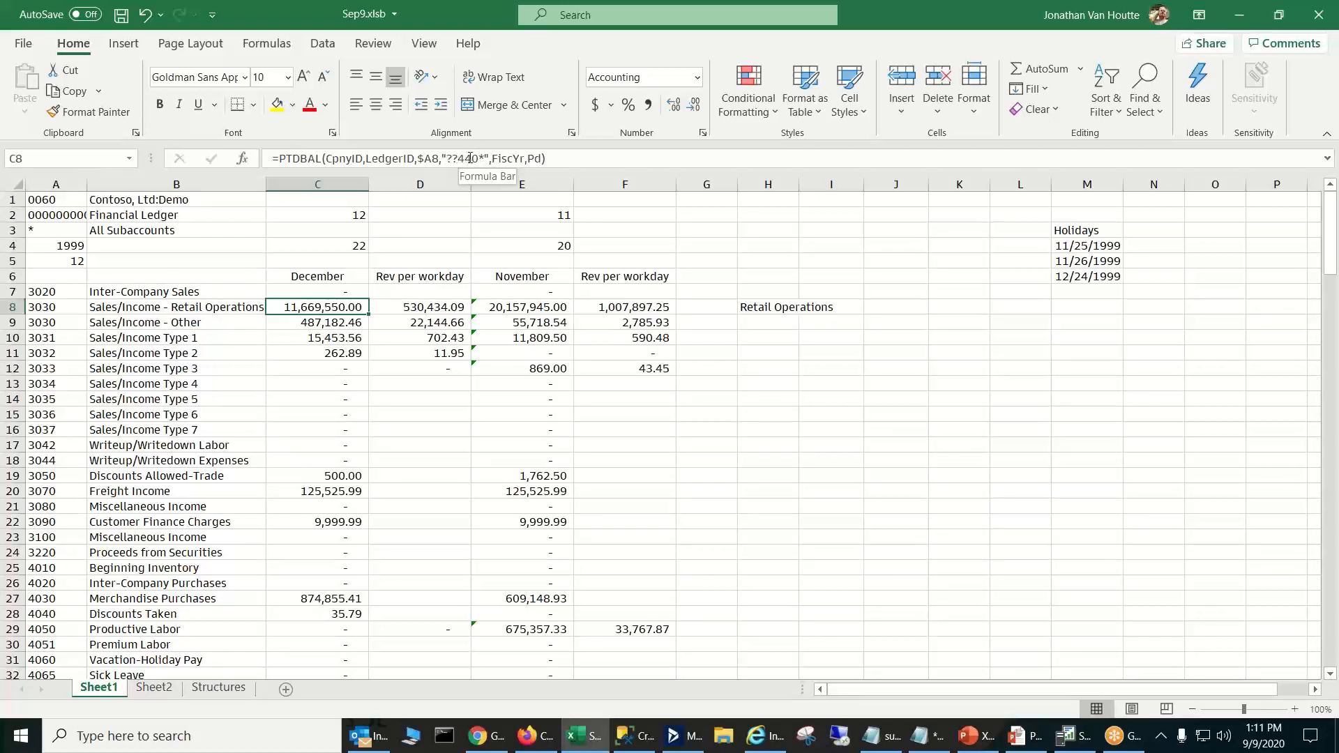
pyautogui.click(220, 307)
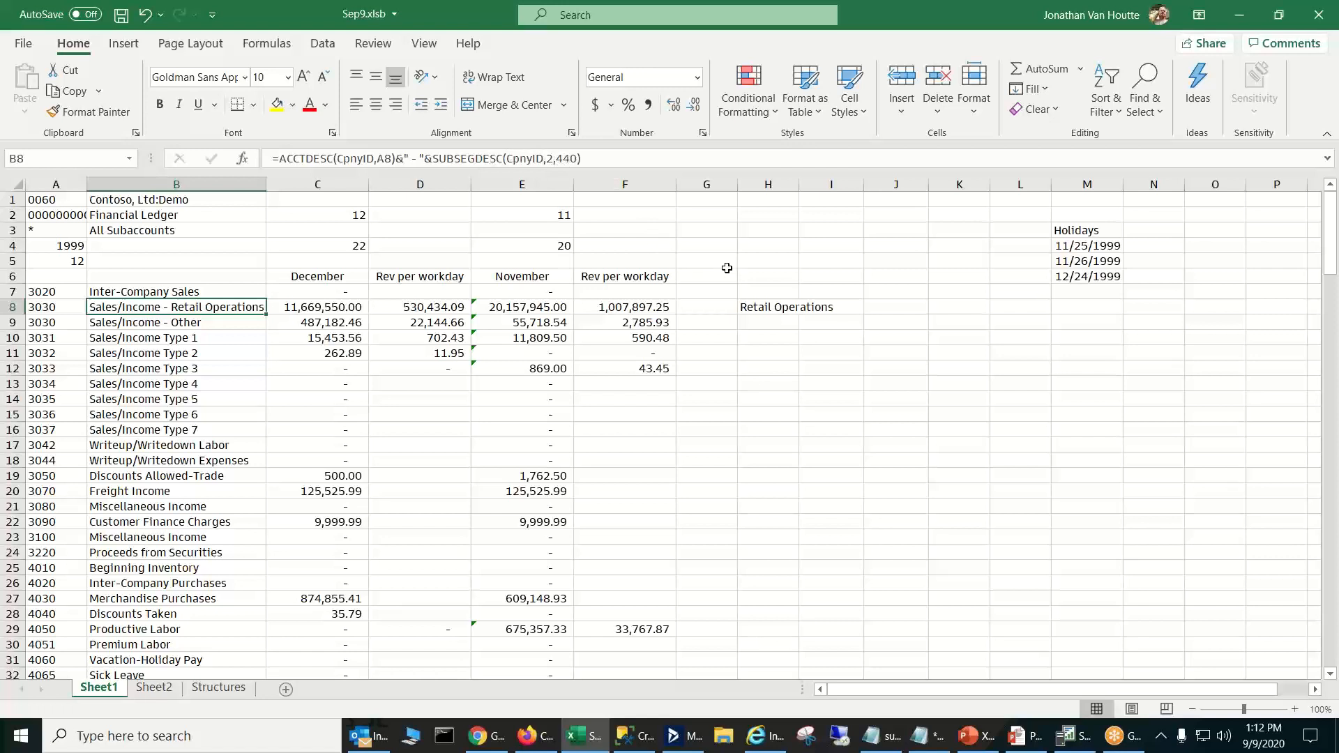
pyautogui.click(558, 158)
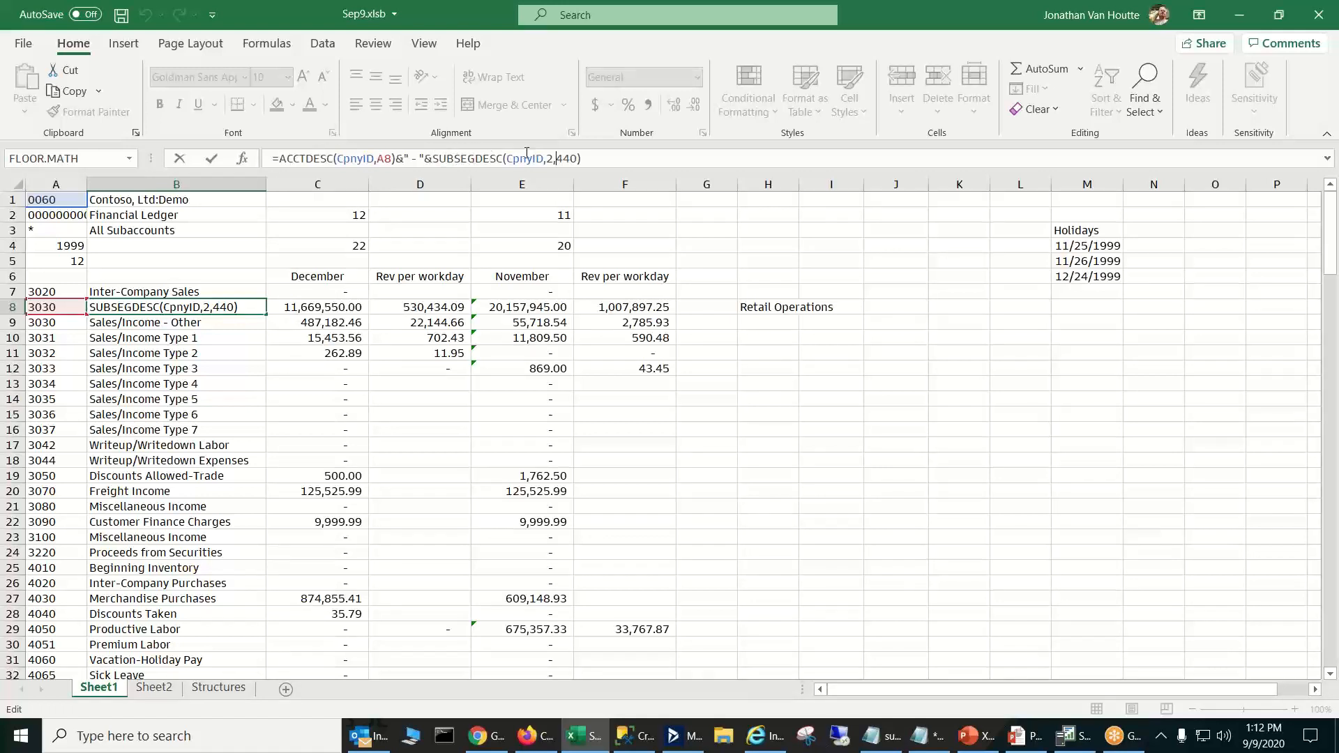
pyautogui.write('"&')
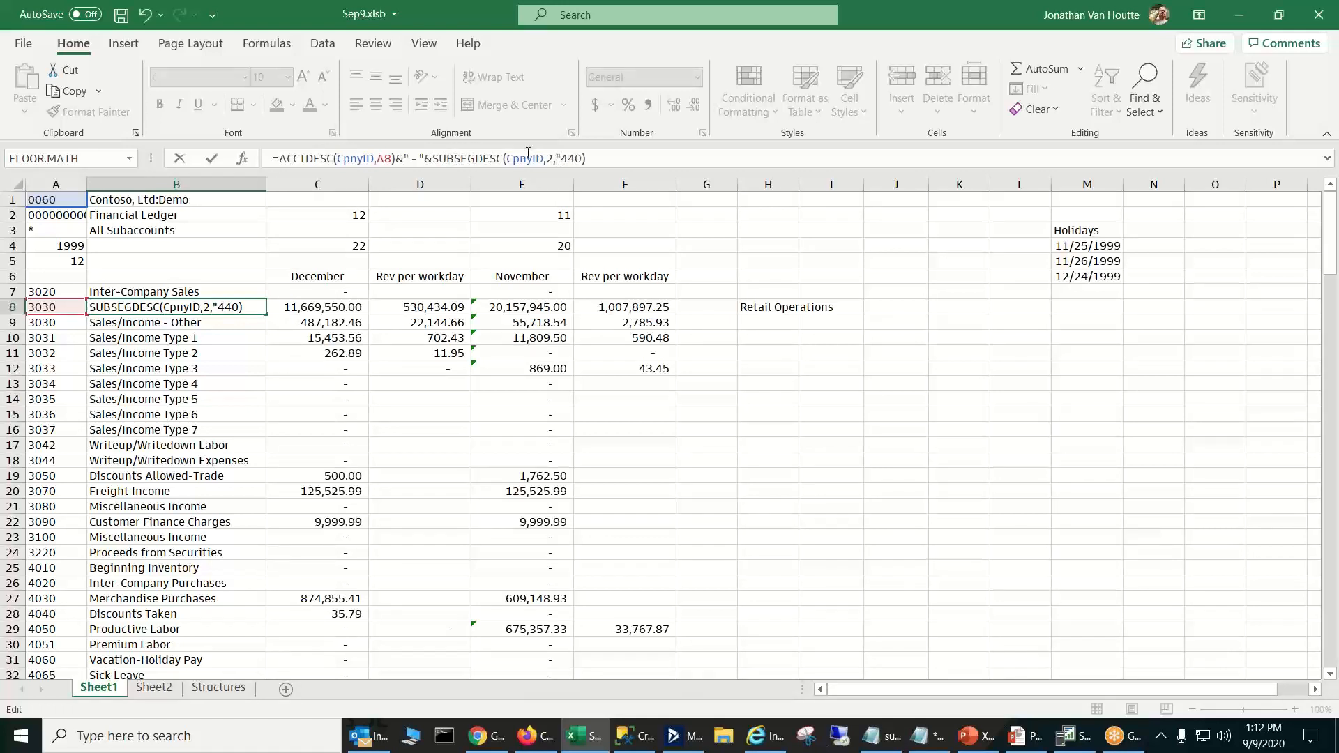
pyautogui.write('"')
pyautogui.press('Return')
pyautogui.click(263, 307)
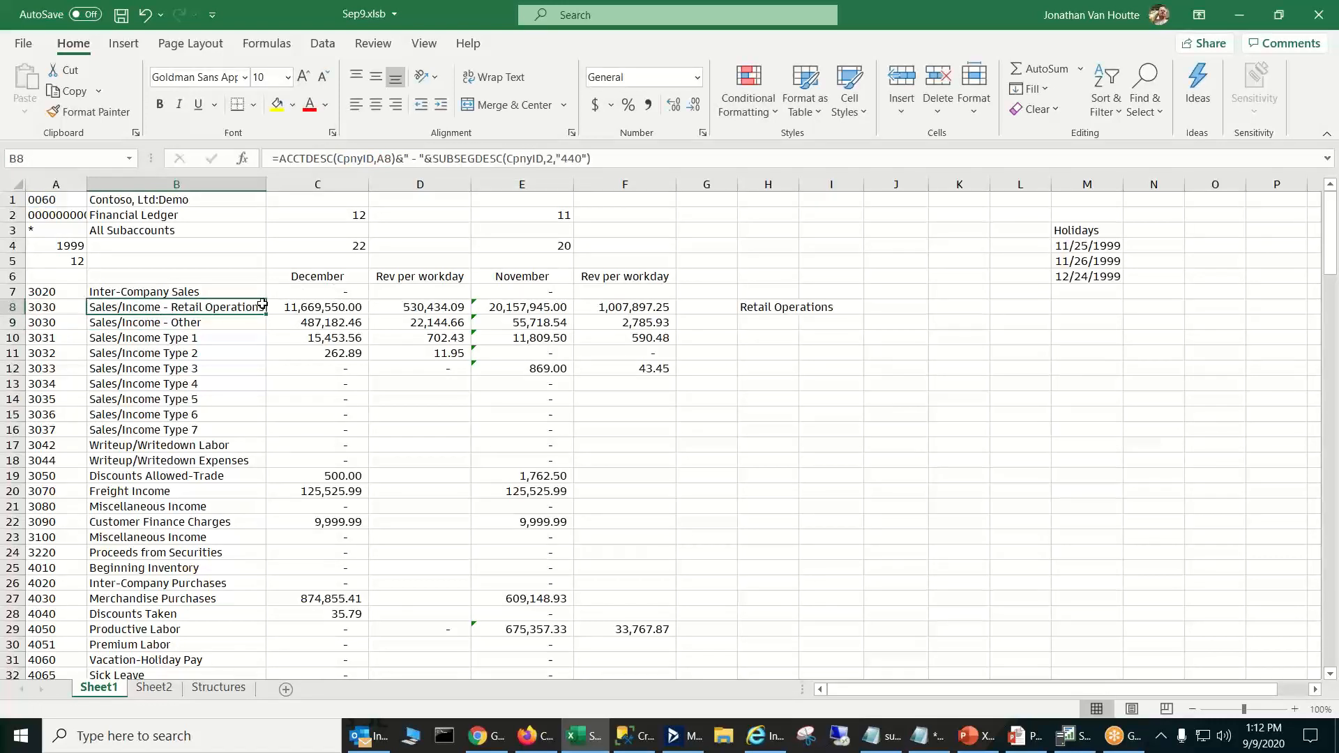
# - Compare the segment description formulas in H8 and B8 with the Retail Operations and Other balance formulas in C8 and C9
pyautogui.click(752, 305)
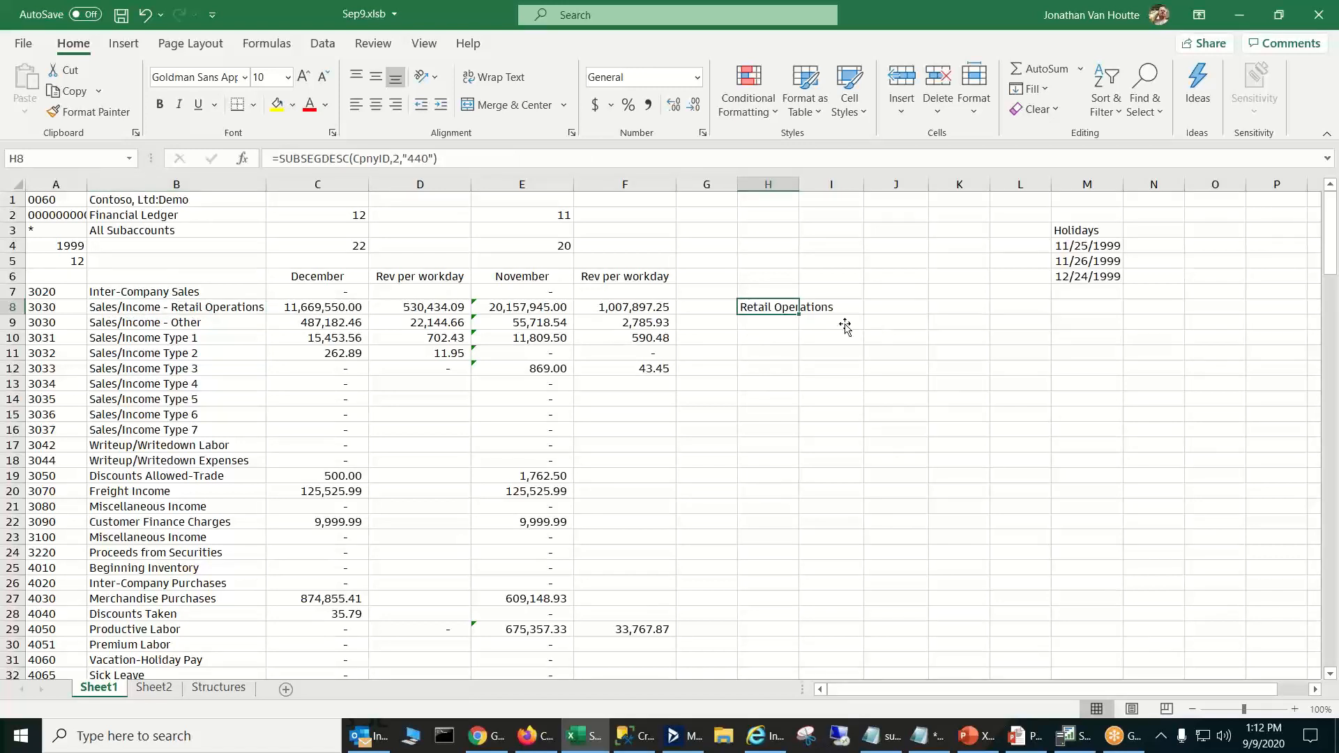
pyautogui.click(163, 304)
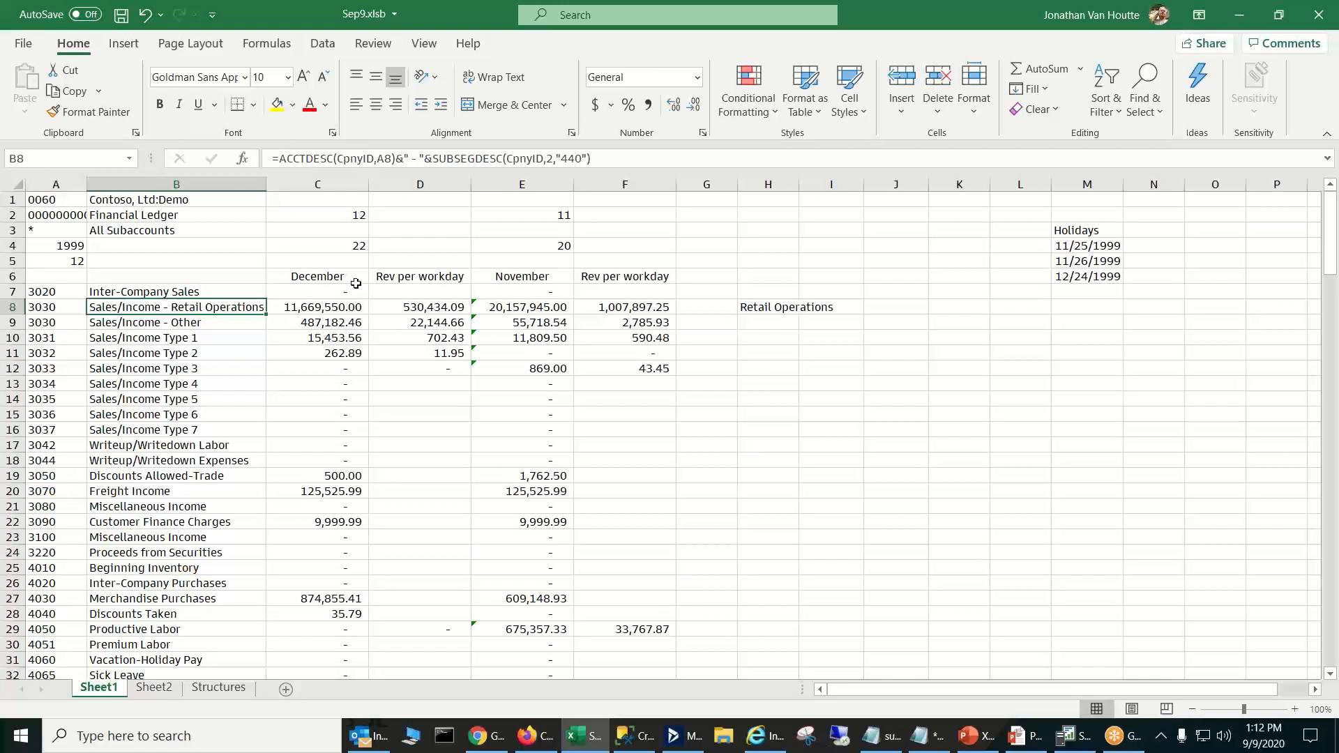
pyautogui.click(345, 309)
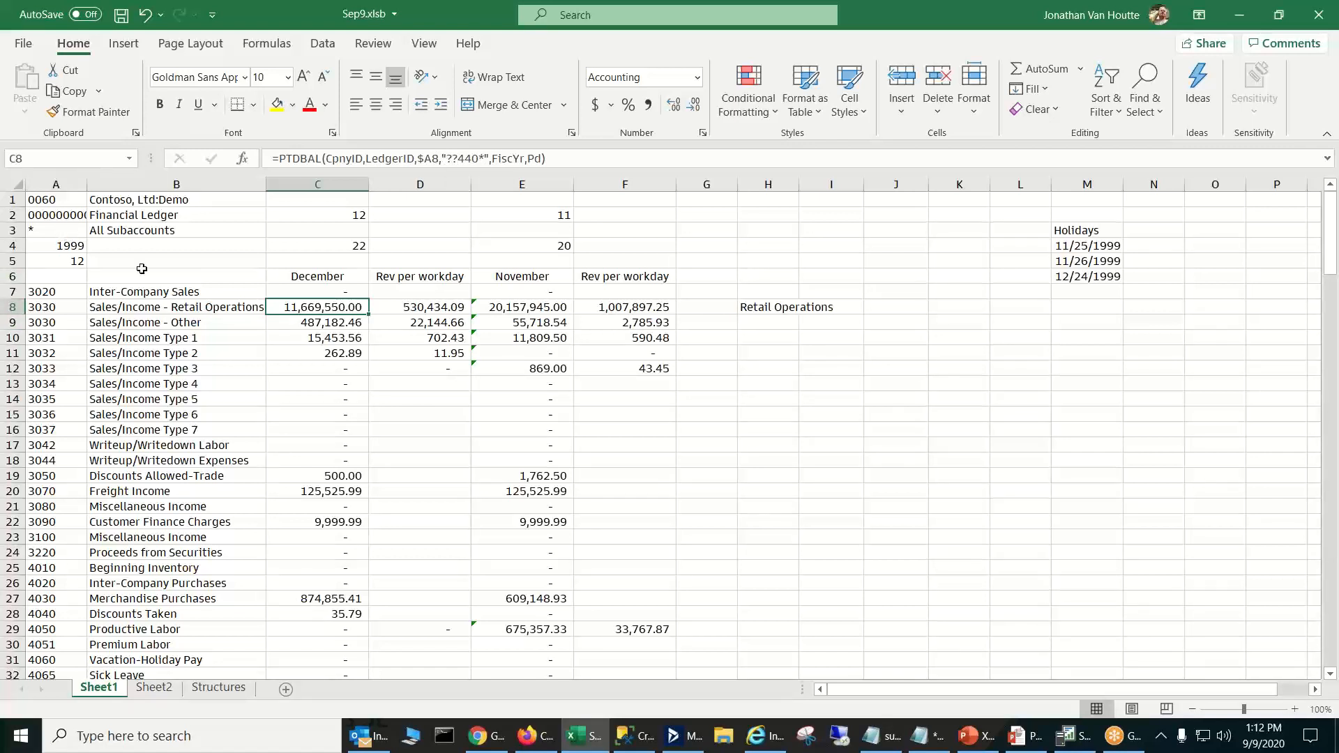
pyautogui.click(350, 324)
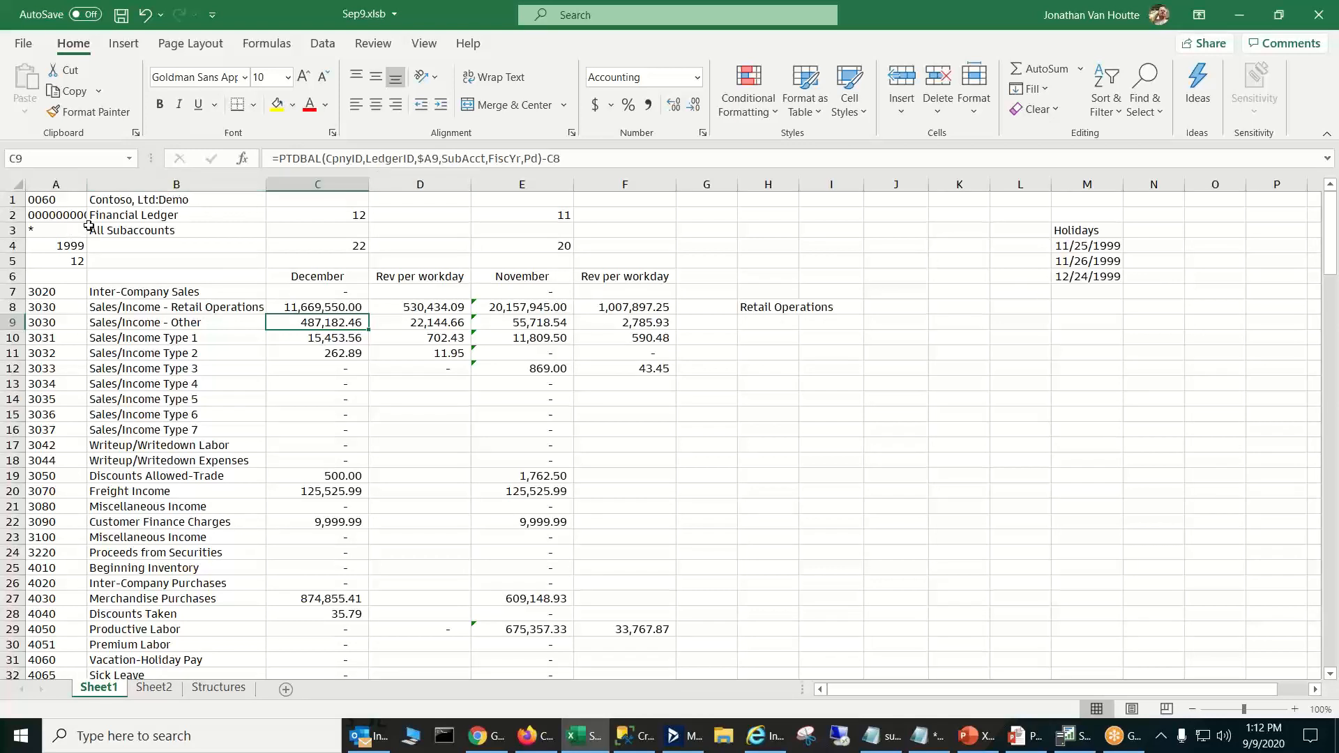
pyautogui.click(357, 308)
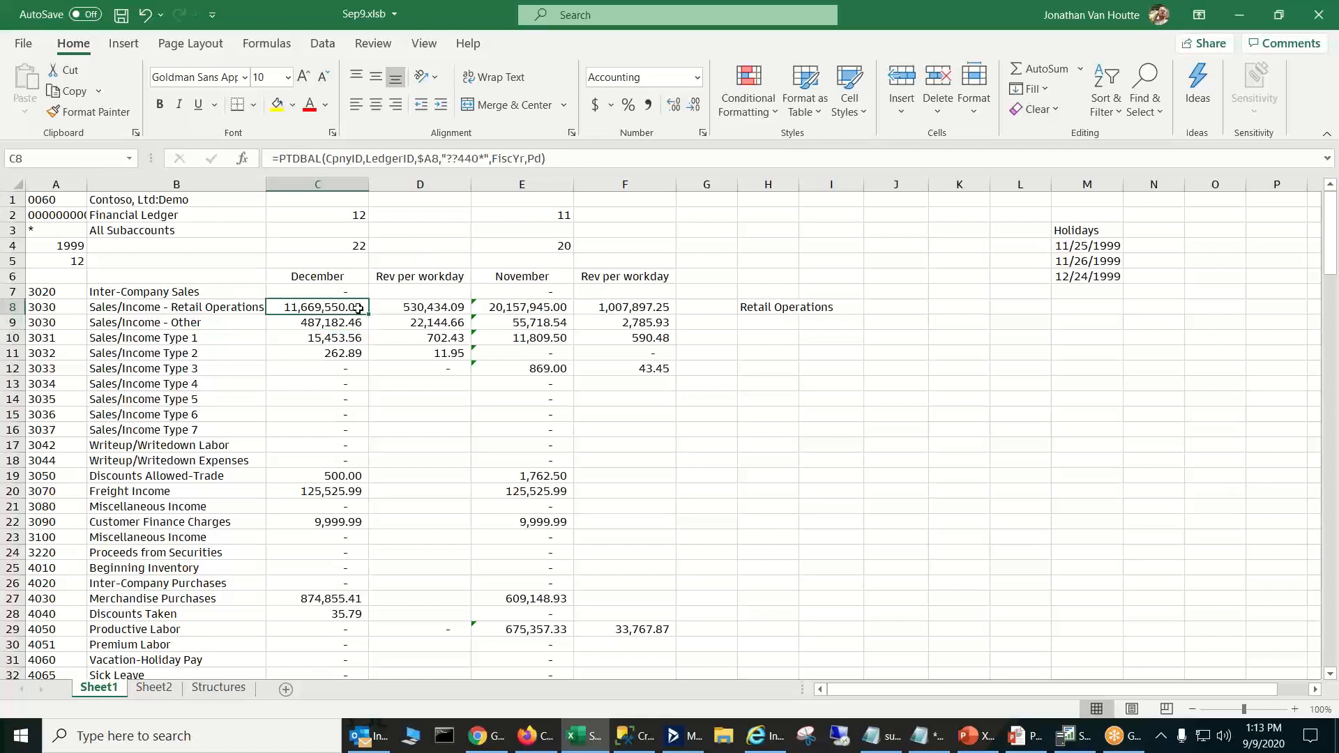
pyautogui.click(358, 320)
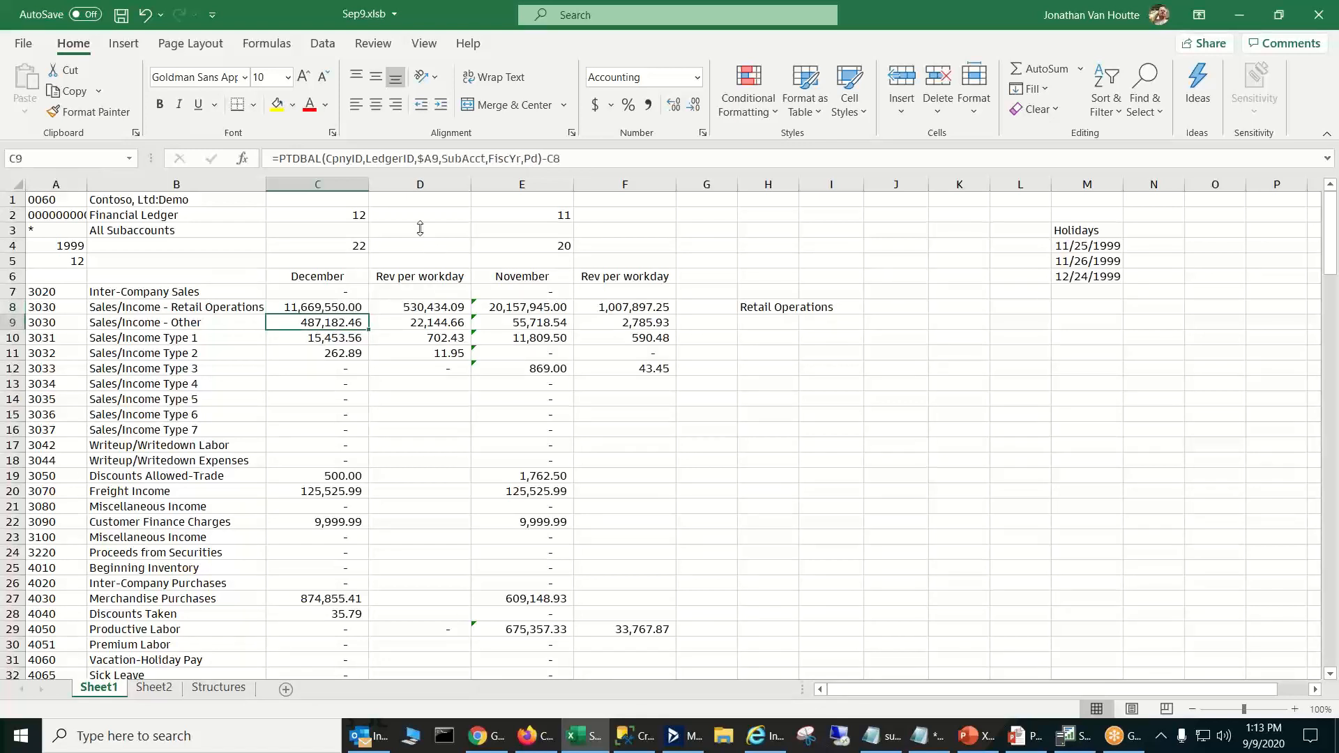
# - Replace the SubAcct argument in the Sales/Income - Other formula in C9 with "*"
pyautogui.click(471, 158)
pyautogui.doubleClick(471, 158)
pyautogui.write('"*"')
pyautogui.press('Return')
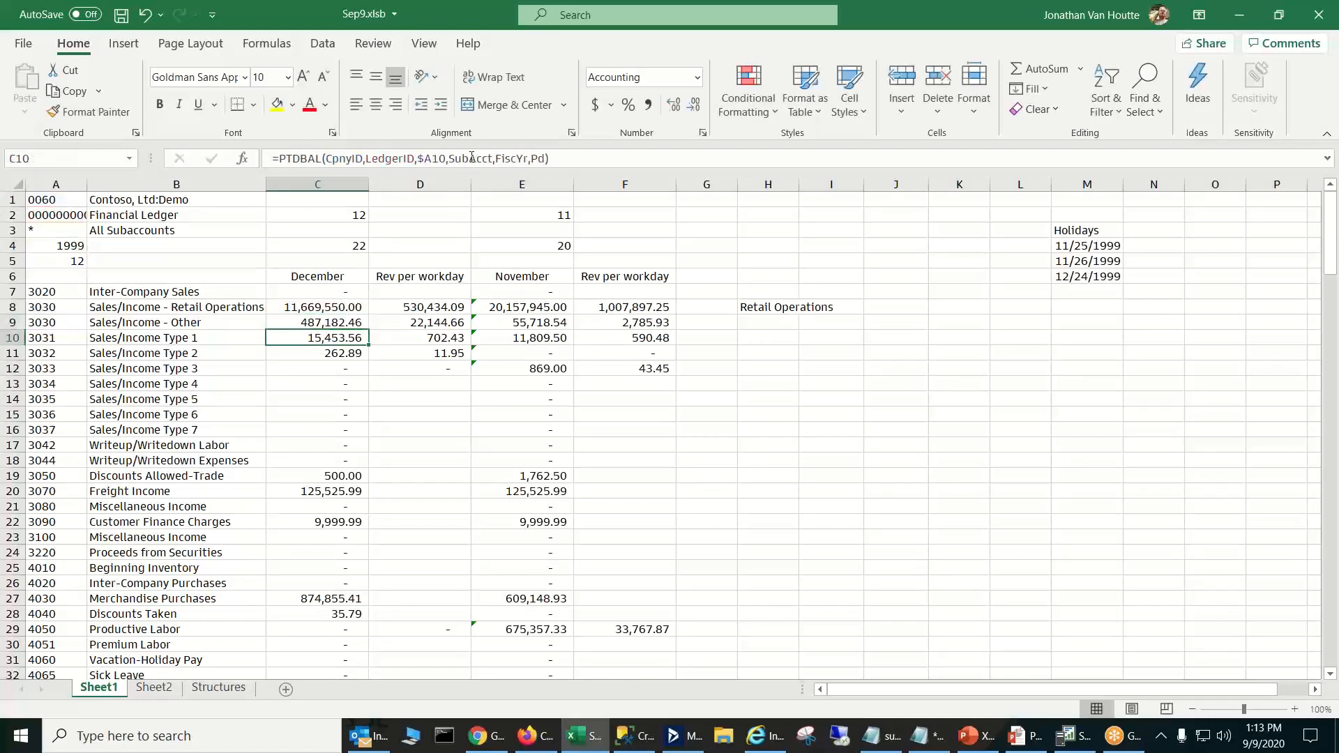
pyautogui.click(301, 320)
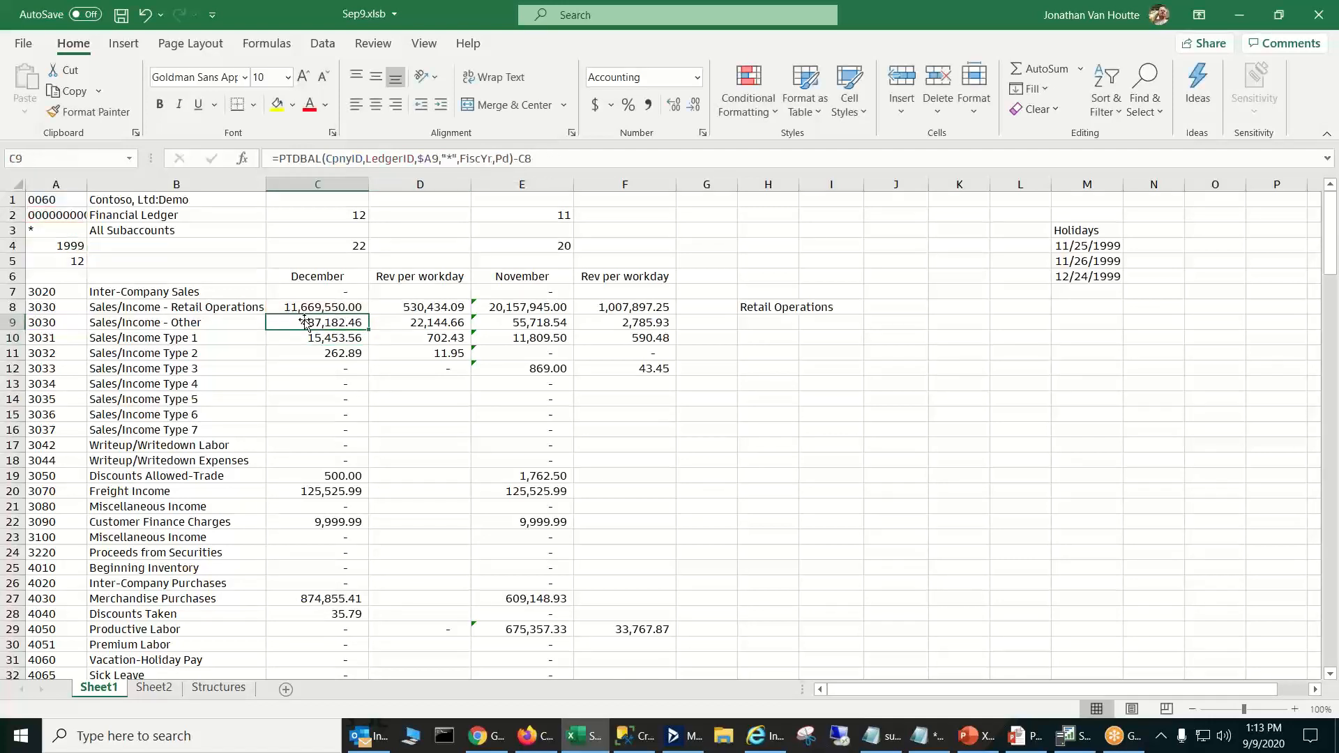
# - Set the subaccount selection in B3 to Administration-Italy
pyautogui.click(223, 228)
pyautogui.click(273, 231)
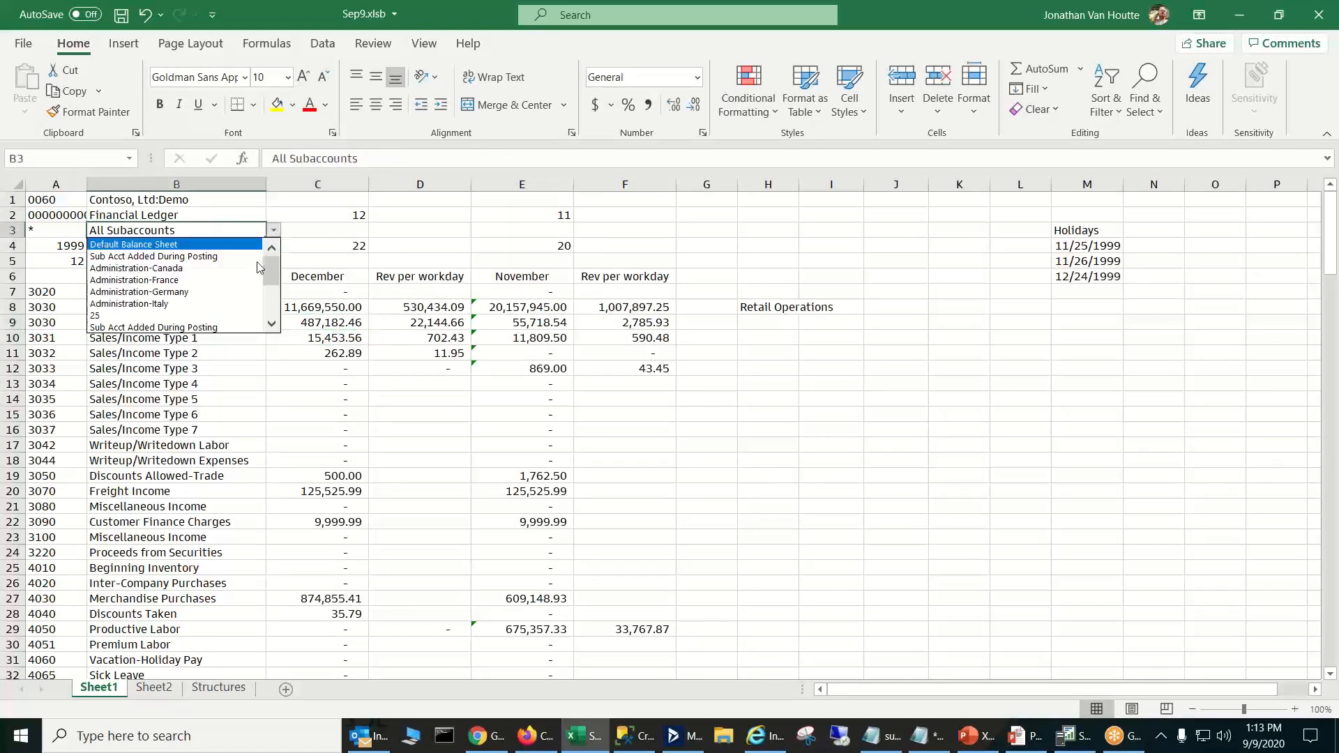
pyautogui.click(198, 304)
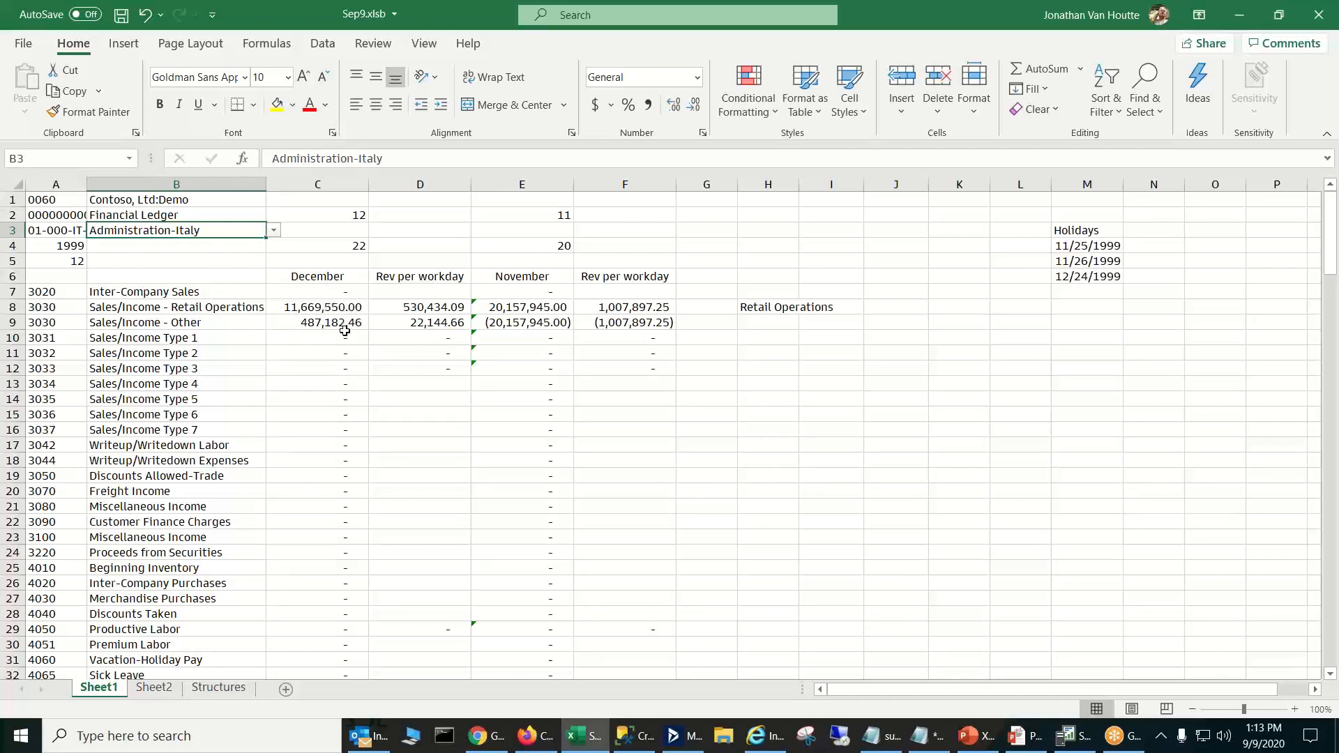
# - Change the subaccount selection in B3 to Default Balance Sheet
pyautogui.click(272, 244)
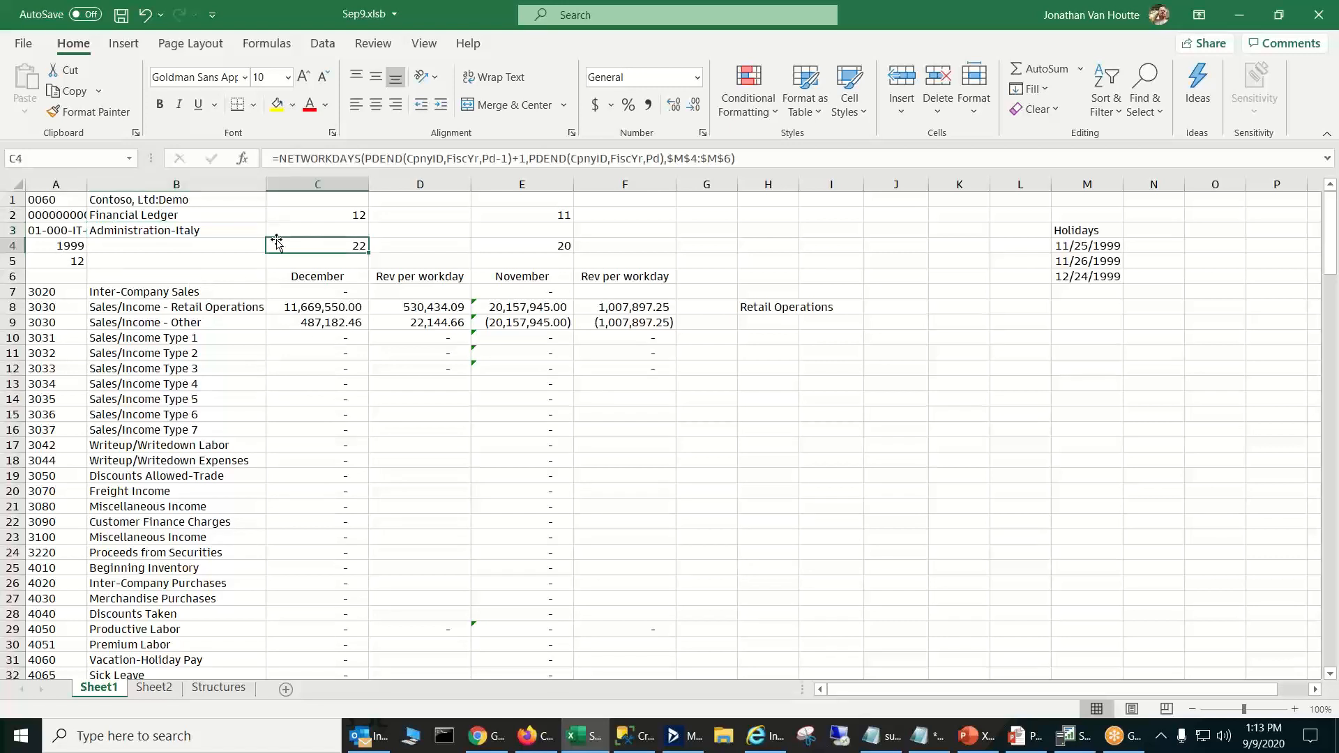
pyautogui.click(235, 234)
pyautogui.click(274, 231)
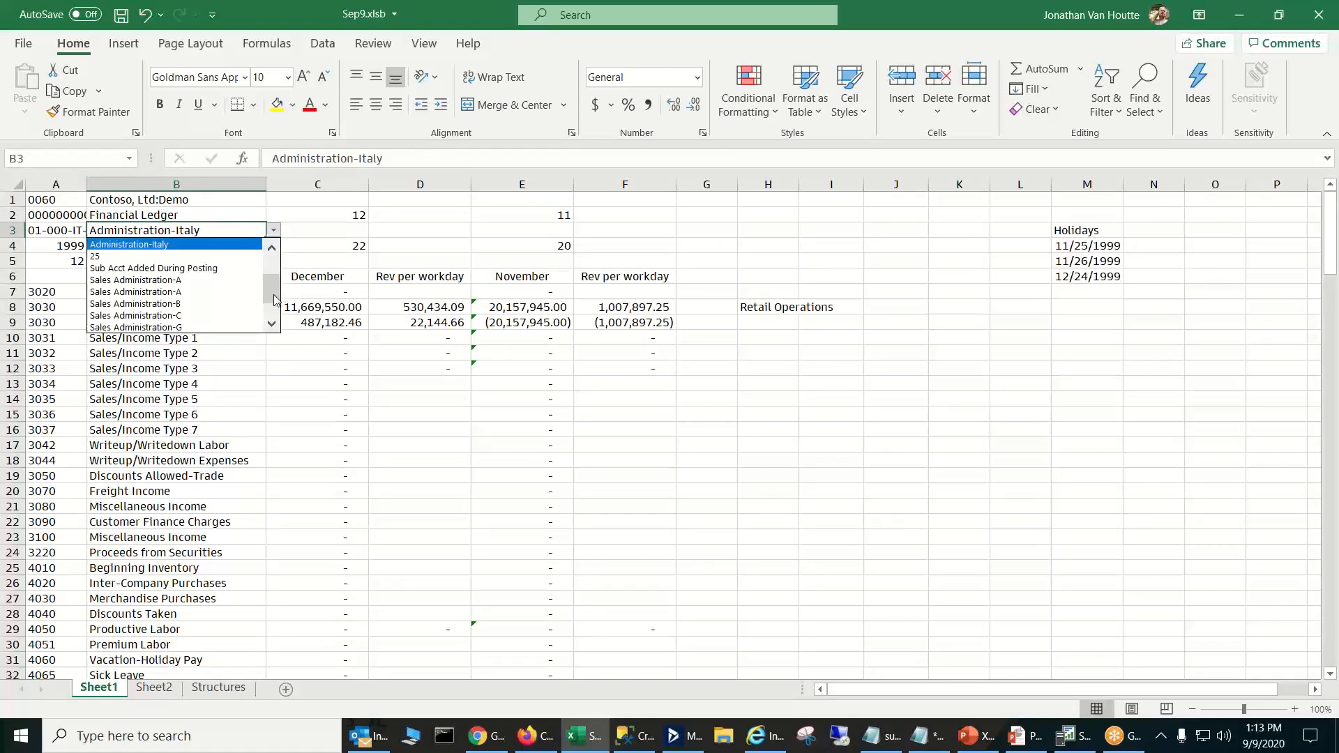
pyautogui.moveTo(274, 300); pyautogui.dragTo(273, 249)
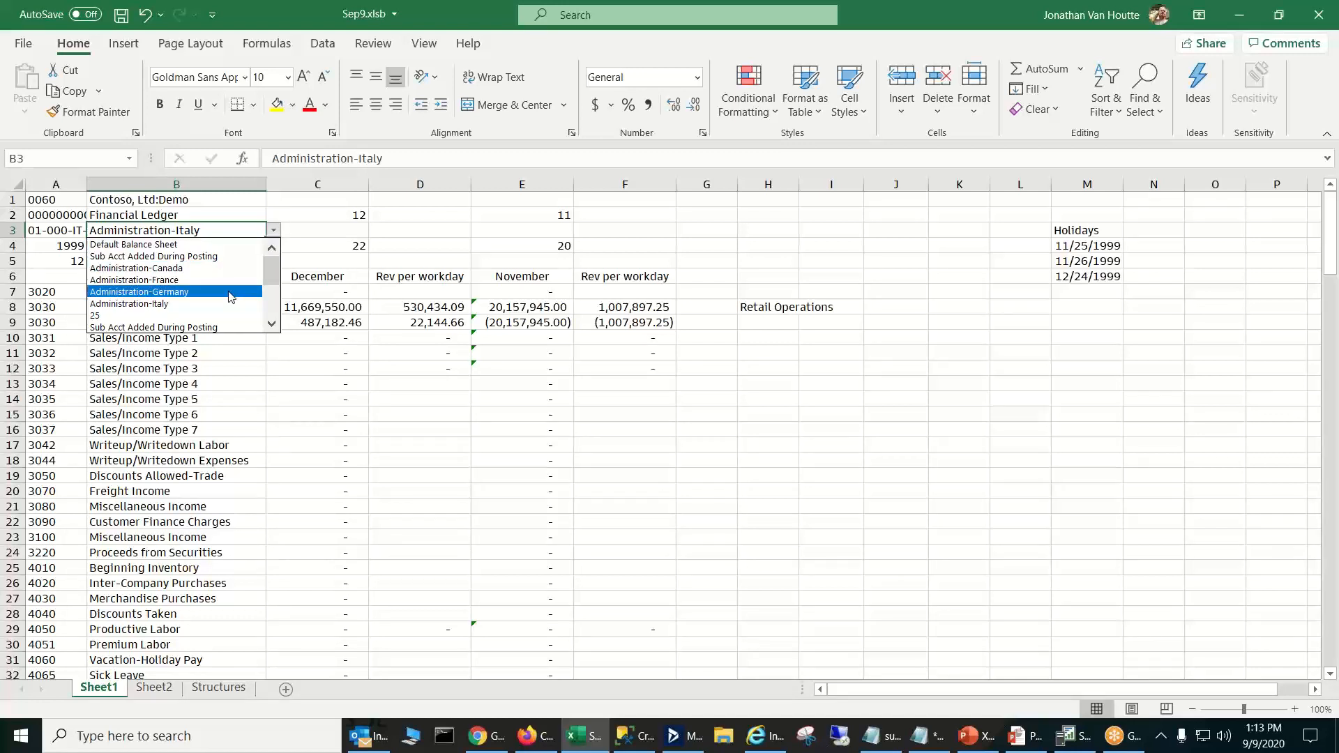
pyautogui.click(199, 247)
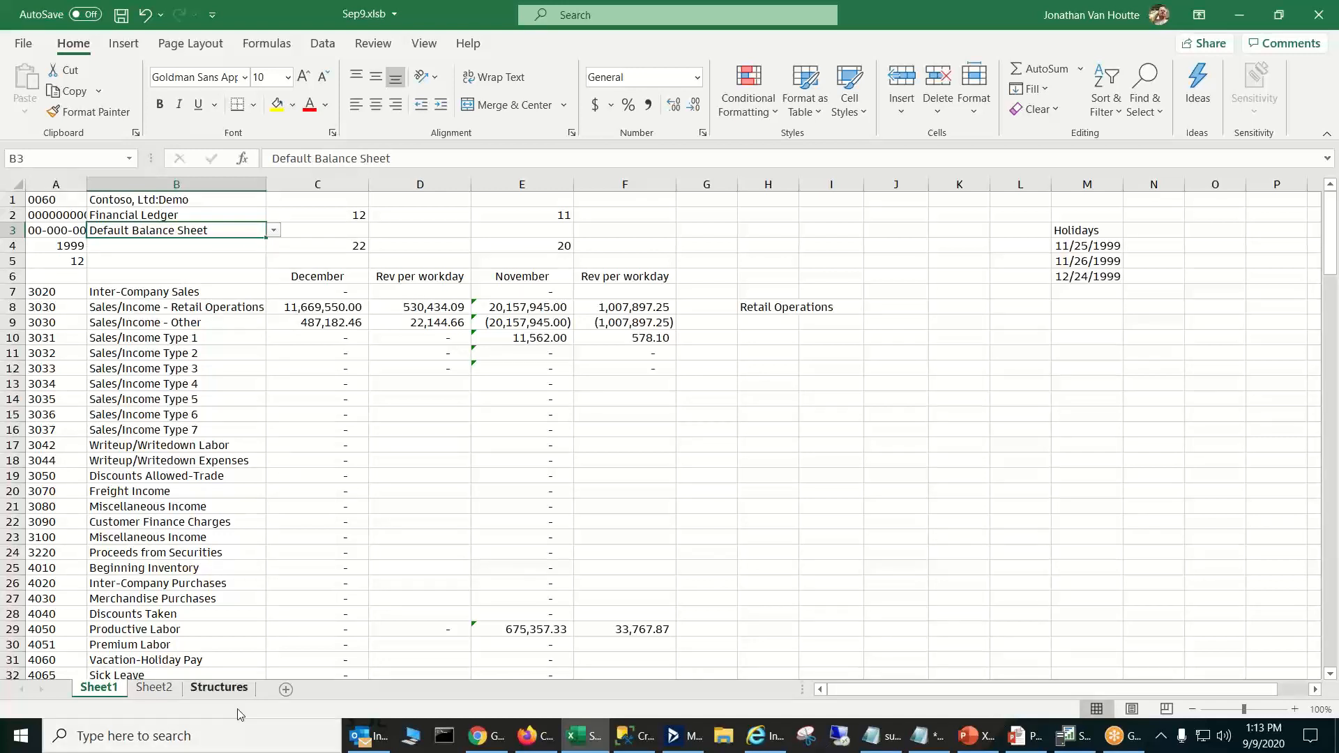
# - Check the subaccount lists on the Structures sheet, and the row 8 and 9 December formulas on Sheet1
pyautogui.click(239, 688)
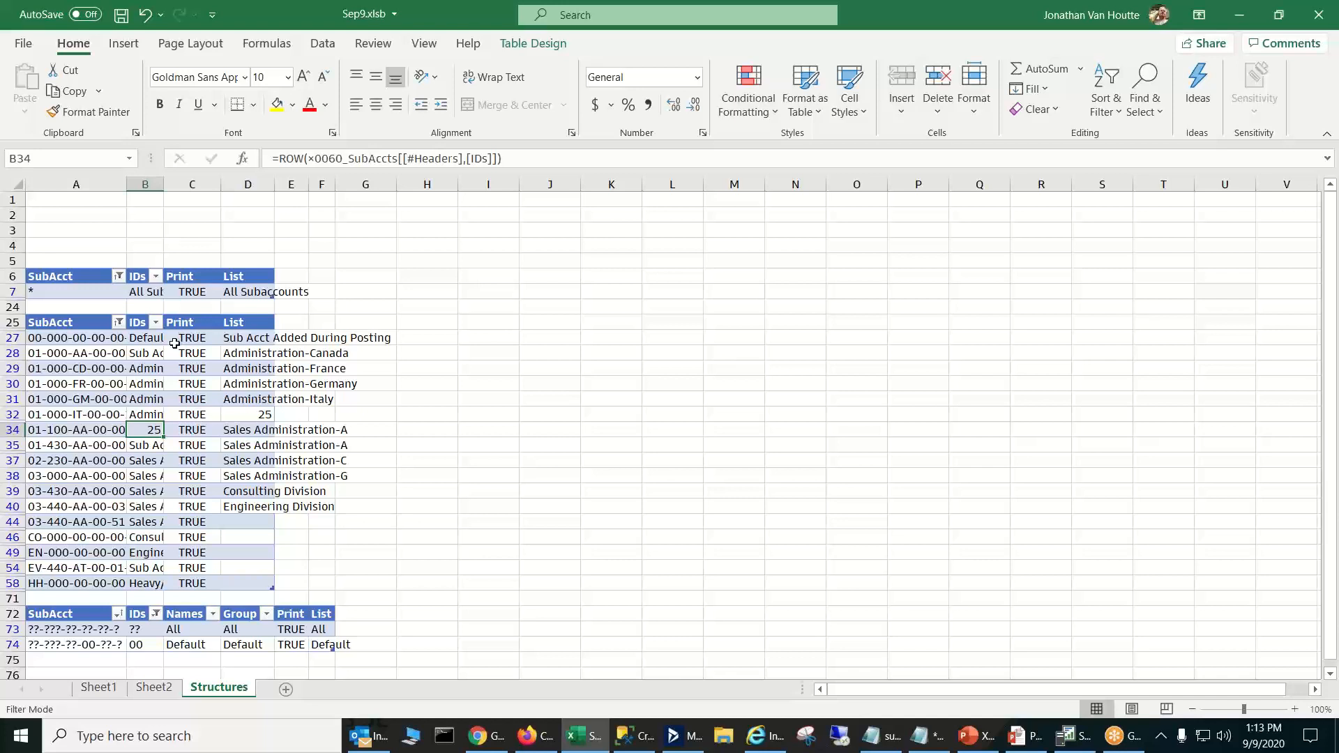
pyautogui.click(98, 688)
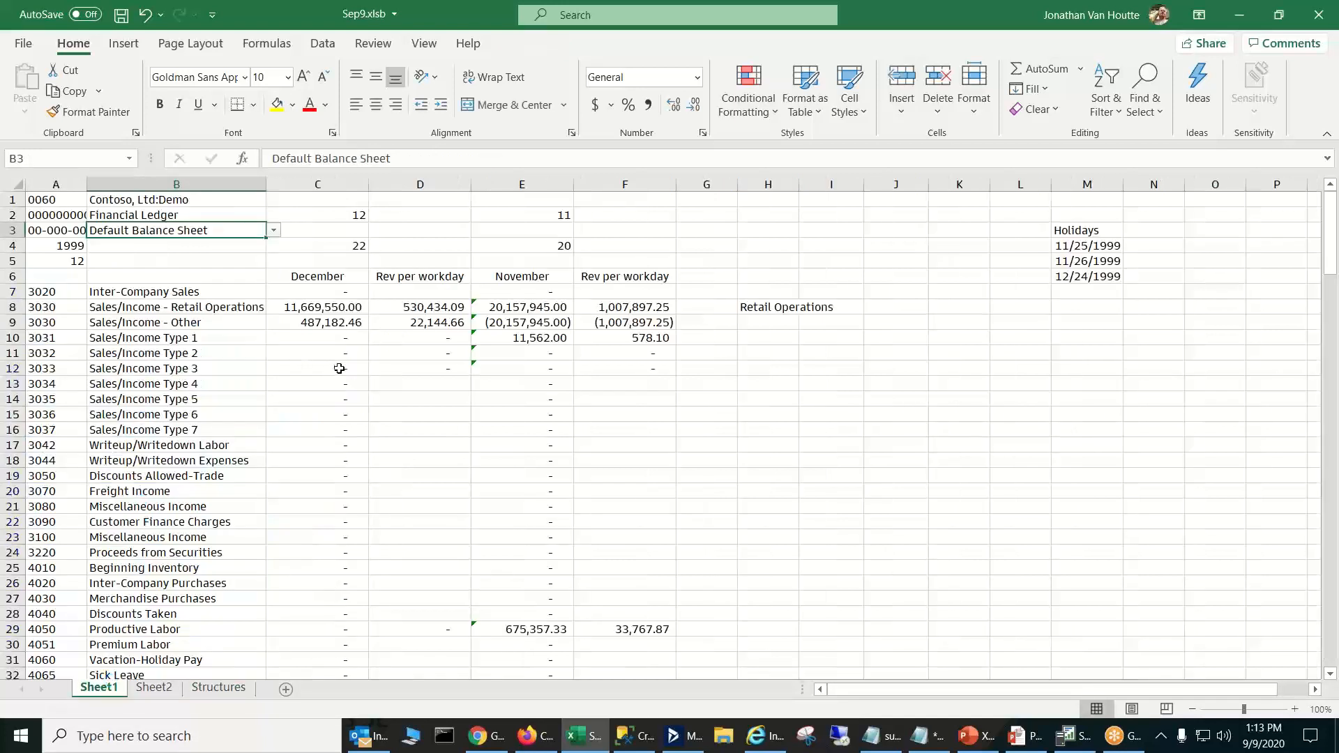
pyautogui.click(339, 325)
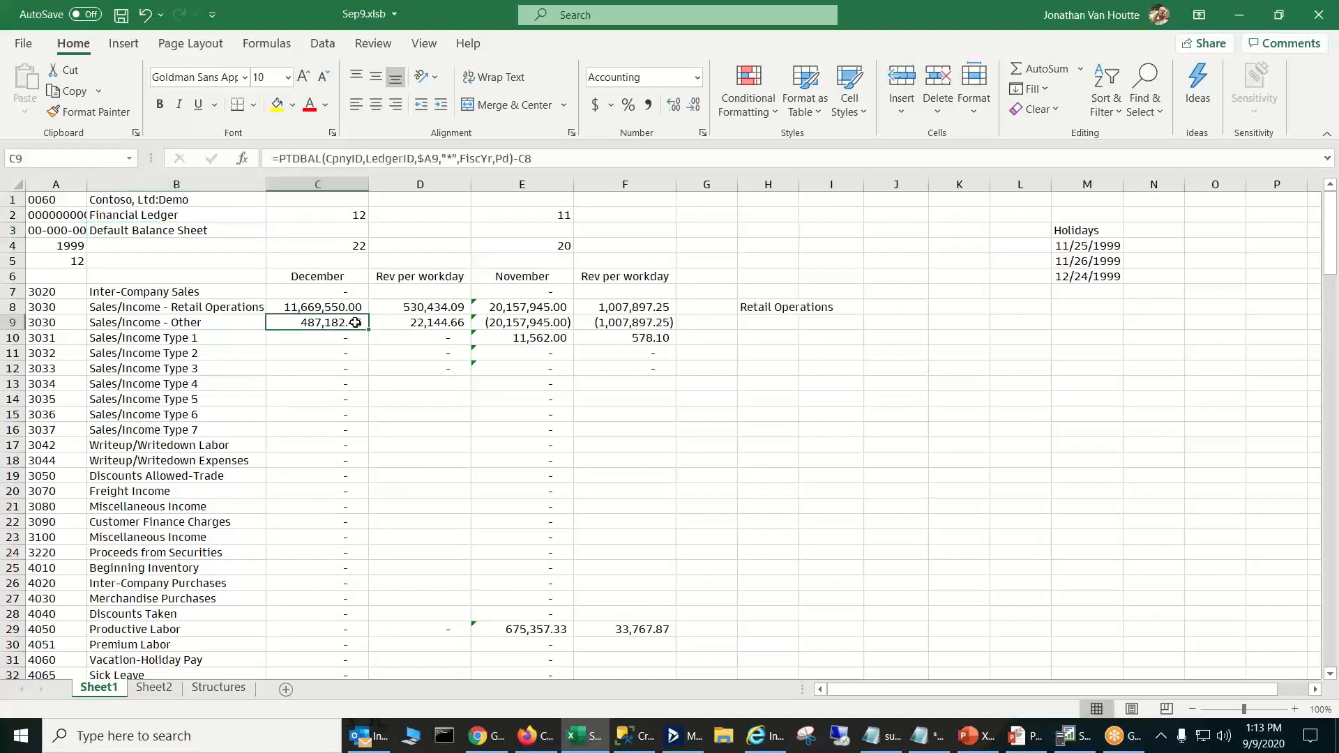
pyautogui.click(448, 307)
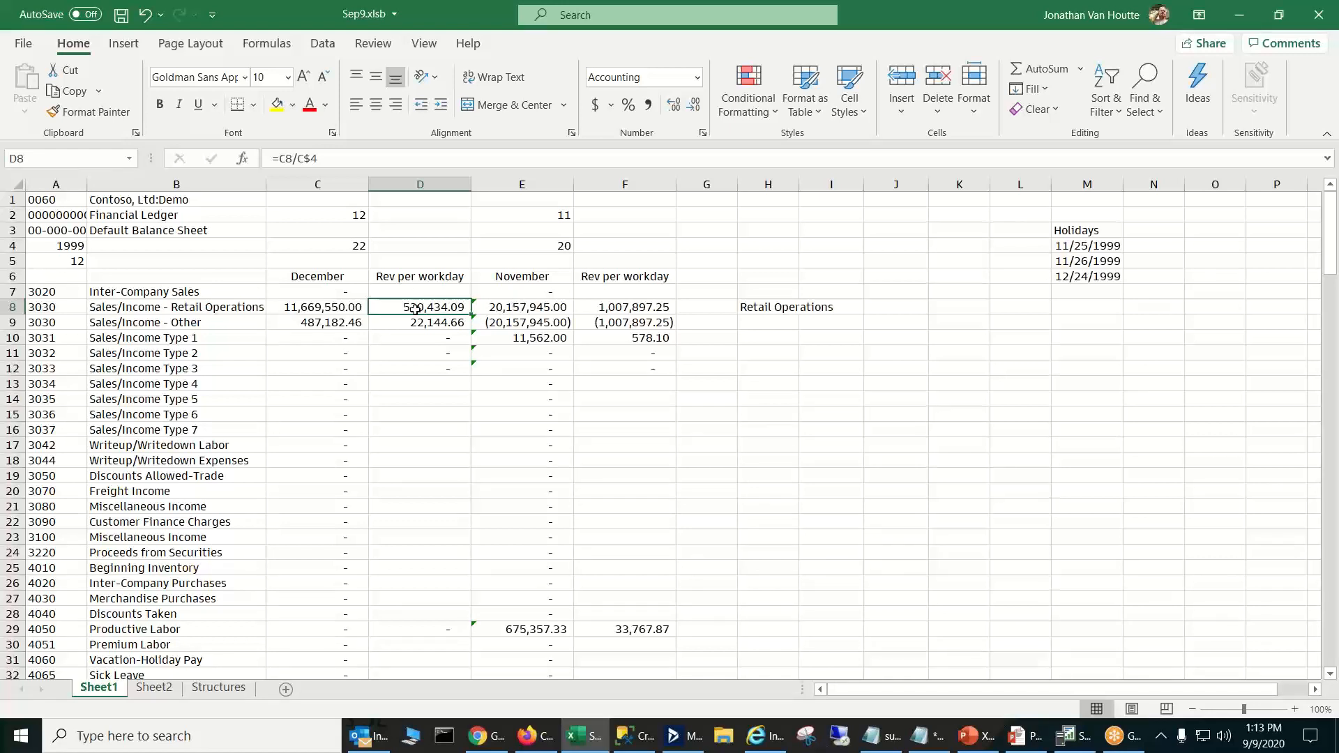
pyautogui.click(349, 308)
pyautogui.click(342, 323)
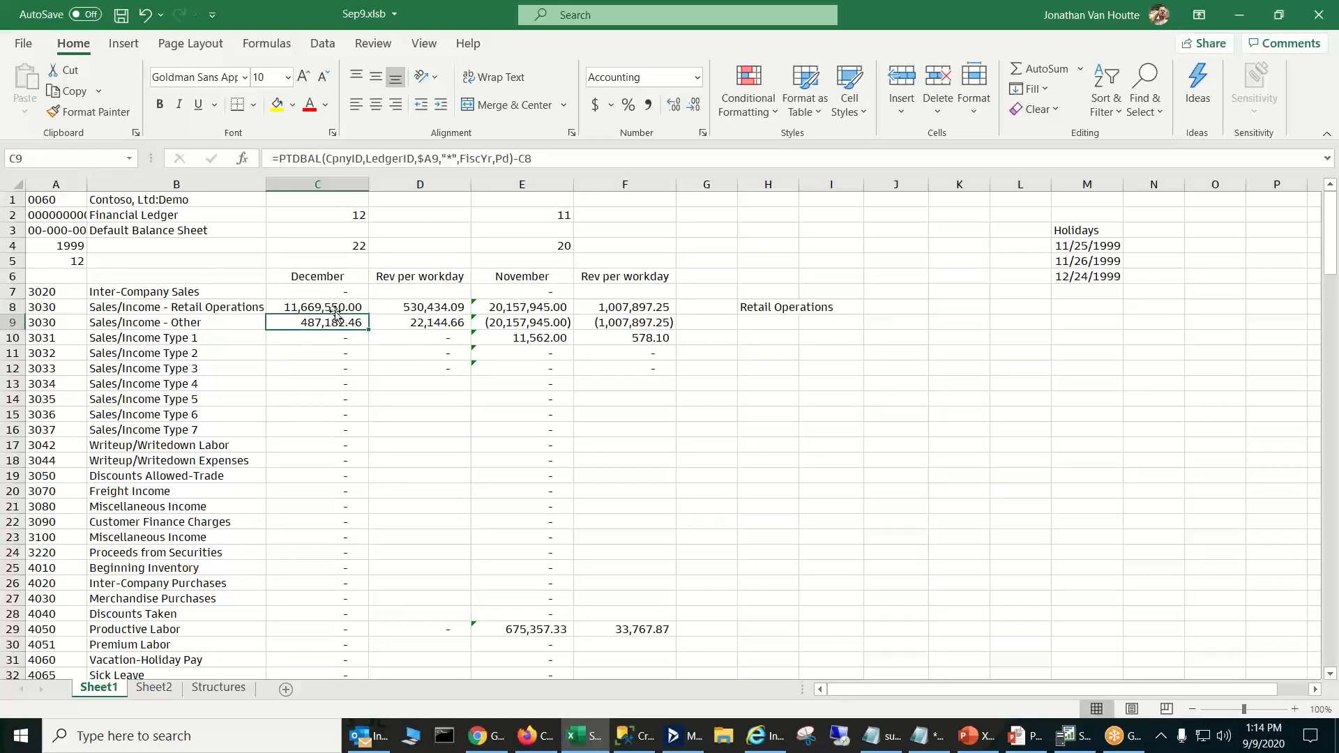
# - Copy the December formulas in C8:C9 to the November cells E8:E9
pyautogui.moveTo(336, 307); pyautogui.dragTo(336, 317)
pyautogui.hotkey('ctrl', 'c')
pyautogui.click(539, 306)
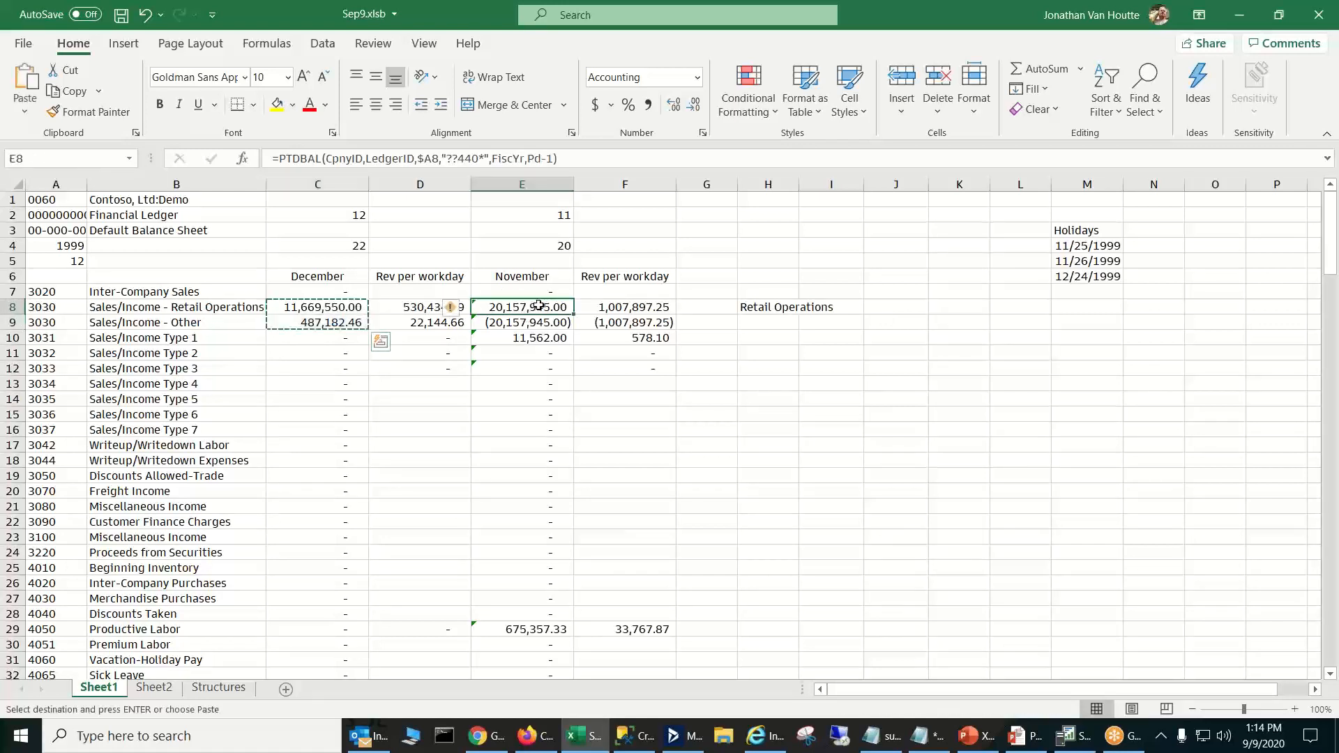
pyautogui.hotkey('ctrl', 'v')
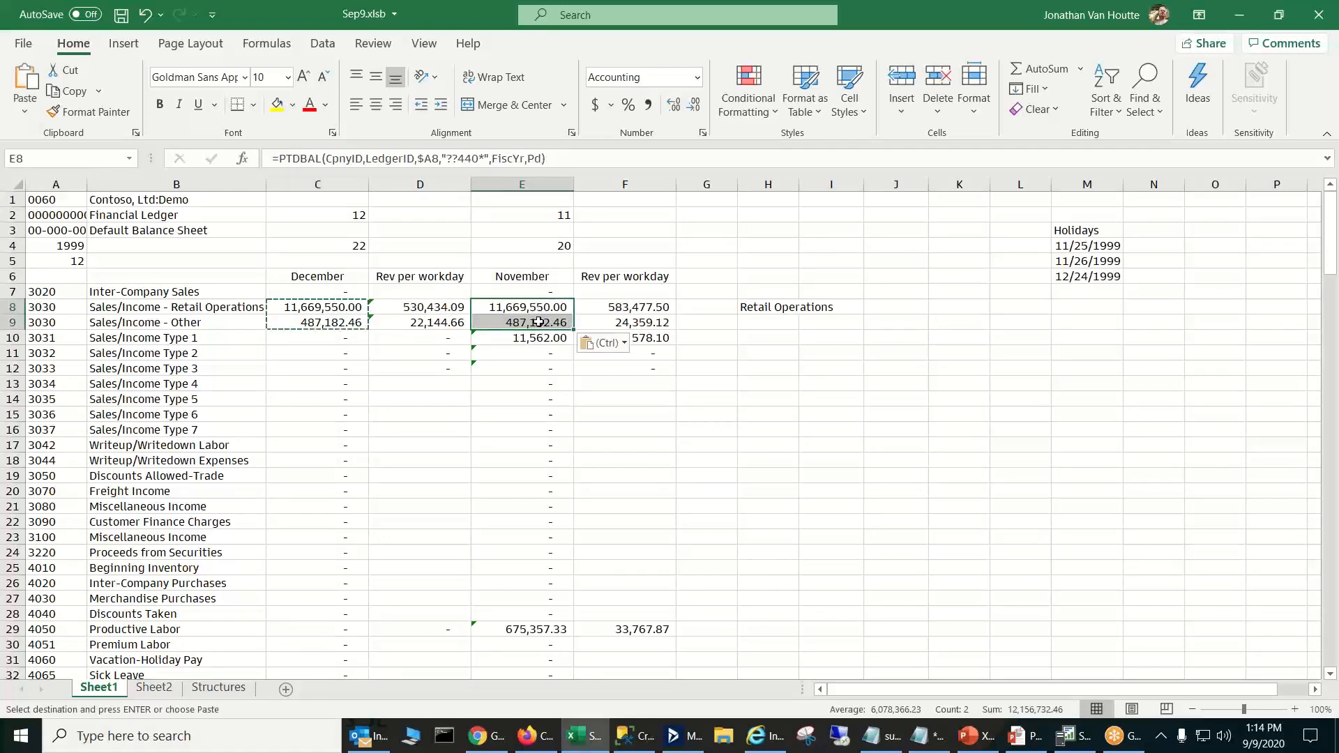
pyautogui.press('Escape')
# - Compare the copied November formulas in E8:E9 with C9, and check the November headings and the per-workday formula in F9
pyautogui.click(520, 306)
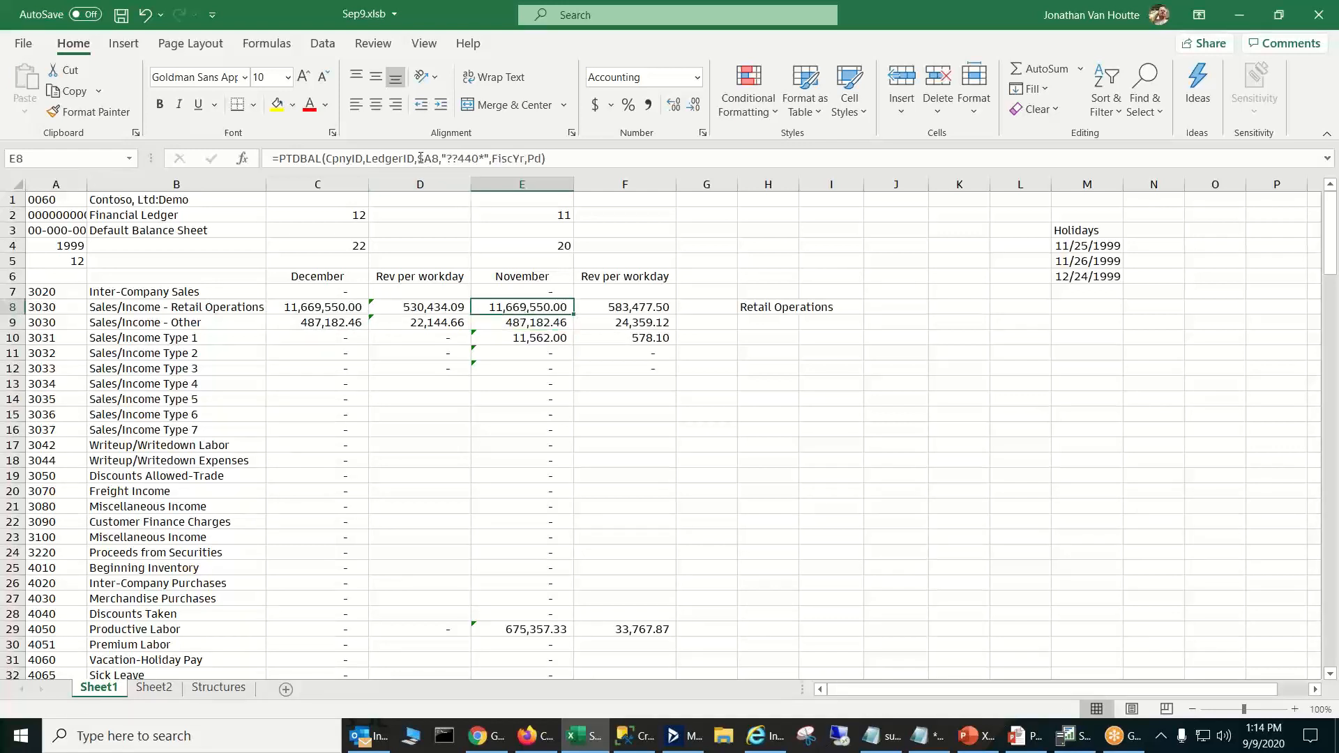
pyautogui.click(546, 319)
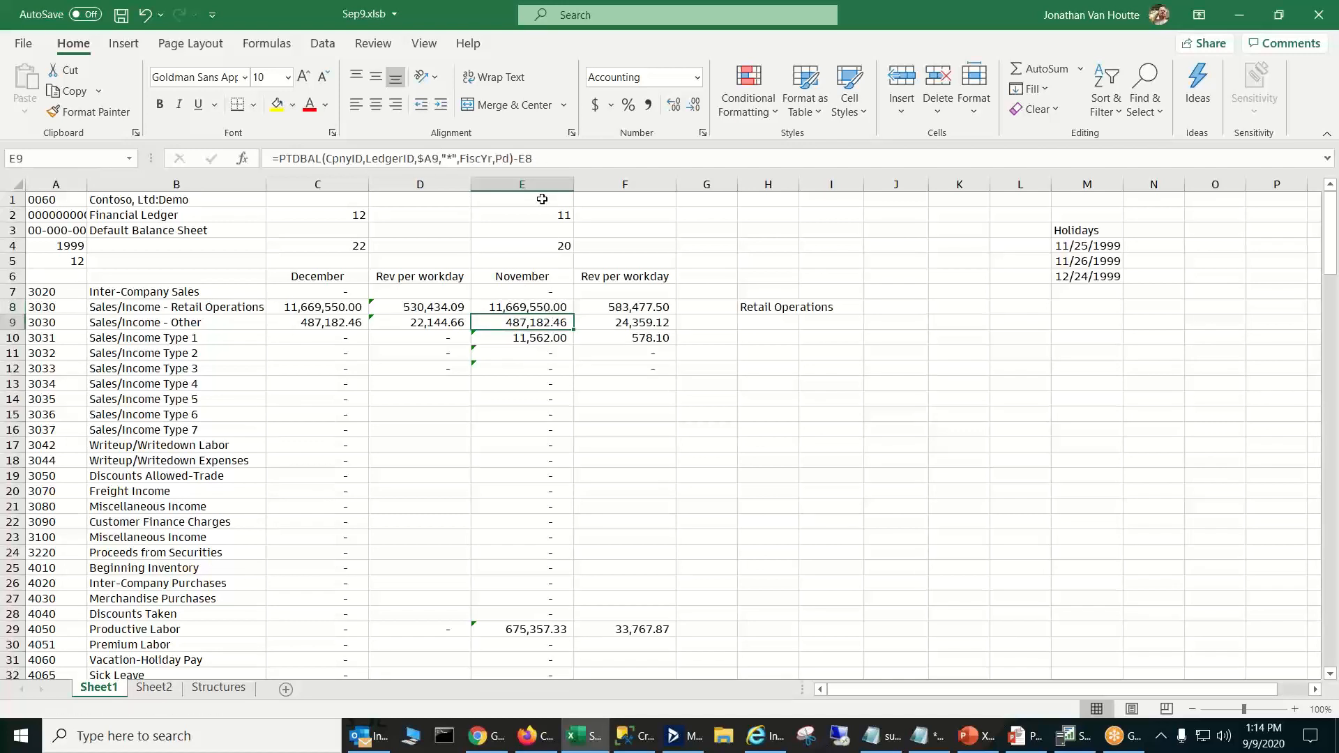
pyautogui.click(342, 318)
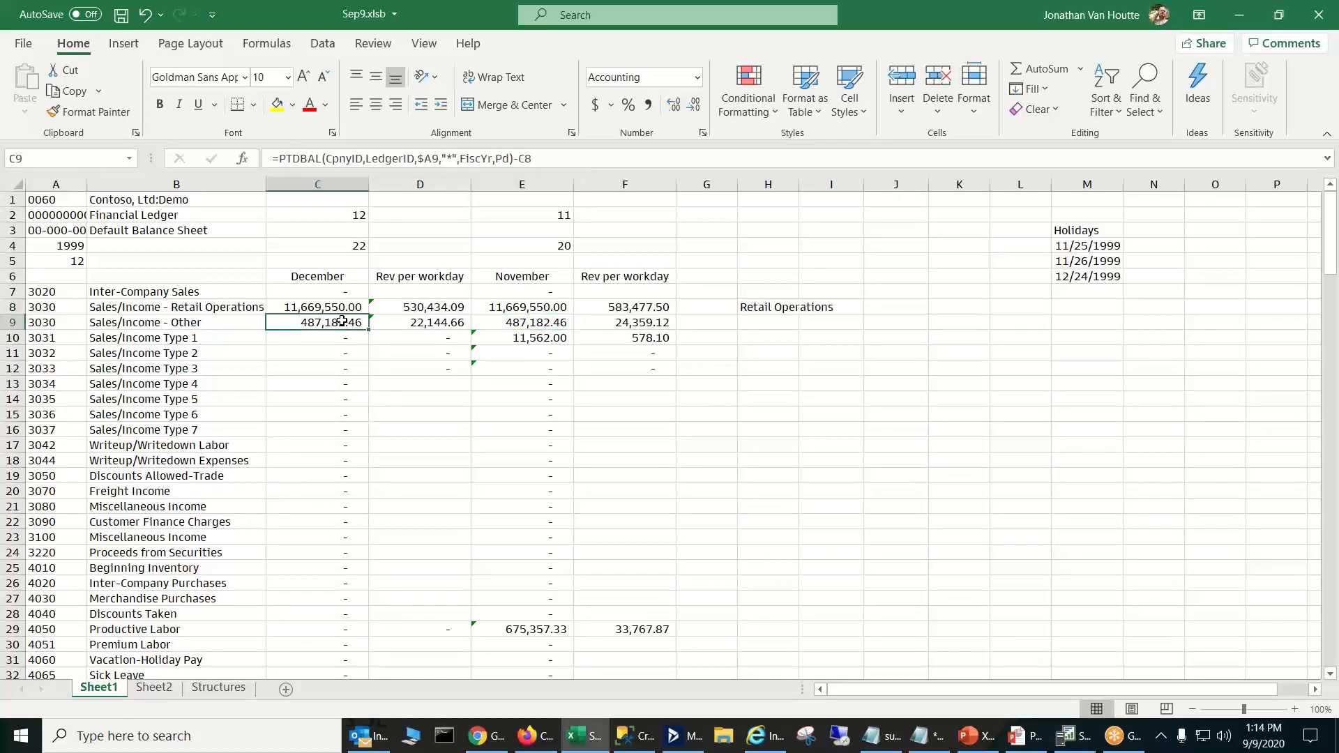
pyautogui.click(534, 325)
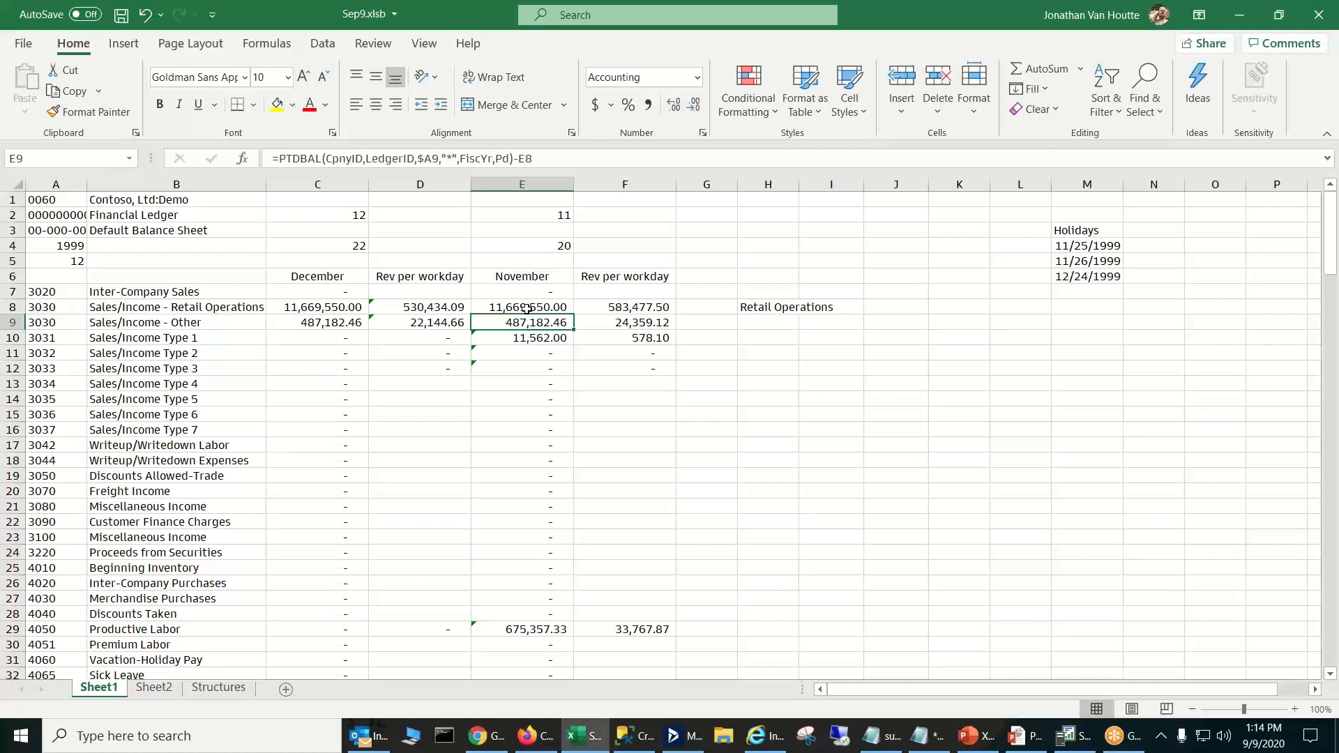
pyautogui.click(342, 323)
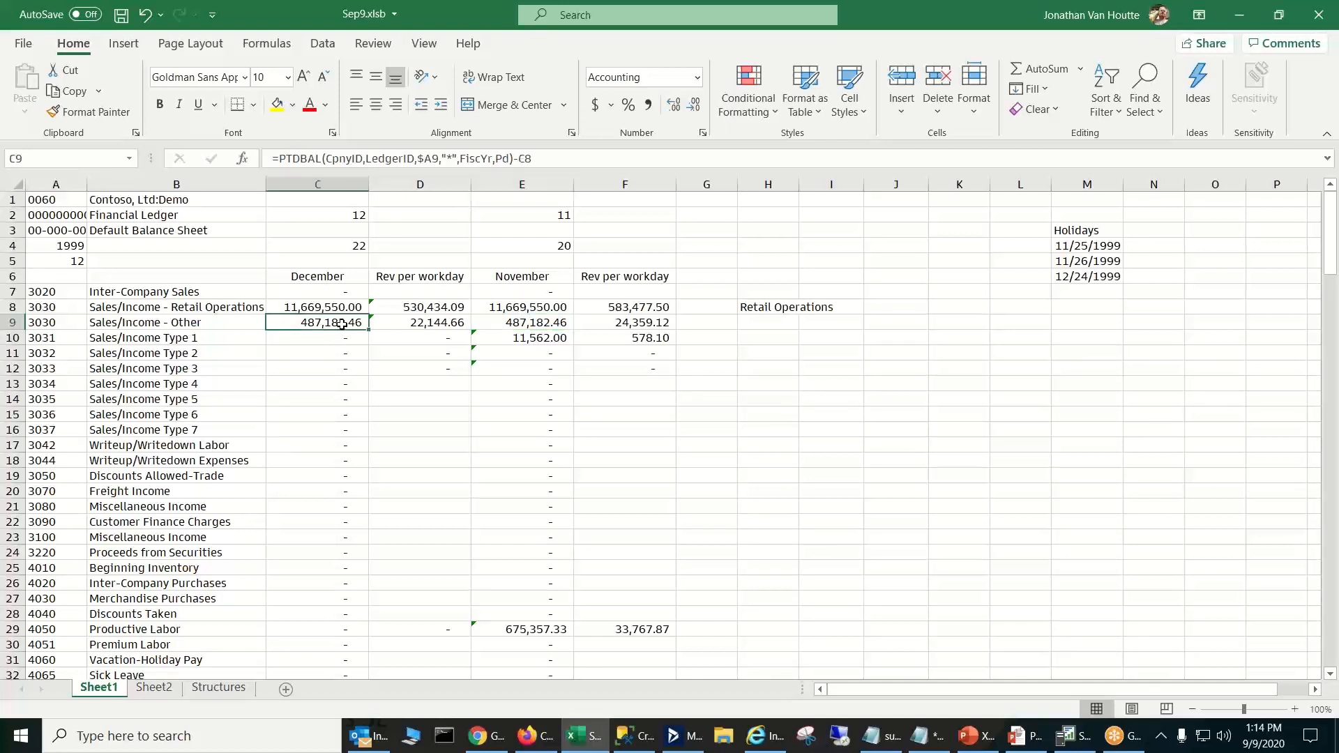
pyautogui.click(560, 325)
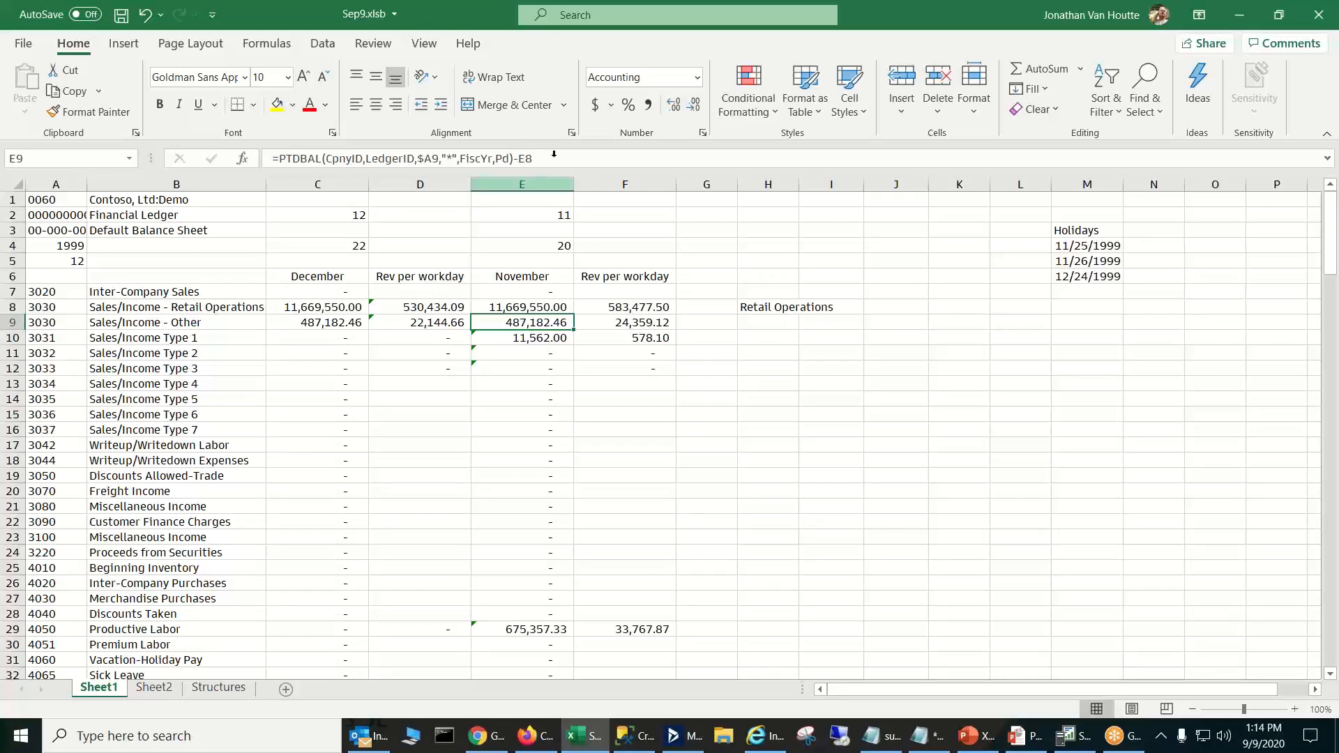
pyautogui.click(535, 275)
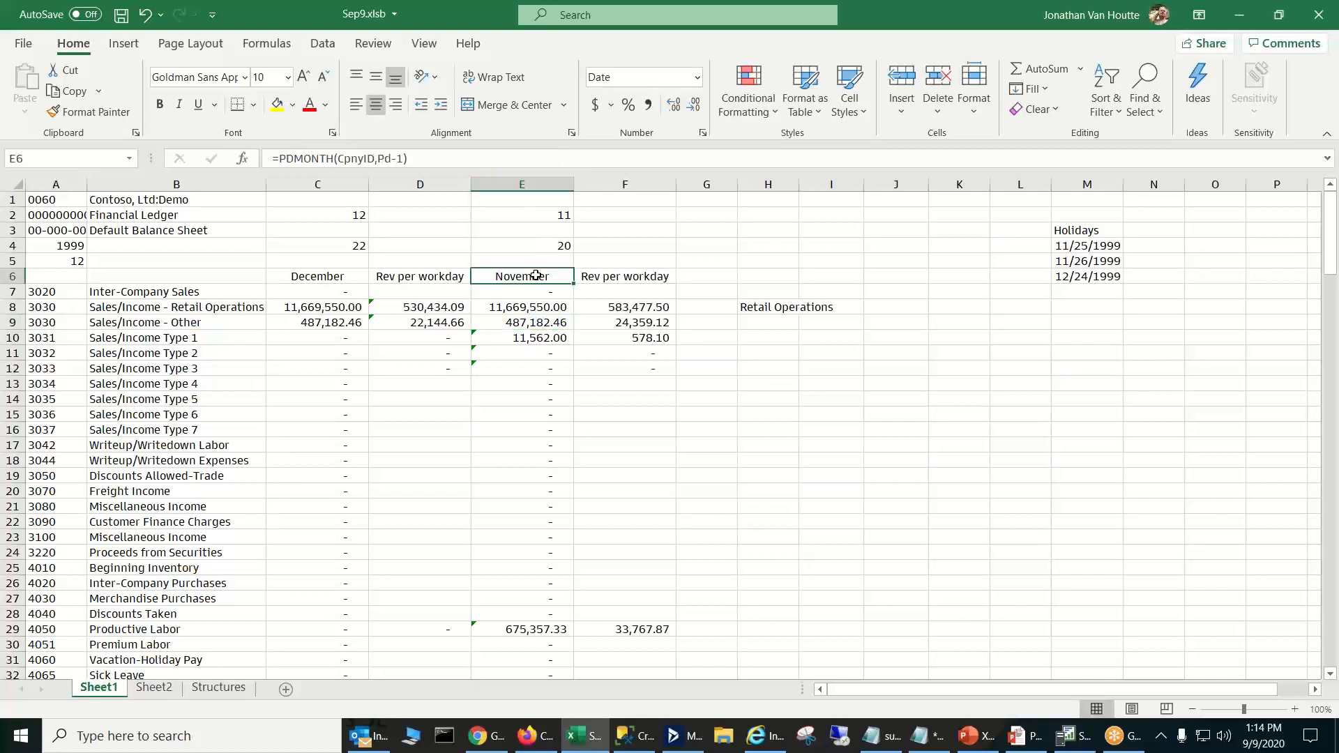
pyautogui.click(601, 274)
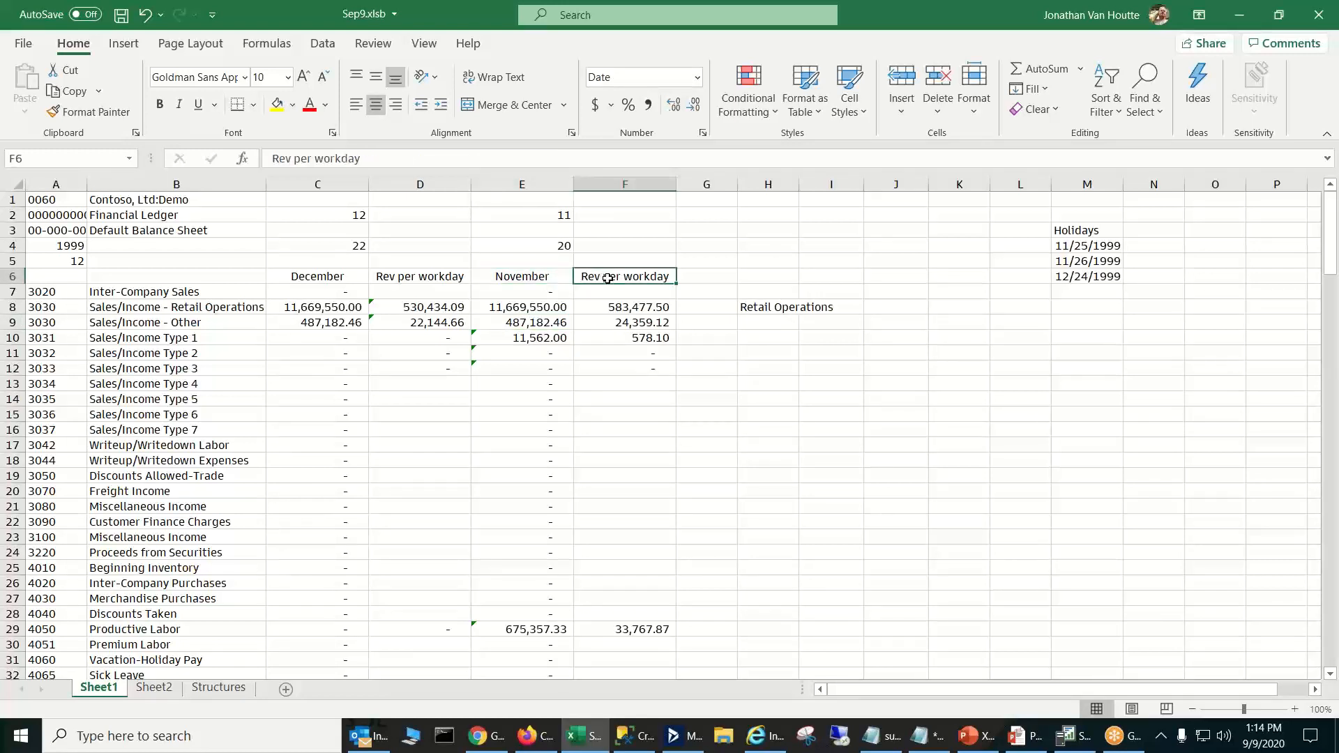
pyautogui.click(668, 327)
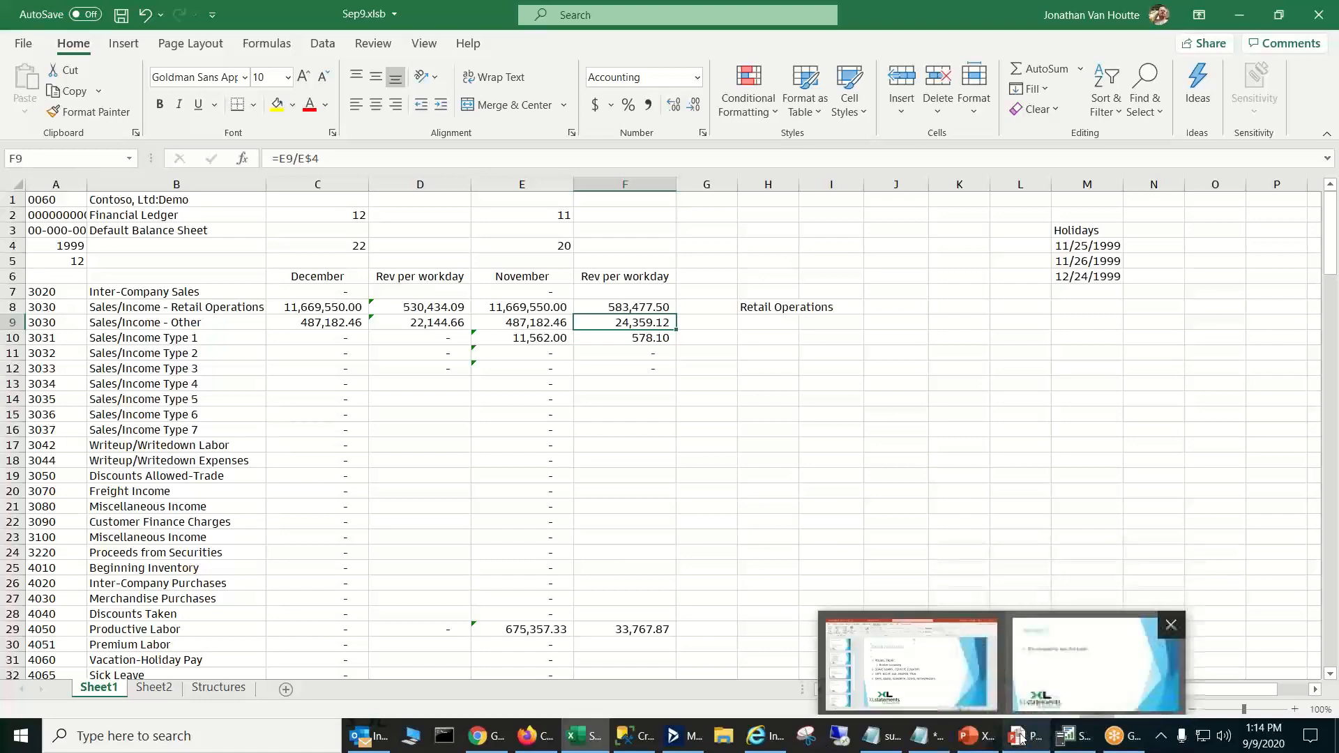
# - Show the Excel Functions slide in the PowerPoint slide show, and return to Sheet2 of the Excel workbook
pyautogui.click(1046, 697)
pyautogui.press('Right')
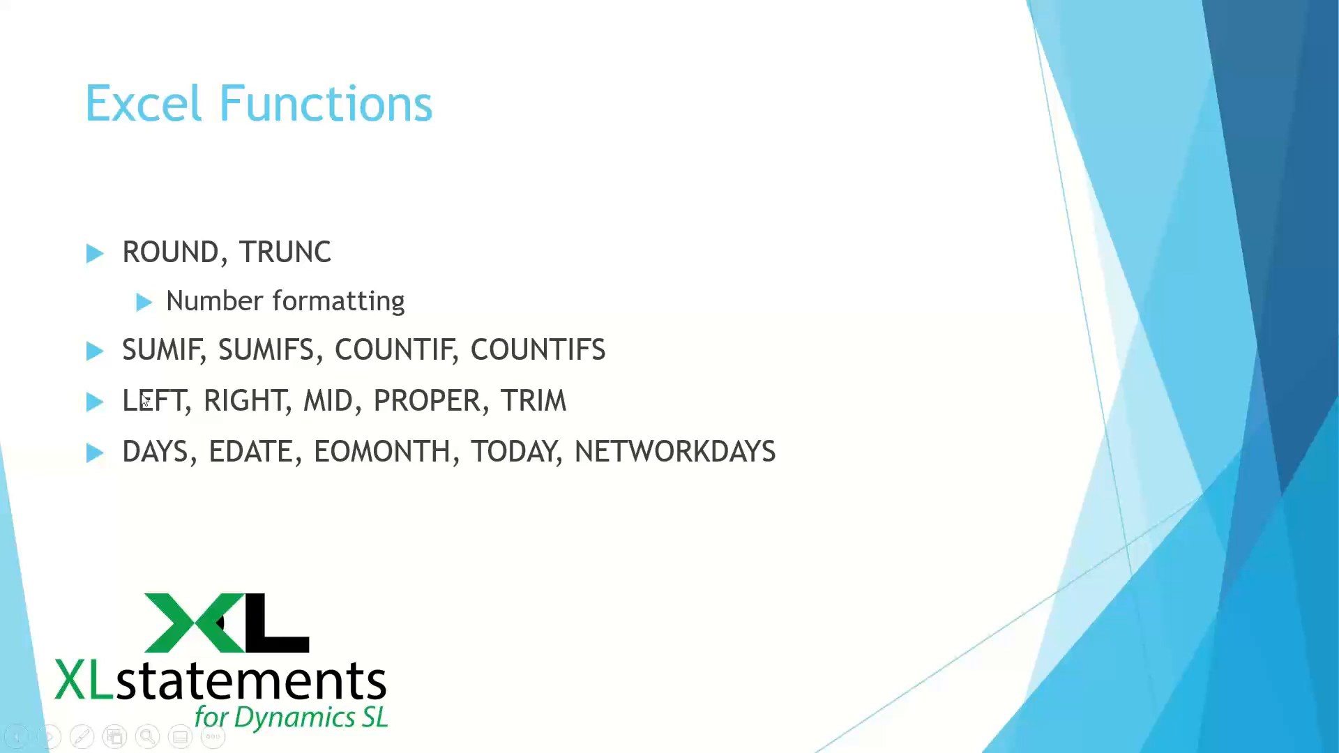
pyautogui.press('super')
pyautogui.click(593, 739)
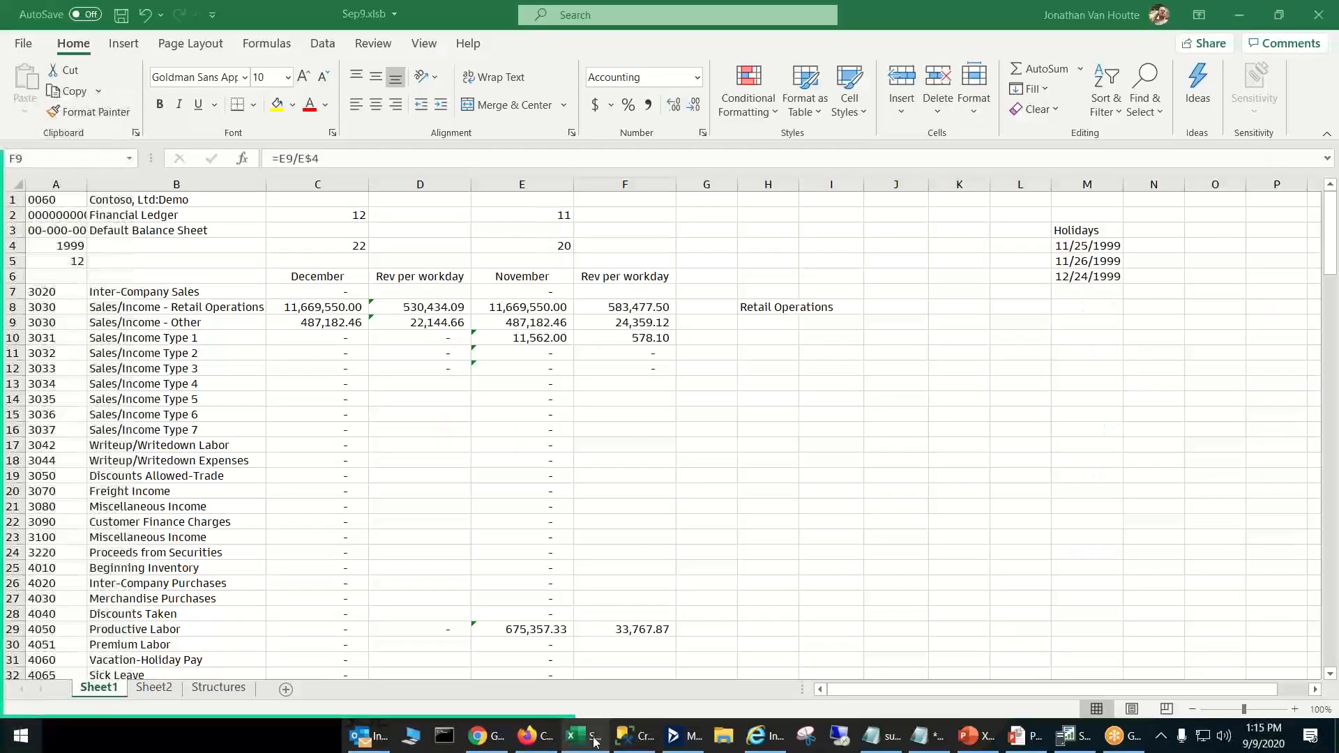
pyautogui.click(155, 688)
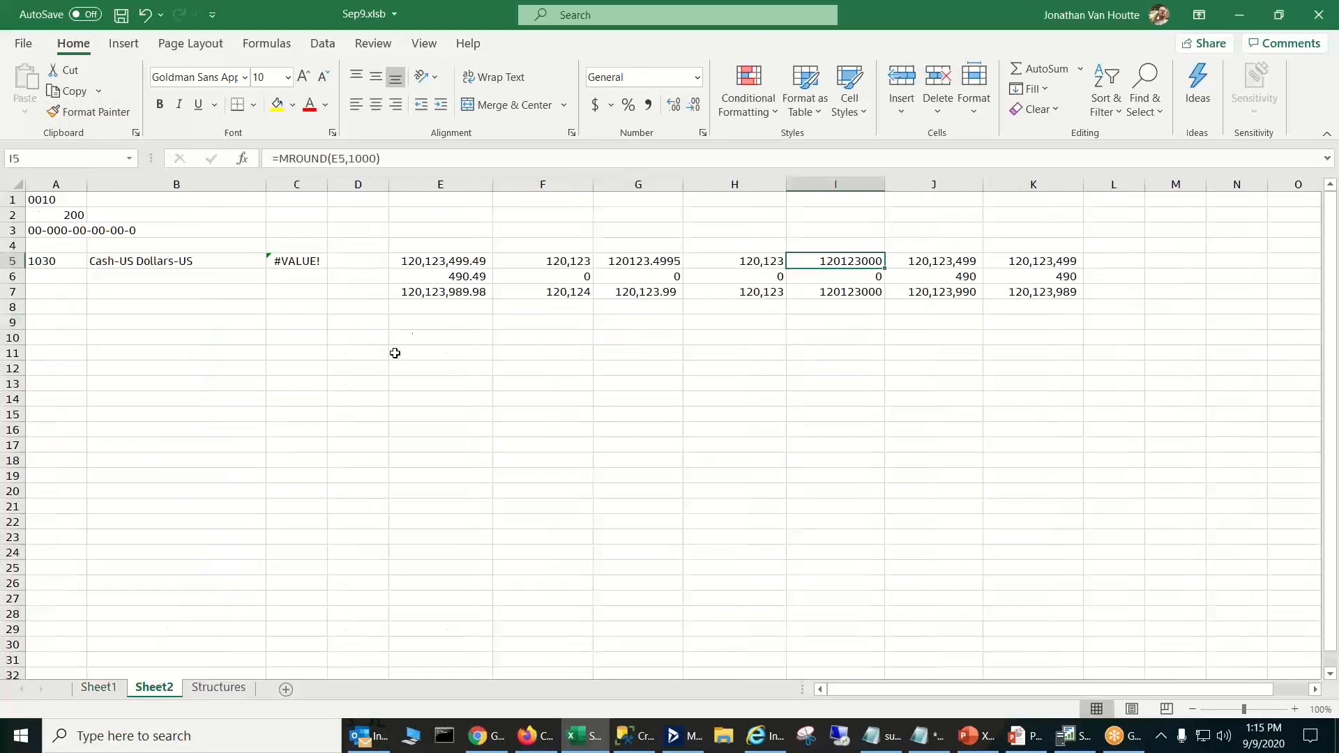
# - Examine the two amounts in E5:E6 and the SUM formula in E7
pyautogui.click(481, 267)
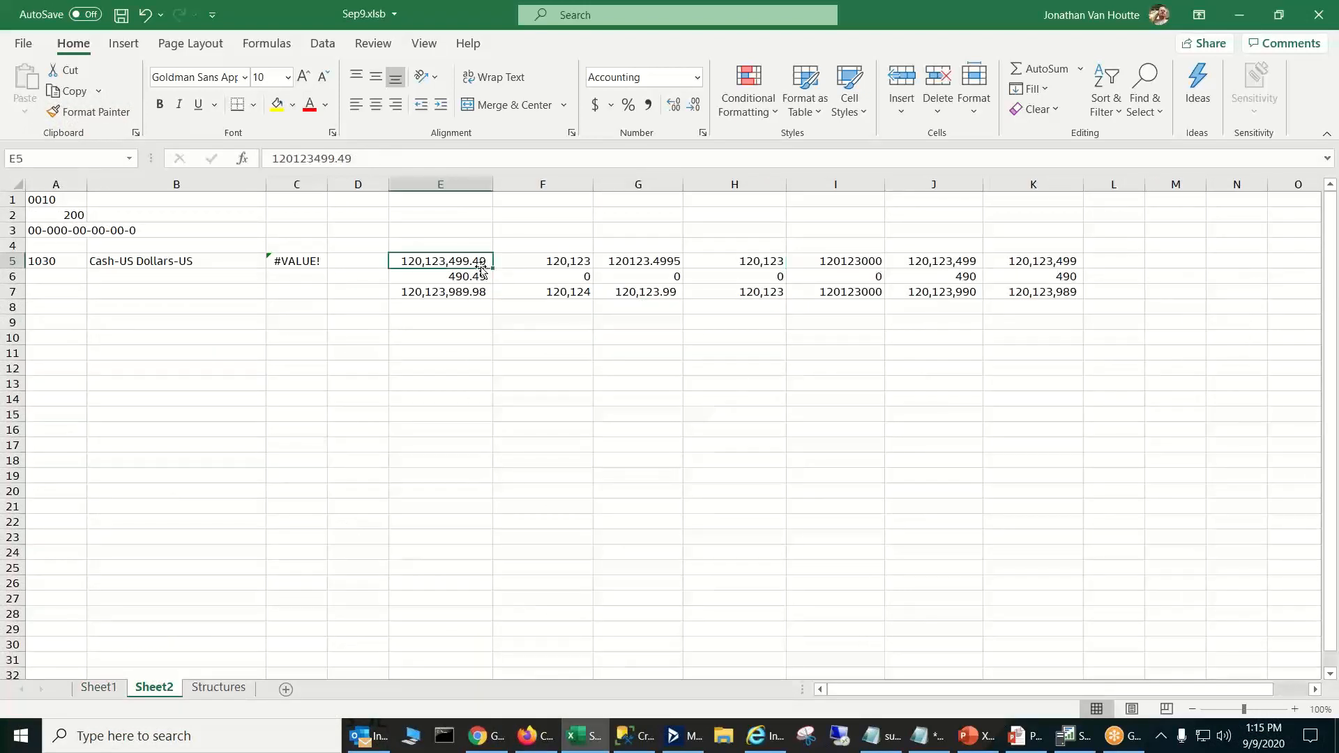
pyautogui.press('Down')
pyautogui.press('Down')
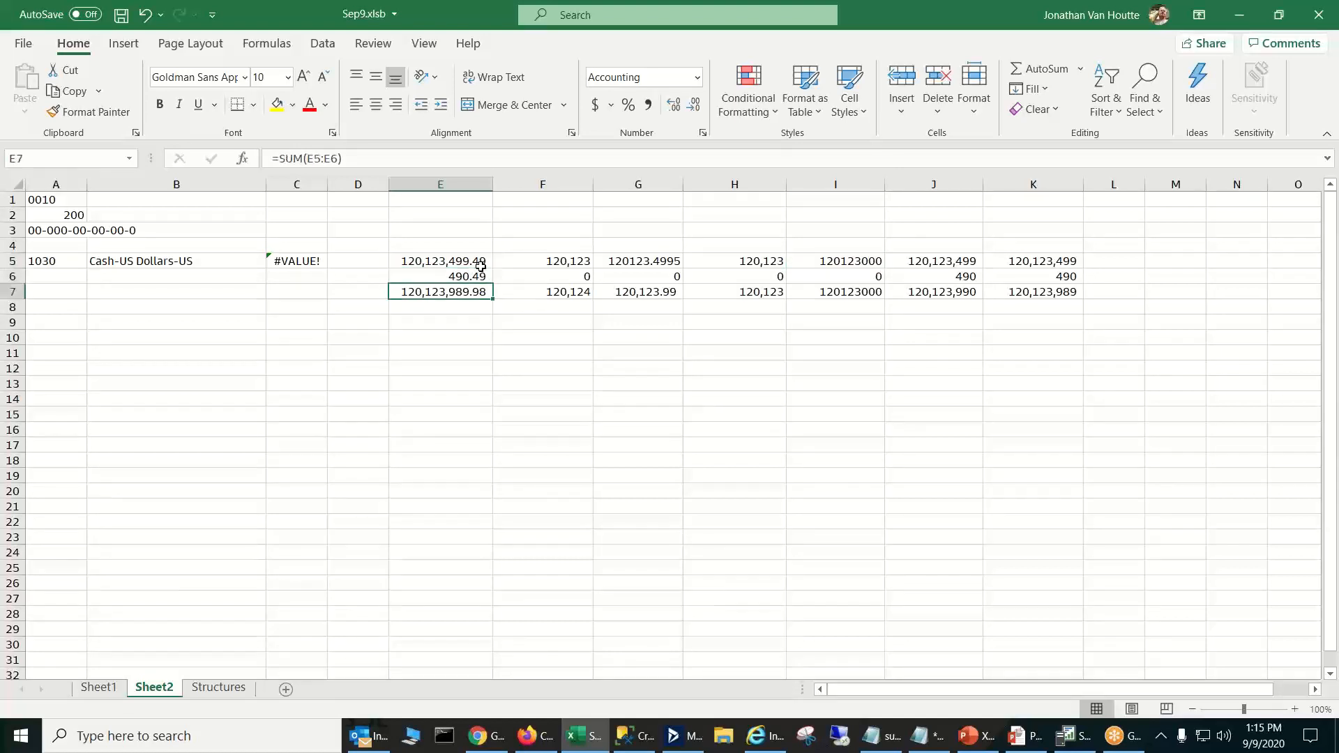
pyautogui.press('Up')
pyautogui.press('Up')
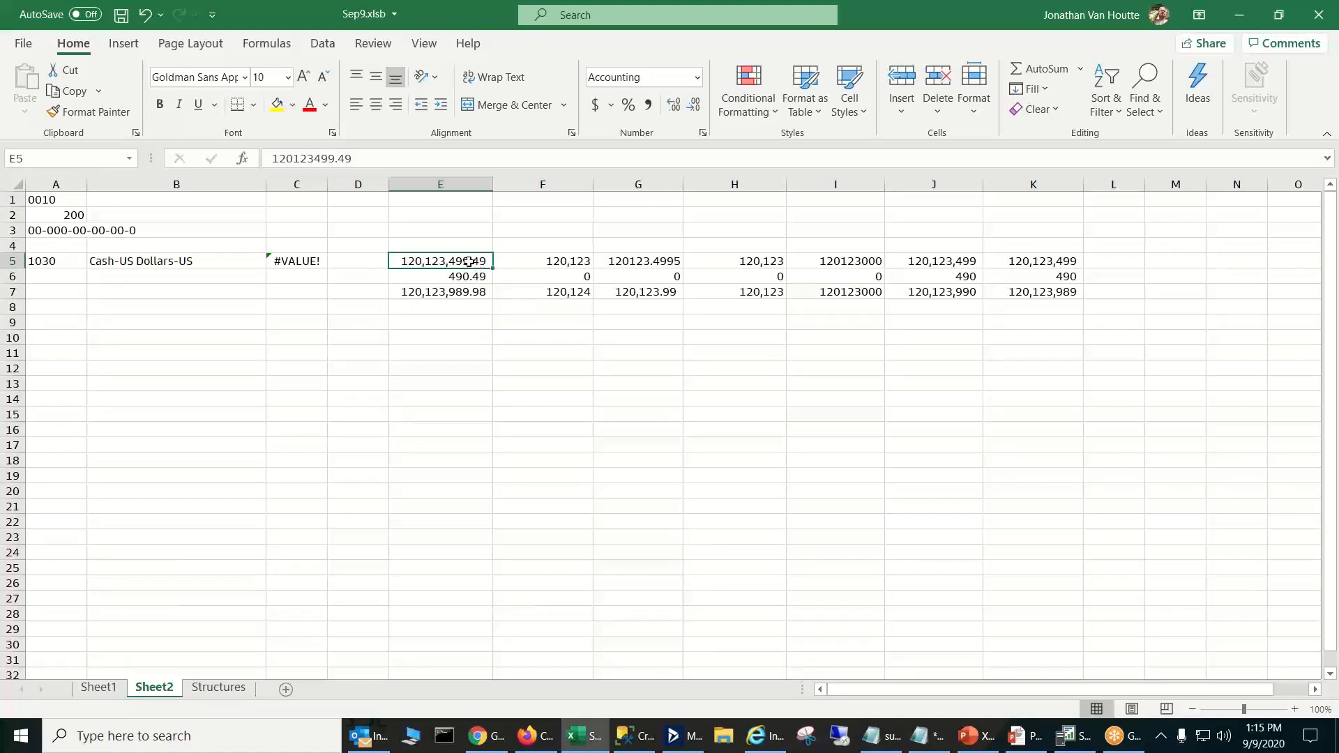
pyautogui.click(467, 276)
pyautogui.click(472, 262)
pyautogui.click(468, 281)
pyautogui.moveTo(468, 273); pyautogui.dragTo(470, 262)
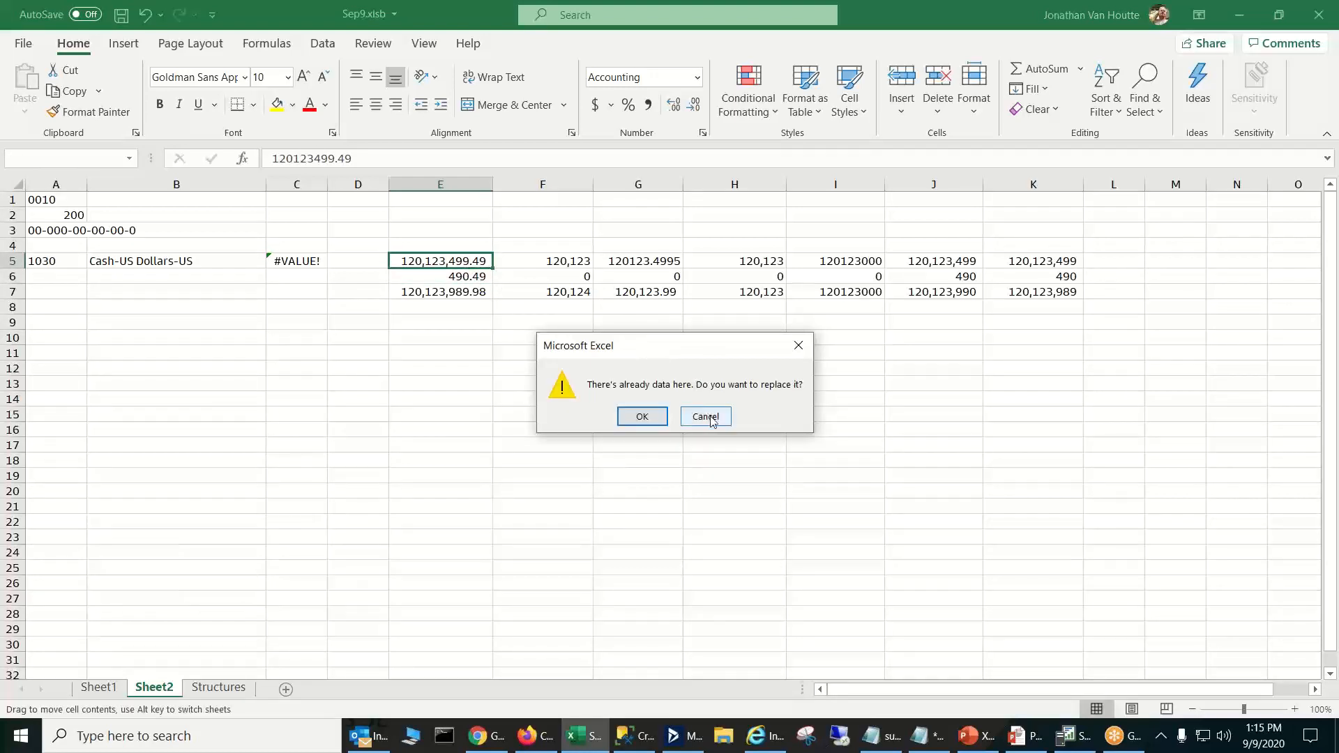
pyautogui.click(710, 418)
pyautogui.click(478, 262)
pyautogui.click(473, 276)
pyautogui.click(470, 290)
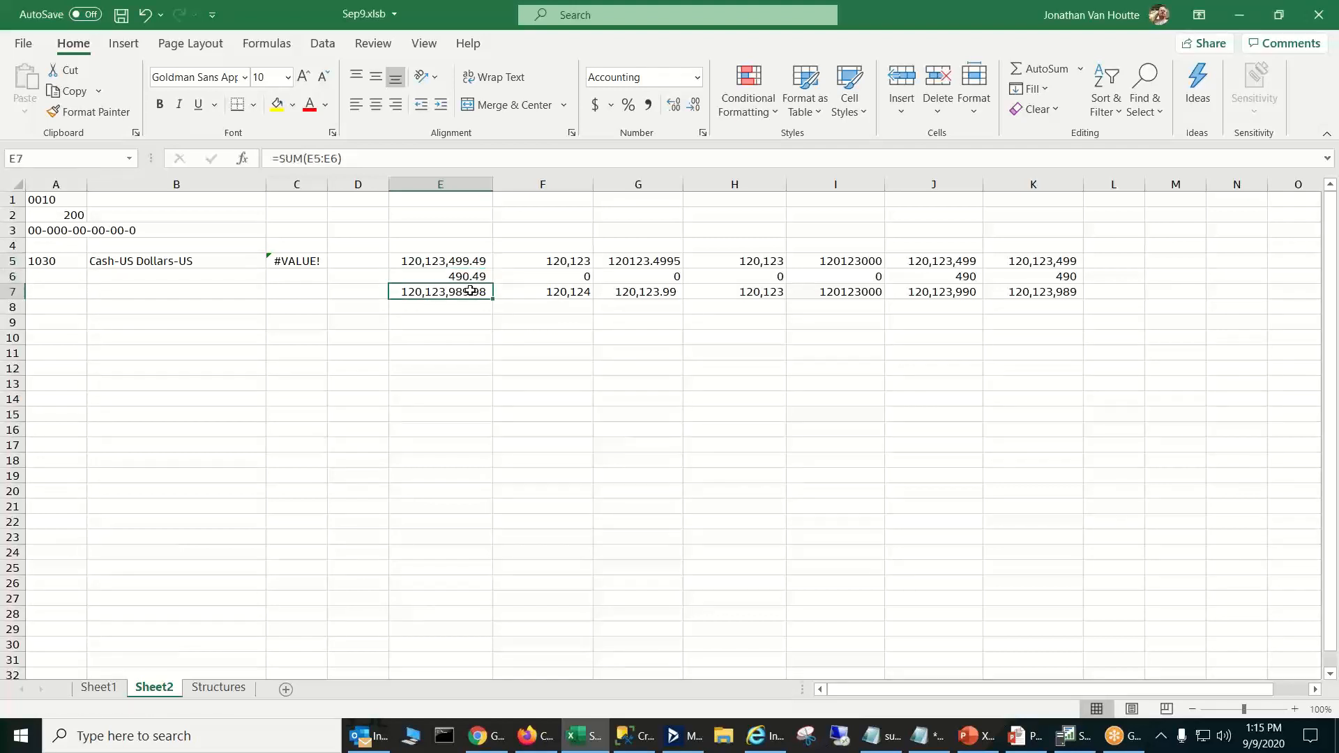
# - Compare the custom-formatted reference in F5 with the source amount in E5 and the total in E7
pyautogui.click(573, 258)
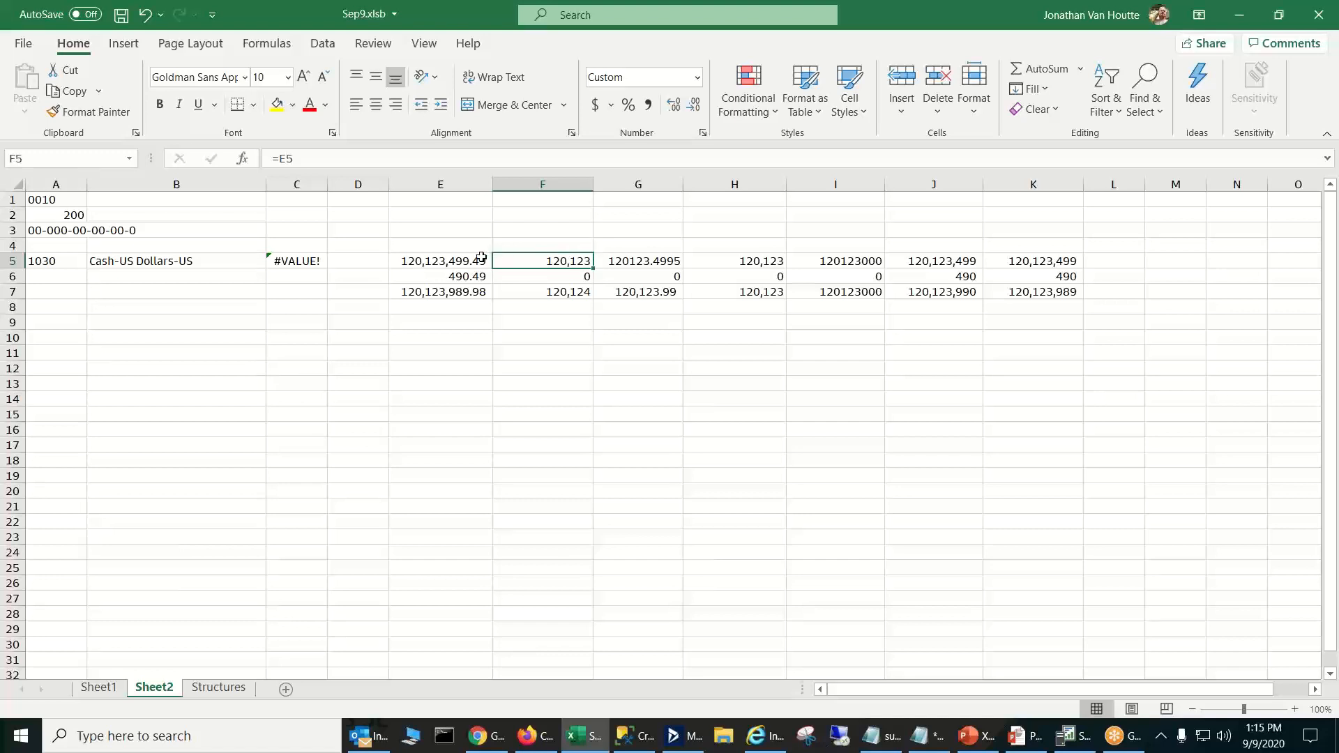
pyautogui.click(432, 264)
pyautogui.click(432, 292)
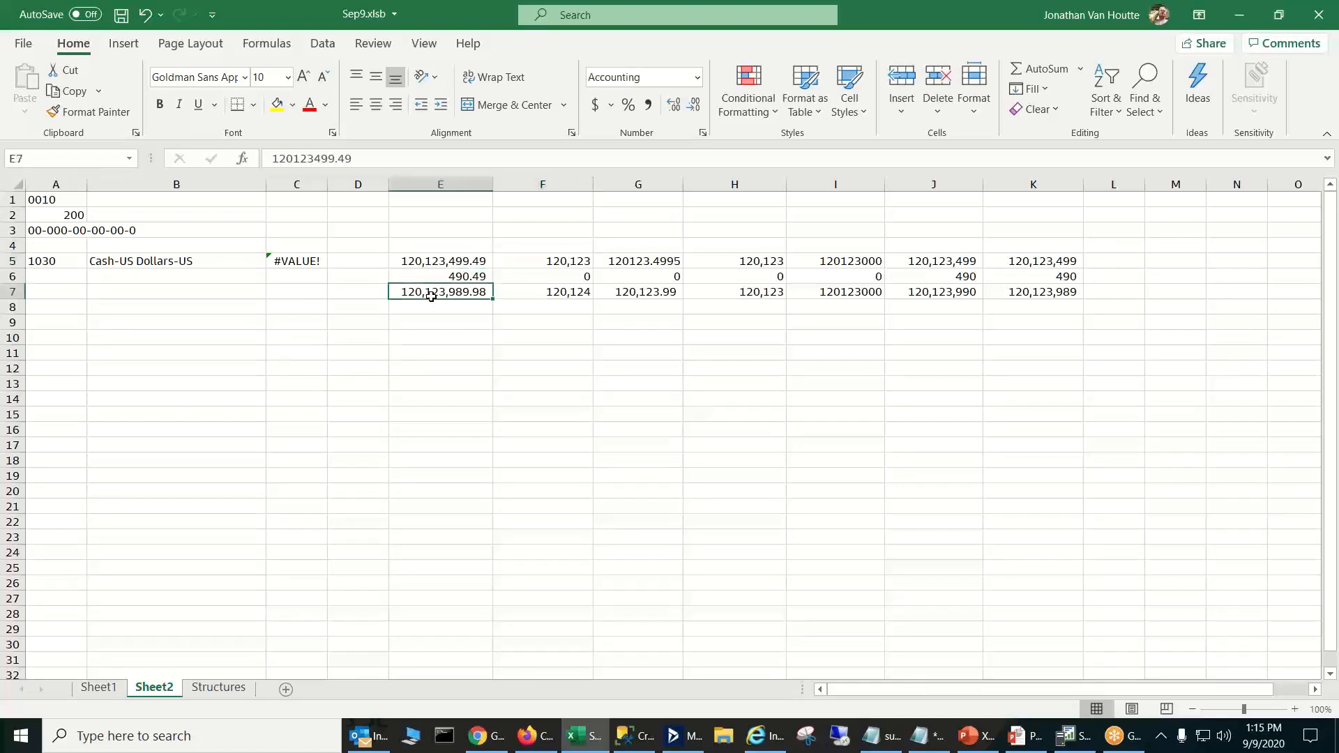
pyautogui.click(548, 260)
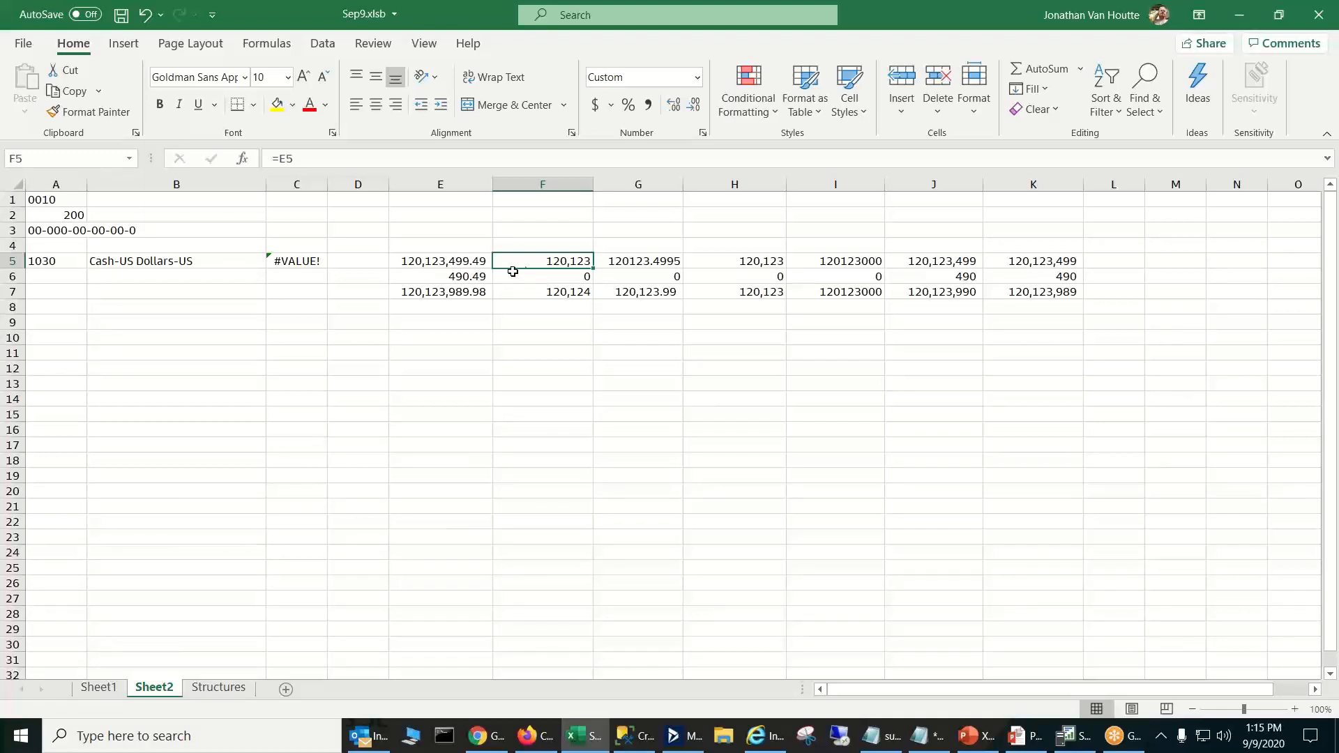
# - Apply the custom number format #,##0,, to F5 so the amount shows in millions
pyautogui.click(433, 265)
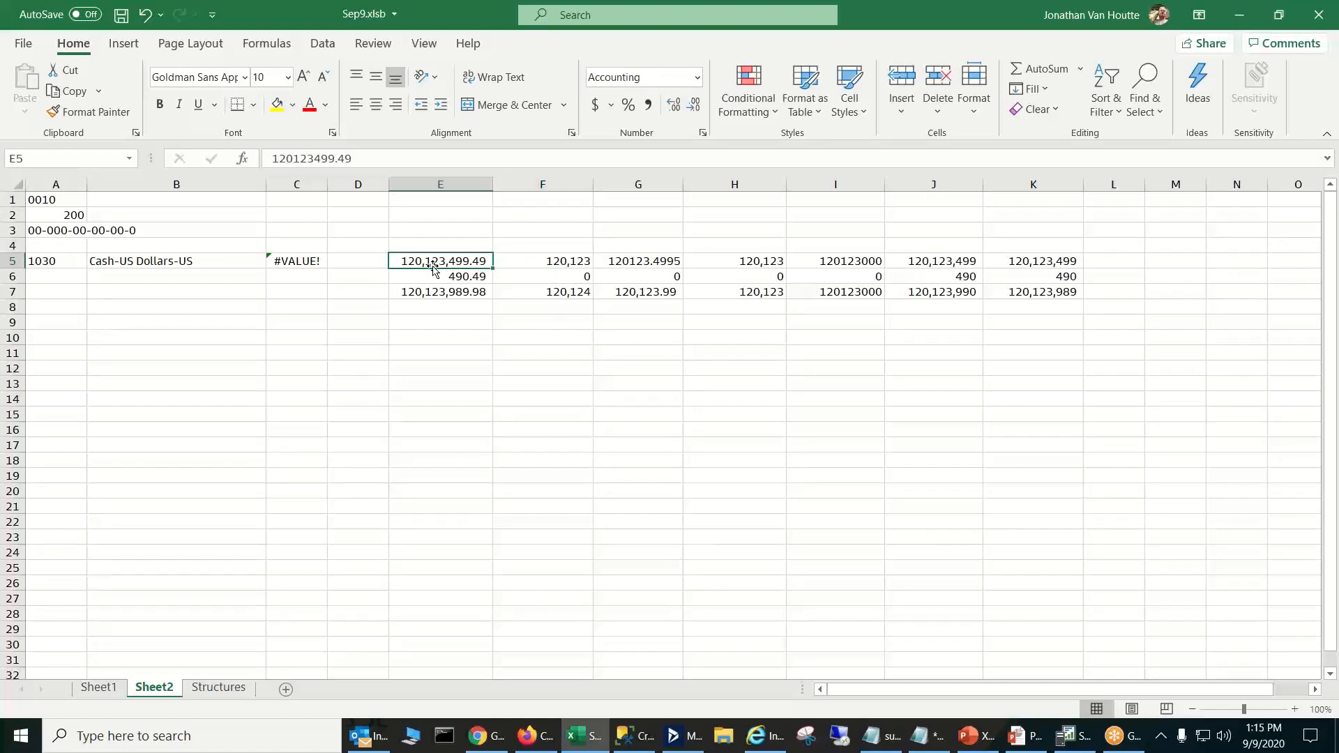
pyautogui.click(537, 259)
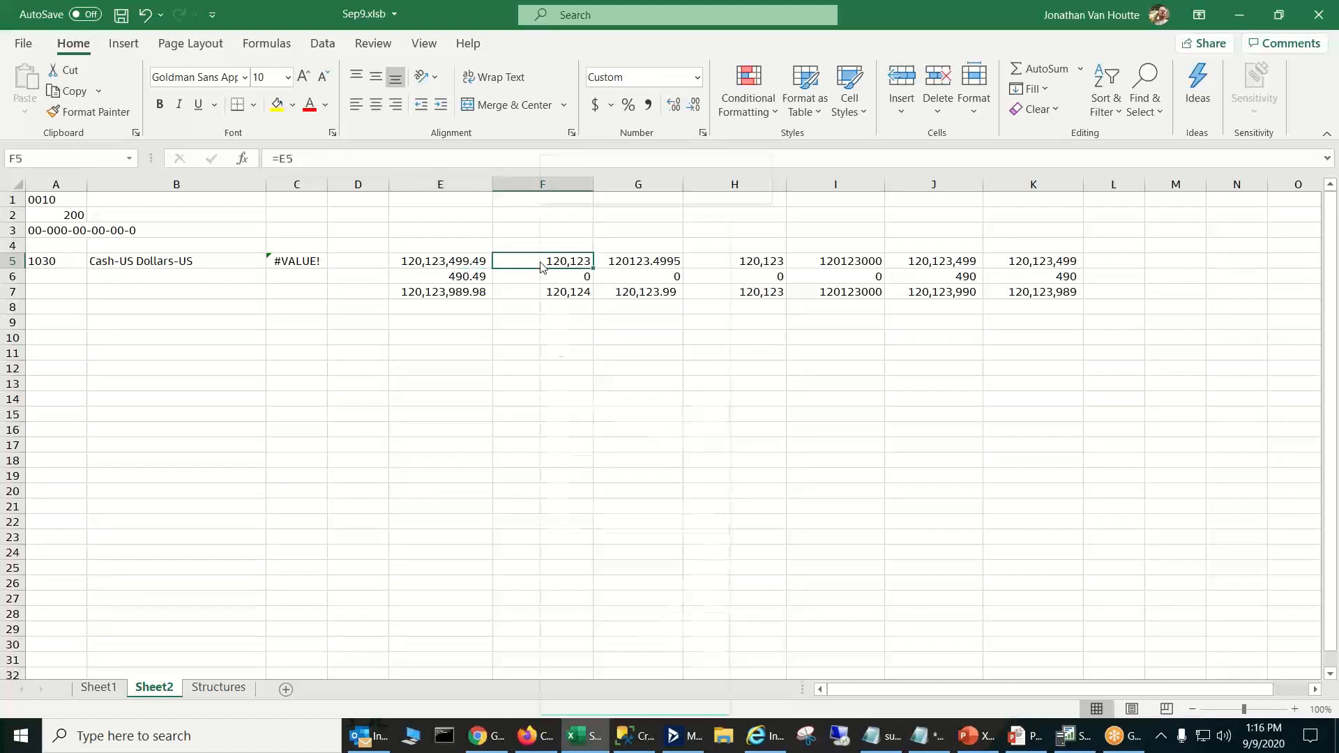
pyautogui.rightClick(540, 261)
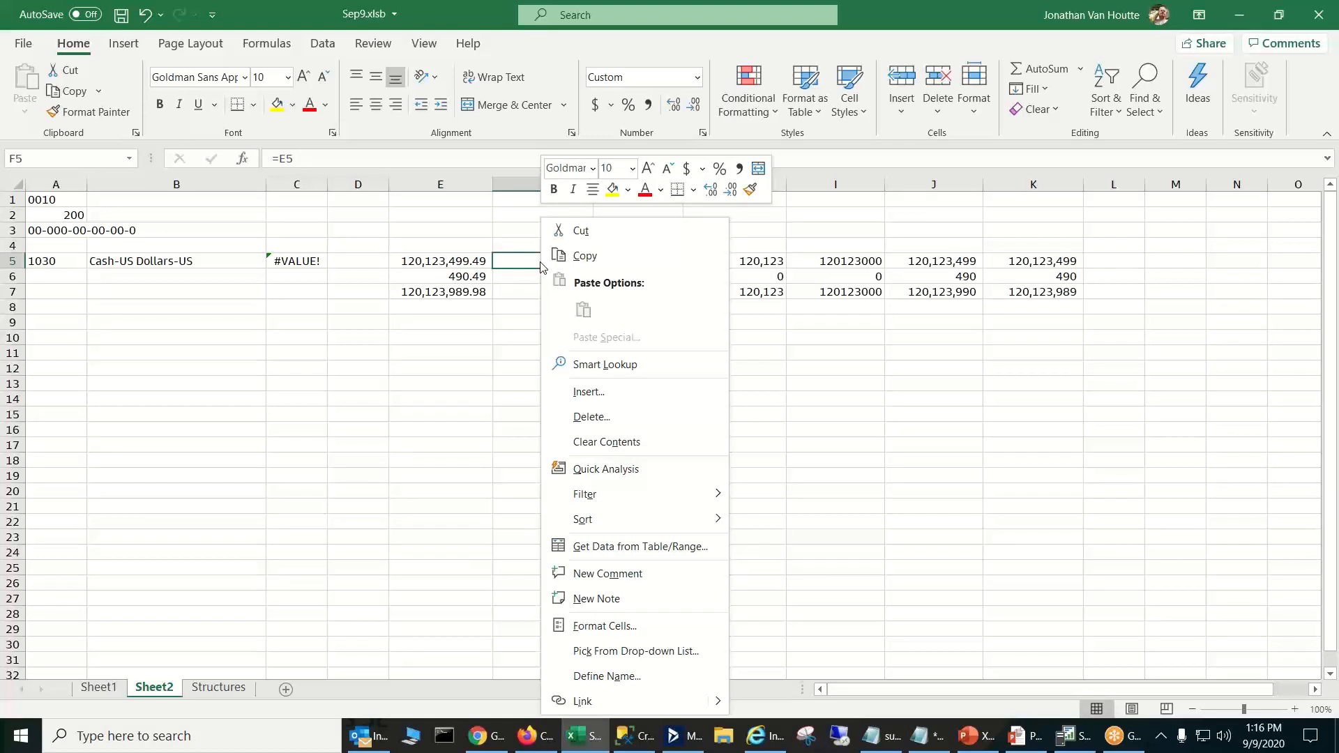
pyautogui.click(584, 624)
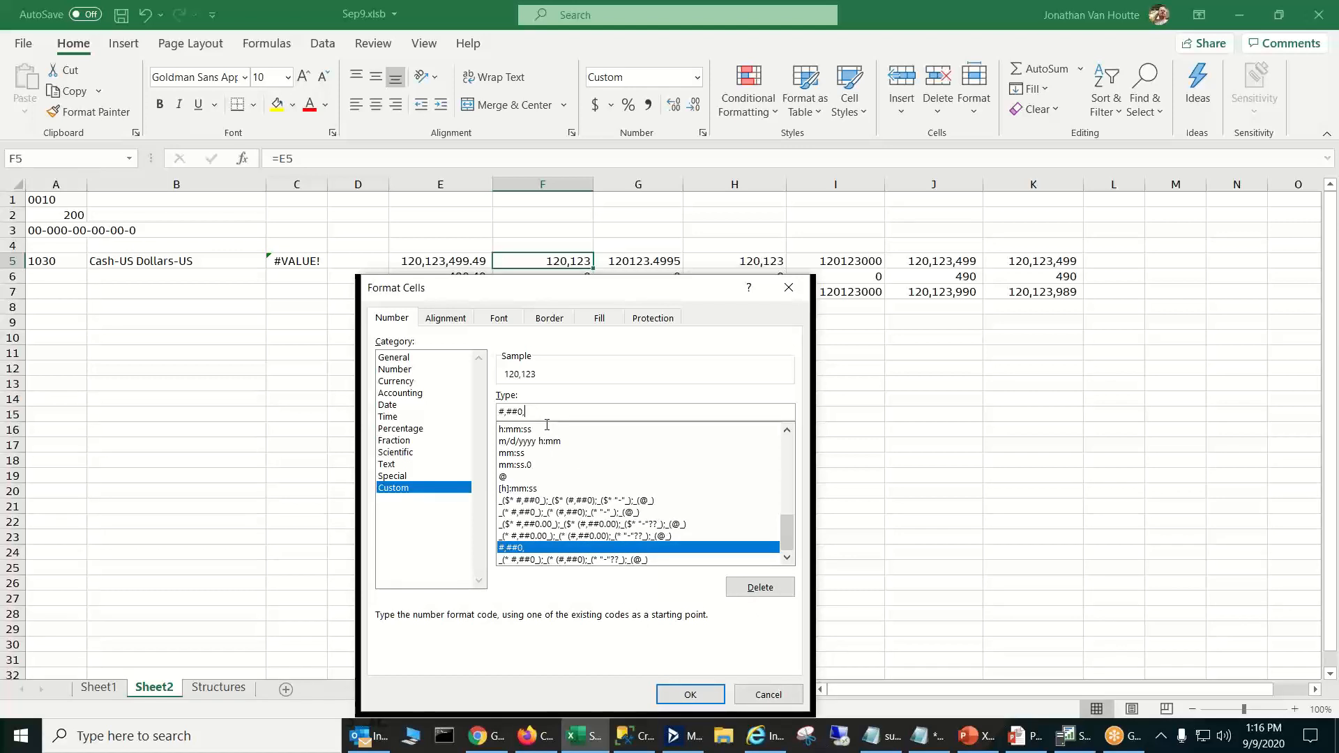
pyautogui.write(',')
pyautogui.press('Return')
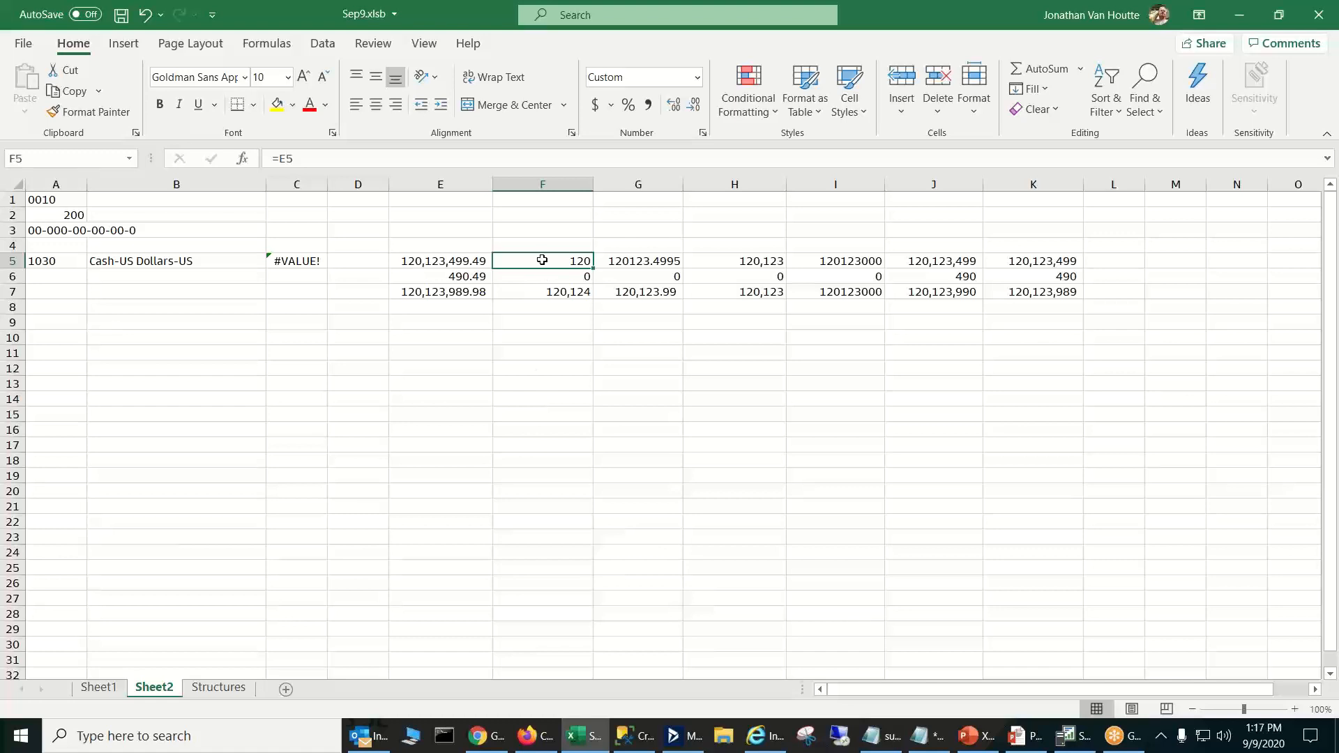
# - Fill F6 upward into F5 to restore the thousands number format
pyautogui.click(584, 278)
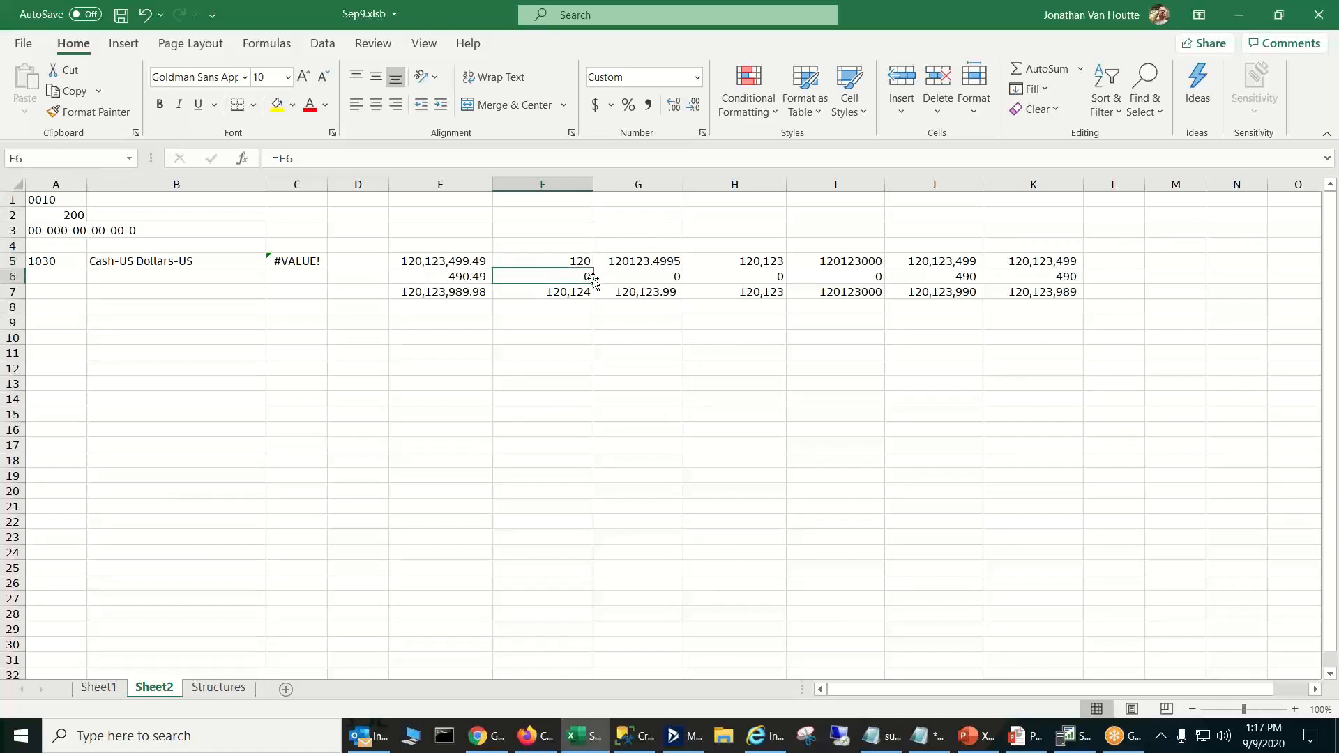
pyautogui.moveTo(593, 280); pyautogui.dragTo(584, 252)
pyautogui.click(583, 244)
# - Examine the references in F5:F6 and the SUM formula in F7
pyautogui.click(568, 260)
pyautogui.click(565, 277)
pyautogui.click(568, 260)
pyautogui.click(567, 272)
pyautogui.click(574, 291)
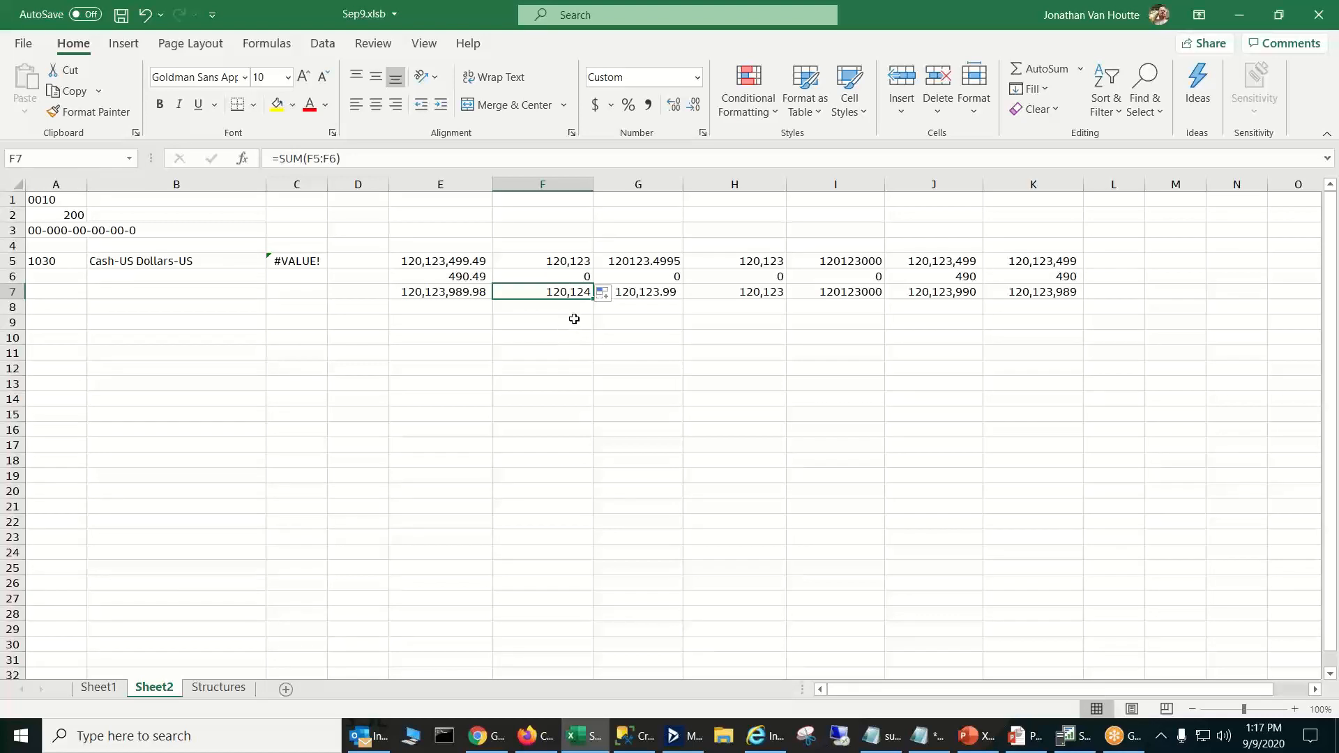
pyautogui.click(578, 264)
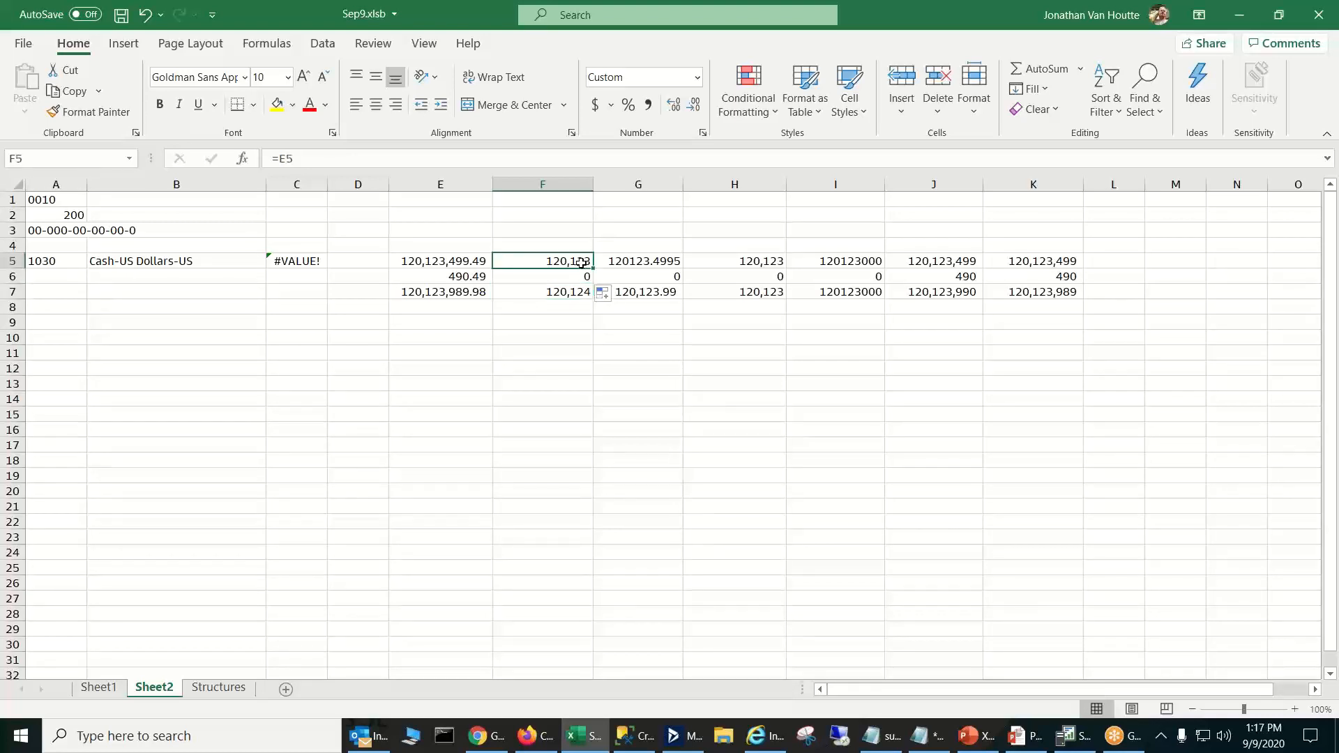
pyautogui.click(583, 274)
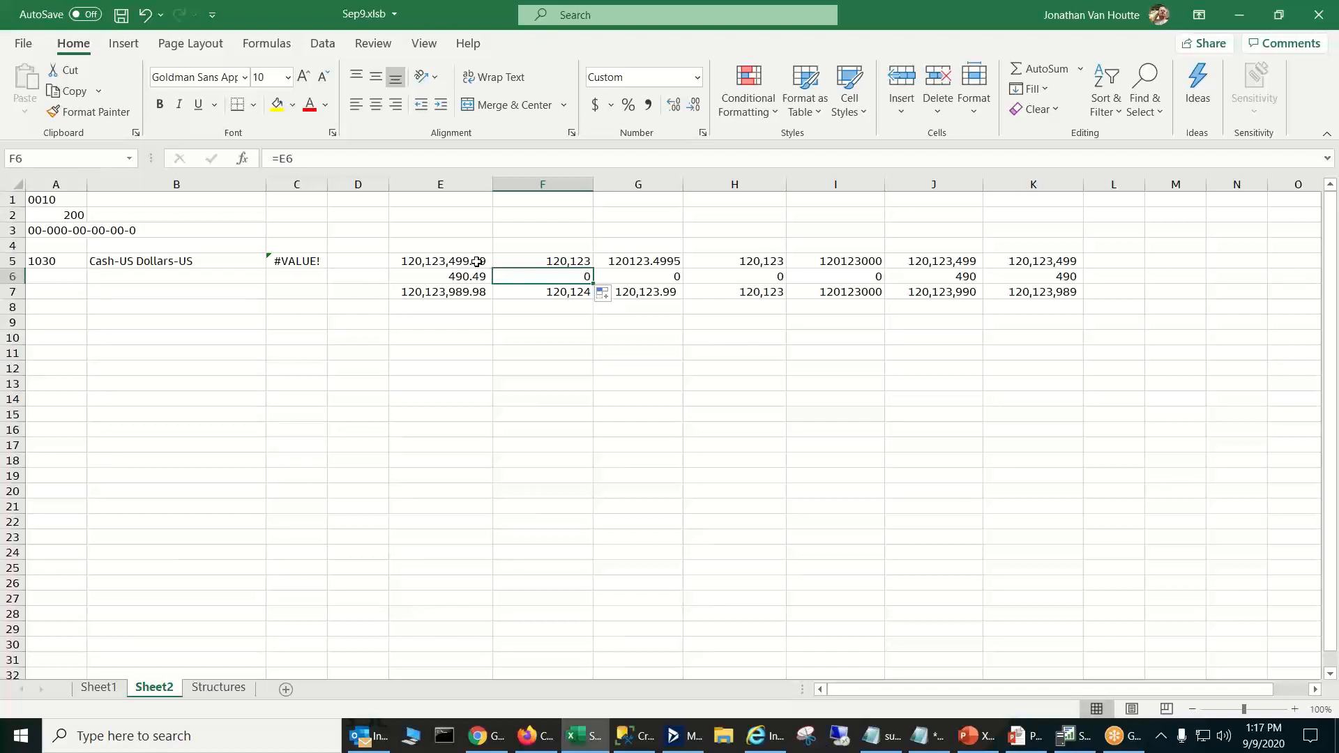
# - Compare the ROUND formula in K5 with the reference in J5, and inspect J5's custom number format without changing it
pyautogui.click(1043, 263)
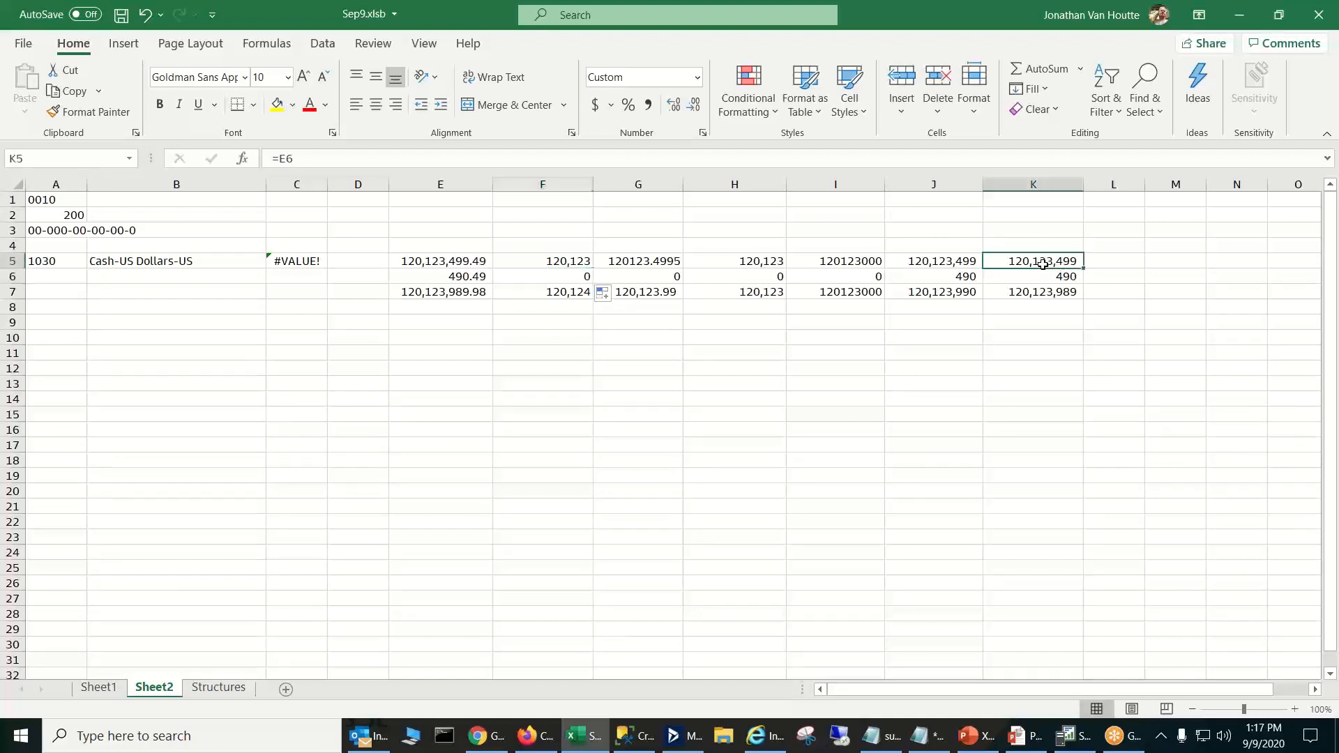
pyautogui.click(973, 264)
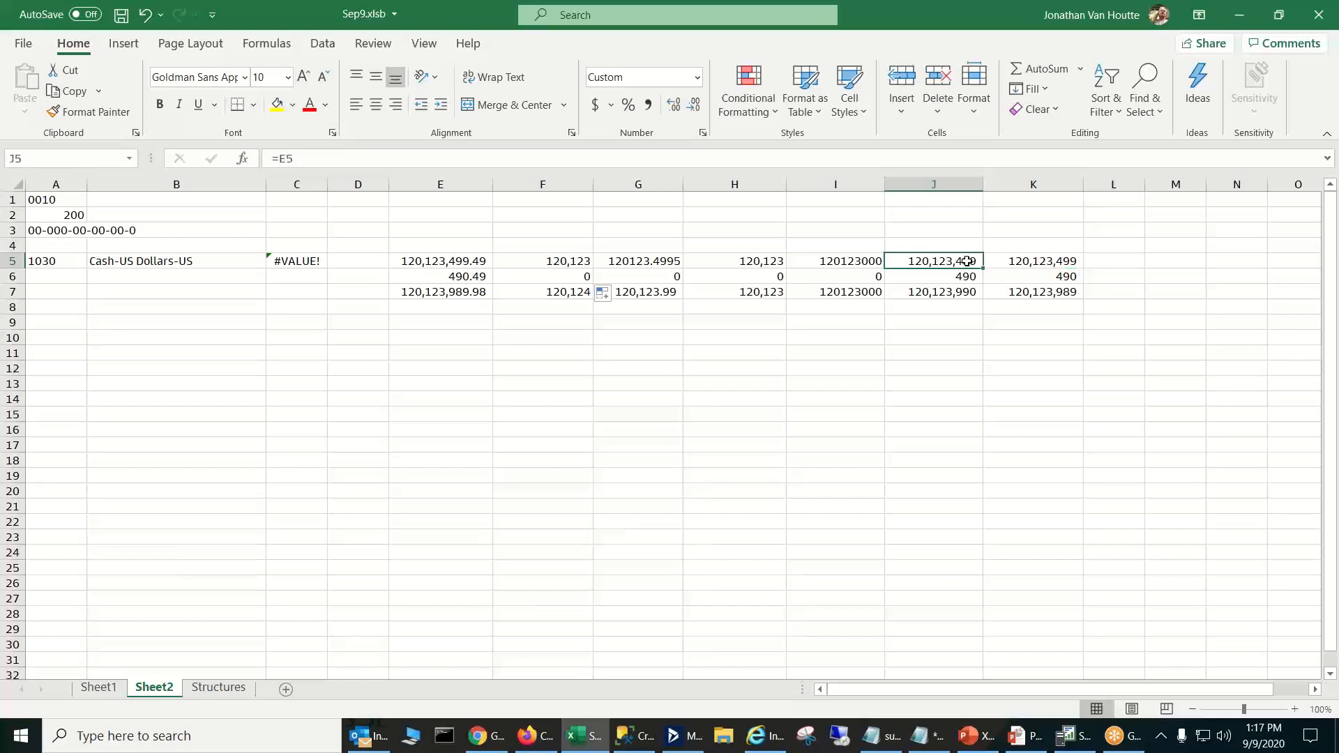
pyautogui.rightClick(969, 263)
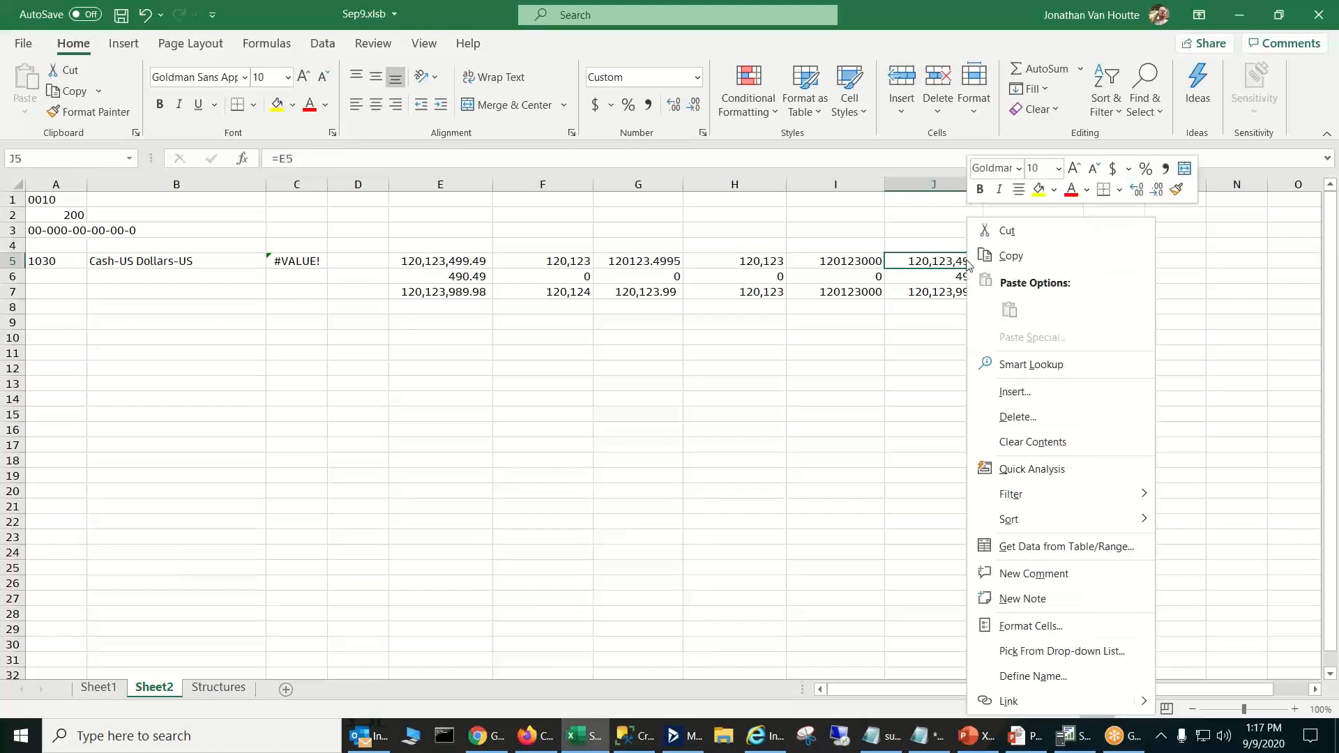
pyautogui.click(1044, 628)
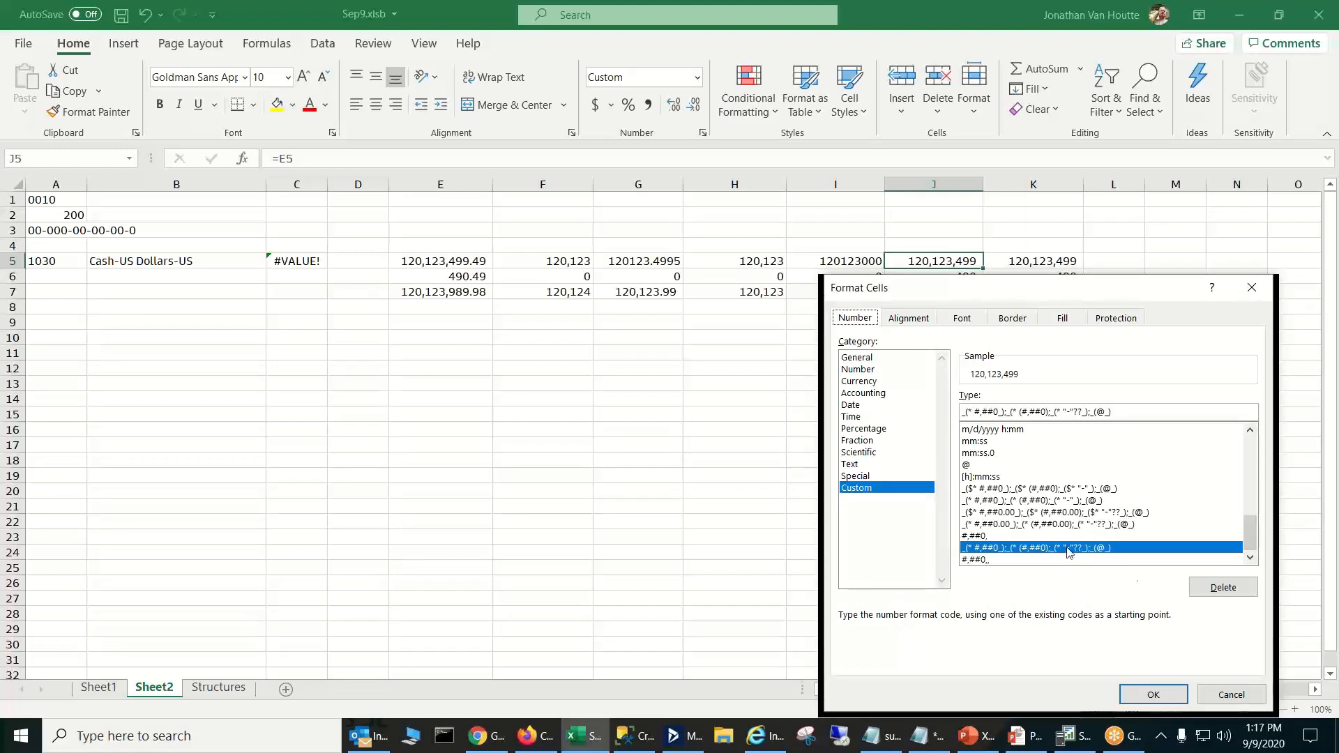
pyautogui.click(1229, 694)
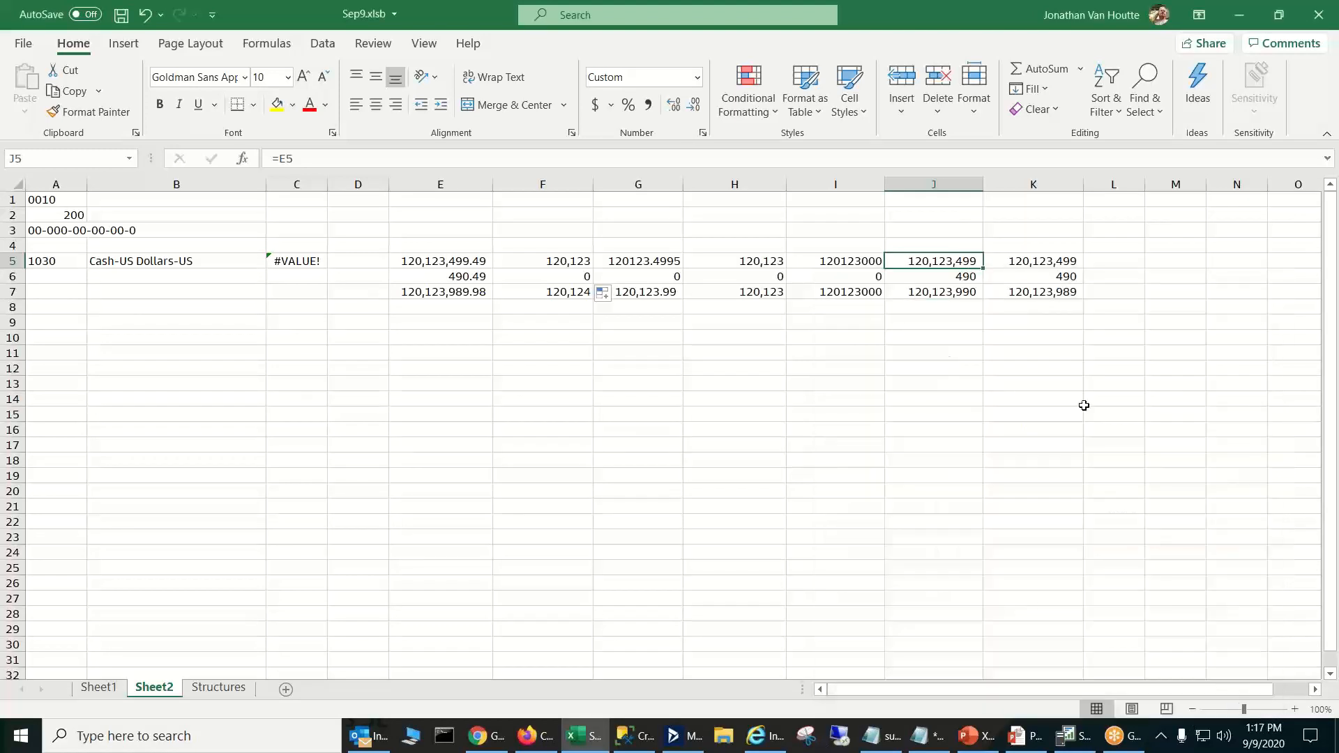
# - Increase J5 to two decimal places, and reduce it back to none
pyautogui.click(668, 110)
pyautogui.click(668, 109)
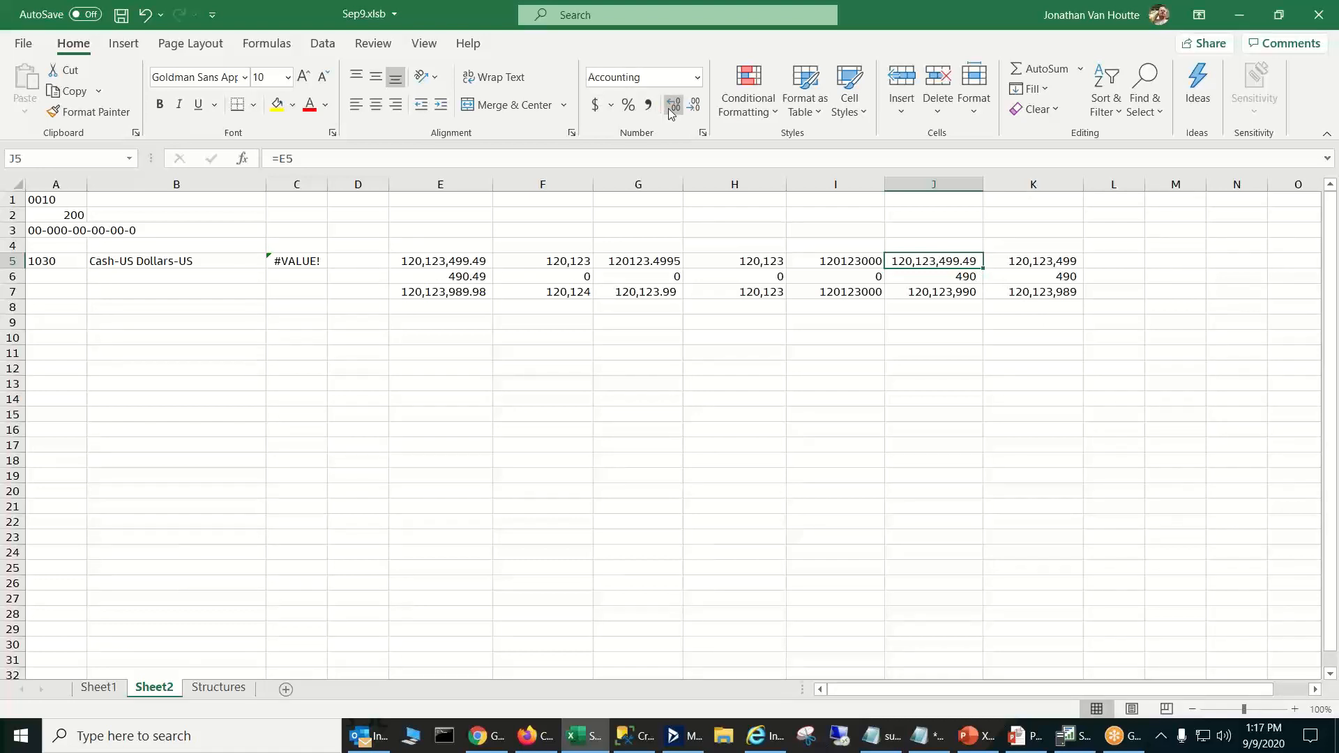
pyautogui.click(695, 106)
pyautogui.click(695, 106)
# - Compare the Accounting and Custom number format options for J5, leaving its format as it is
pyautogui.rightClick(943, 263)
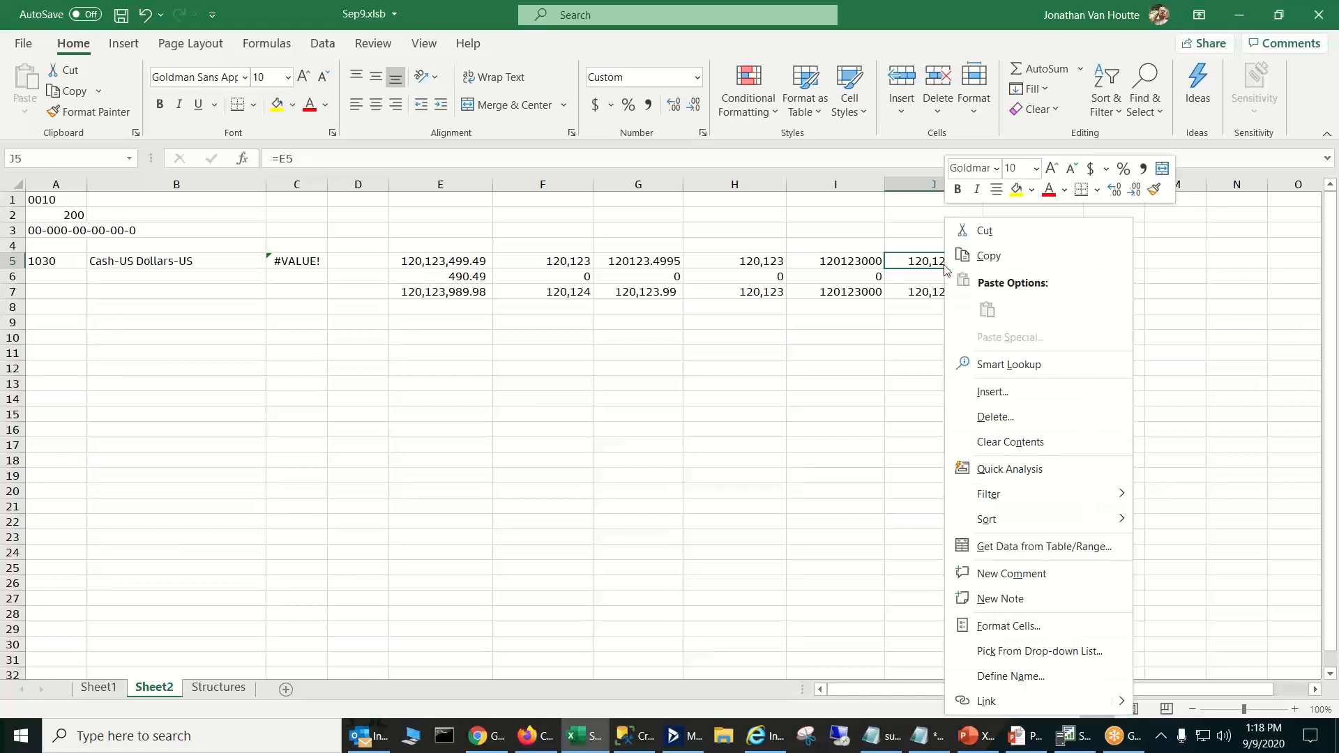
pyautogui.click(1031, 627)
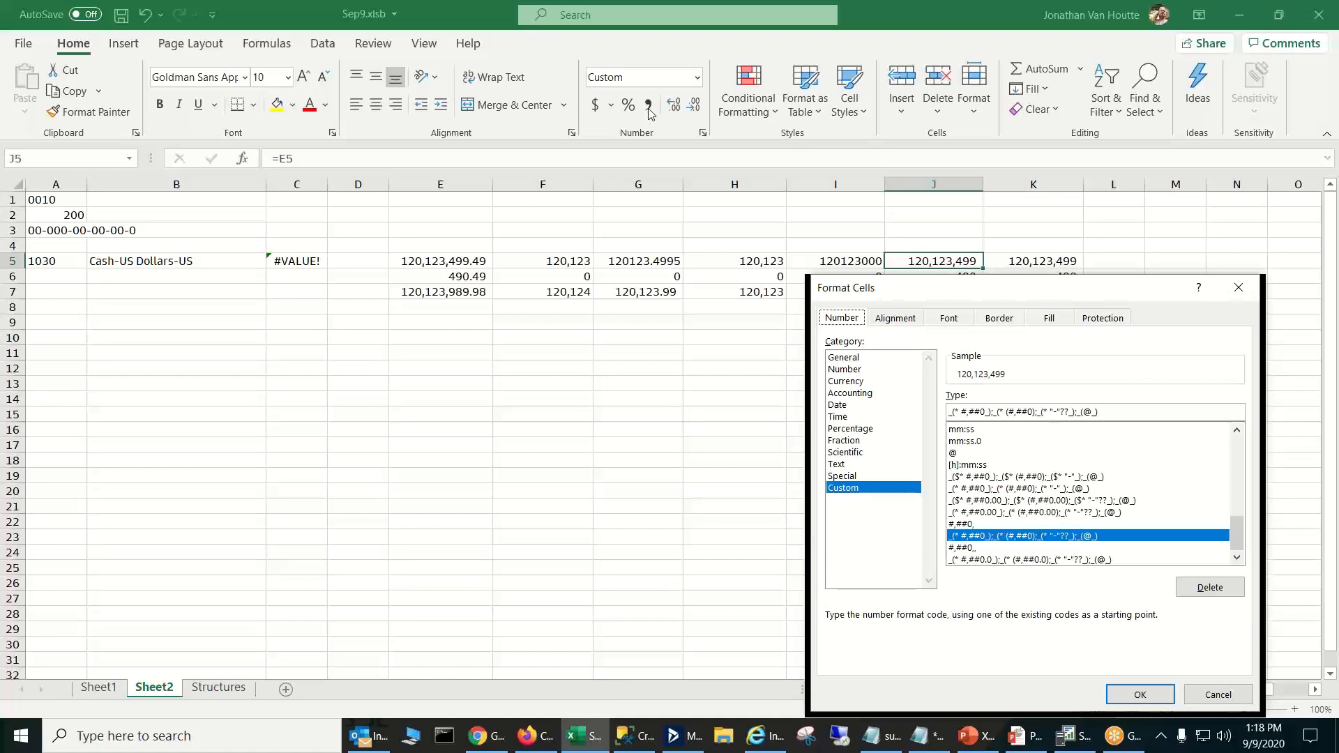
pyautogui.click(868, 395)
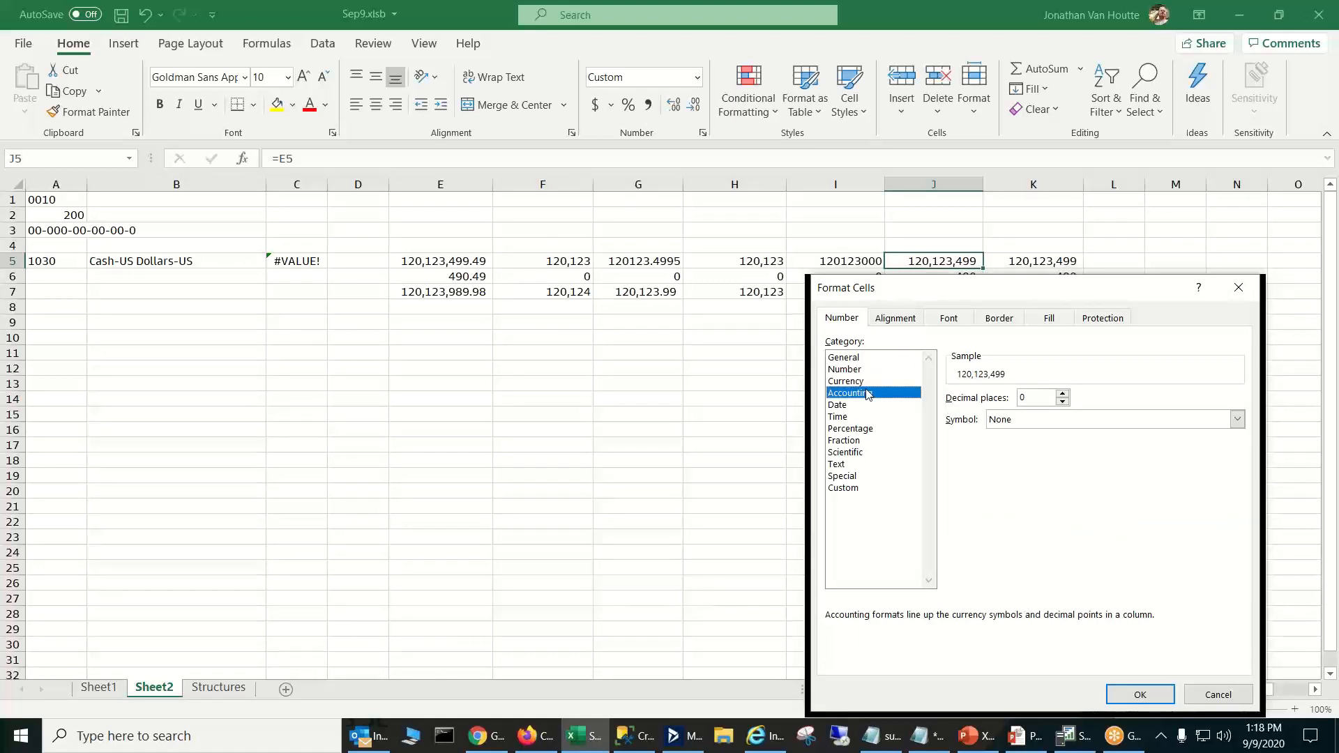
pyautogui.click(855, 489)
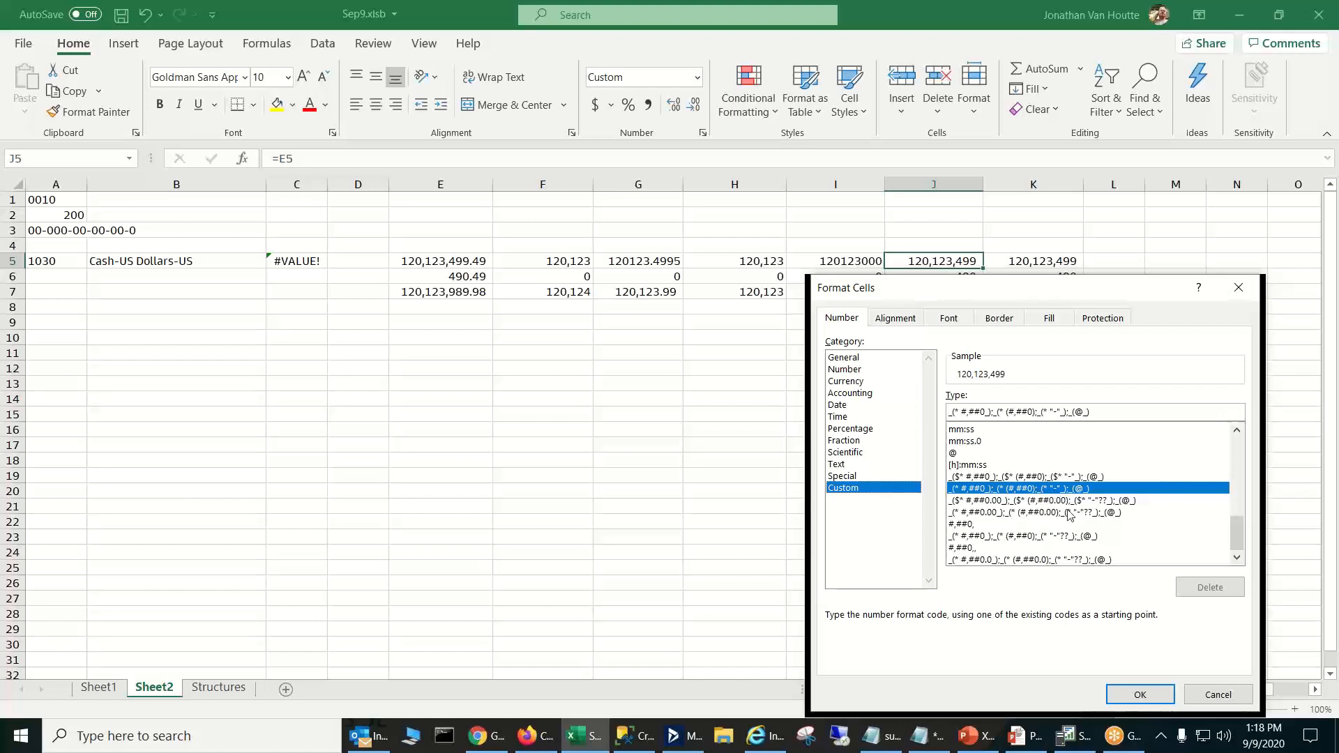
pyautogui.click(1218, 695)
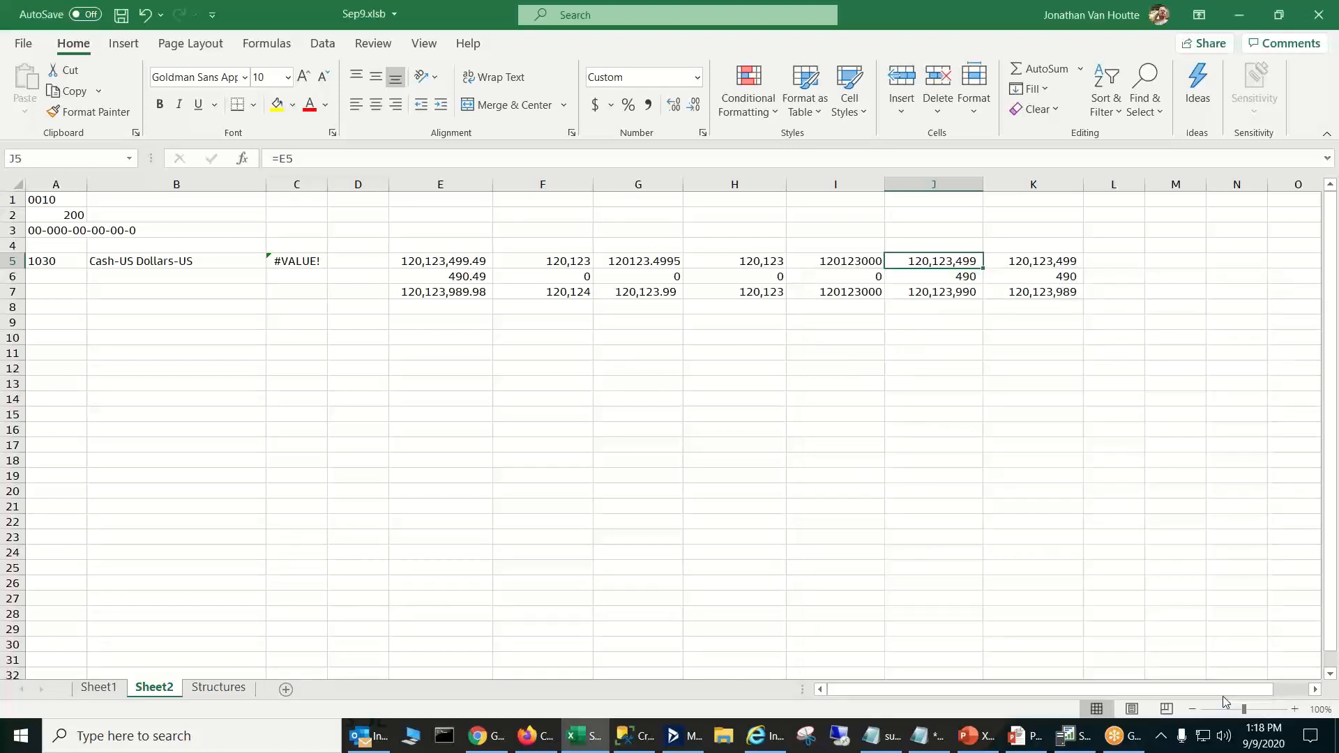
# - Compare the MROUND formula in I6 with the references in J5:J6 and the SUM formula in J7
pyautogui.click(868, 279)
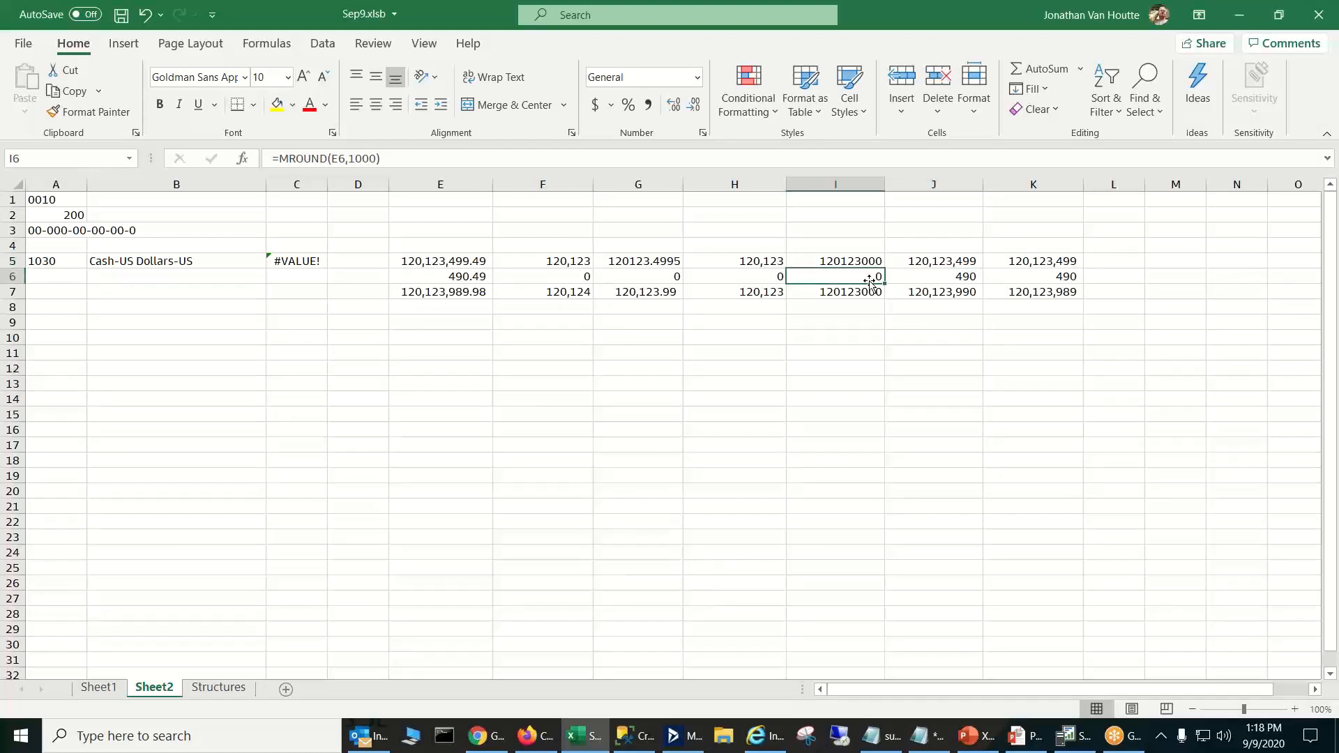
pyautogui.click(928, 264)
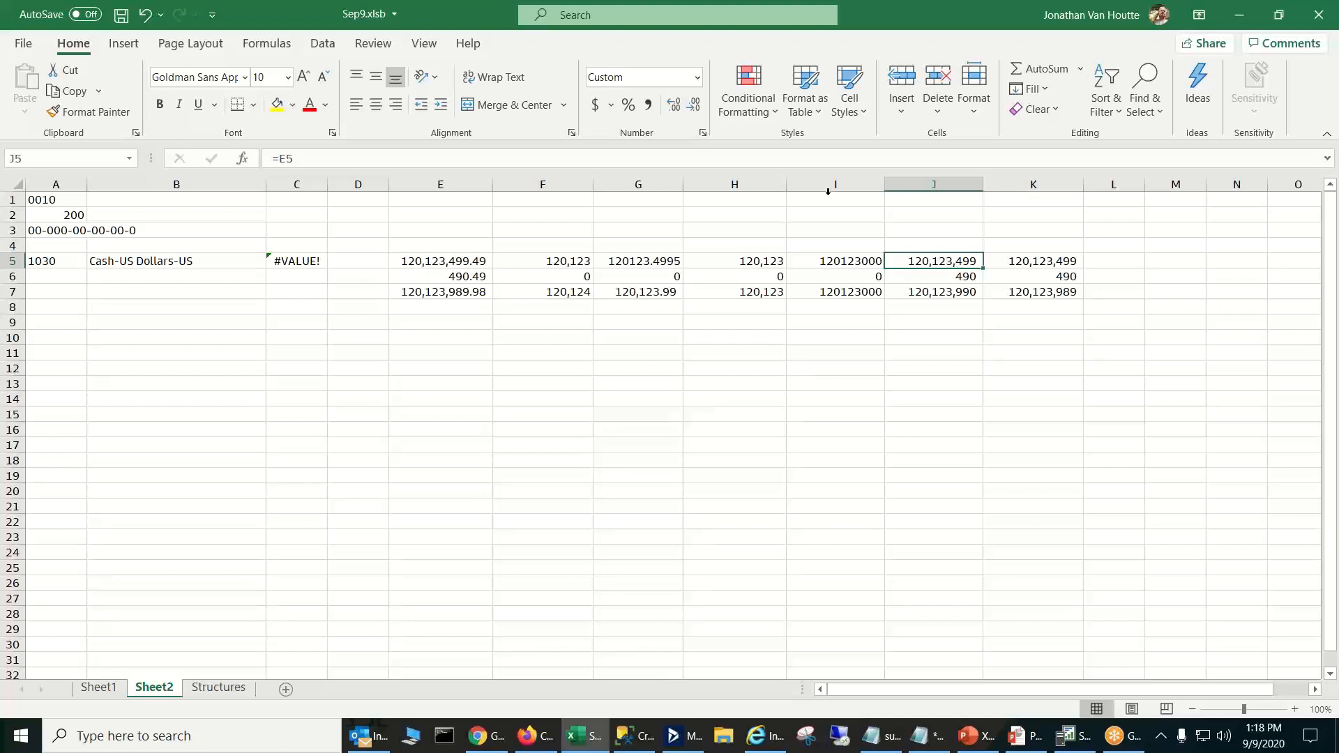
pyautogui.click(969, 279)
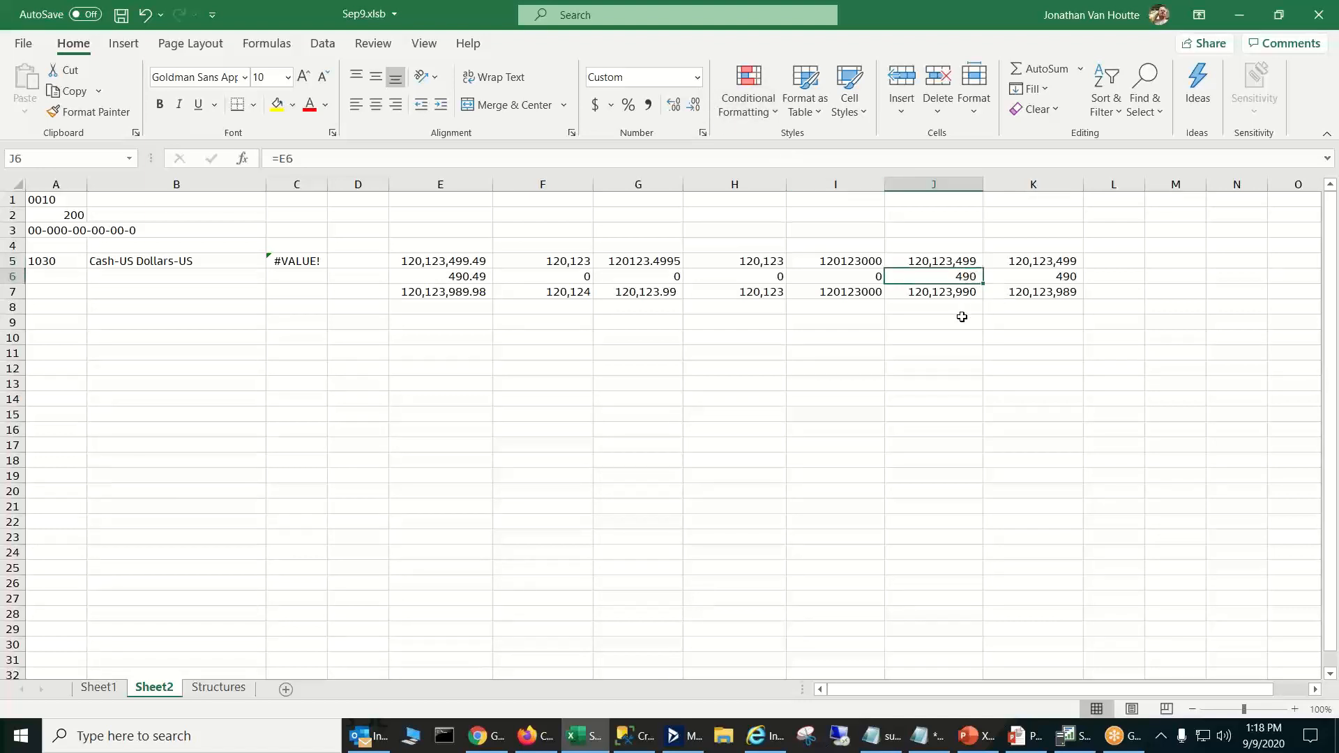
pyautogui.click(967, 307)
pyautogui.click(964, 293)
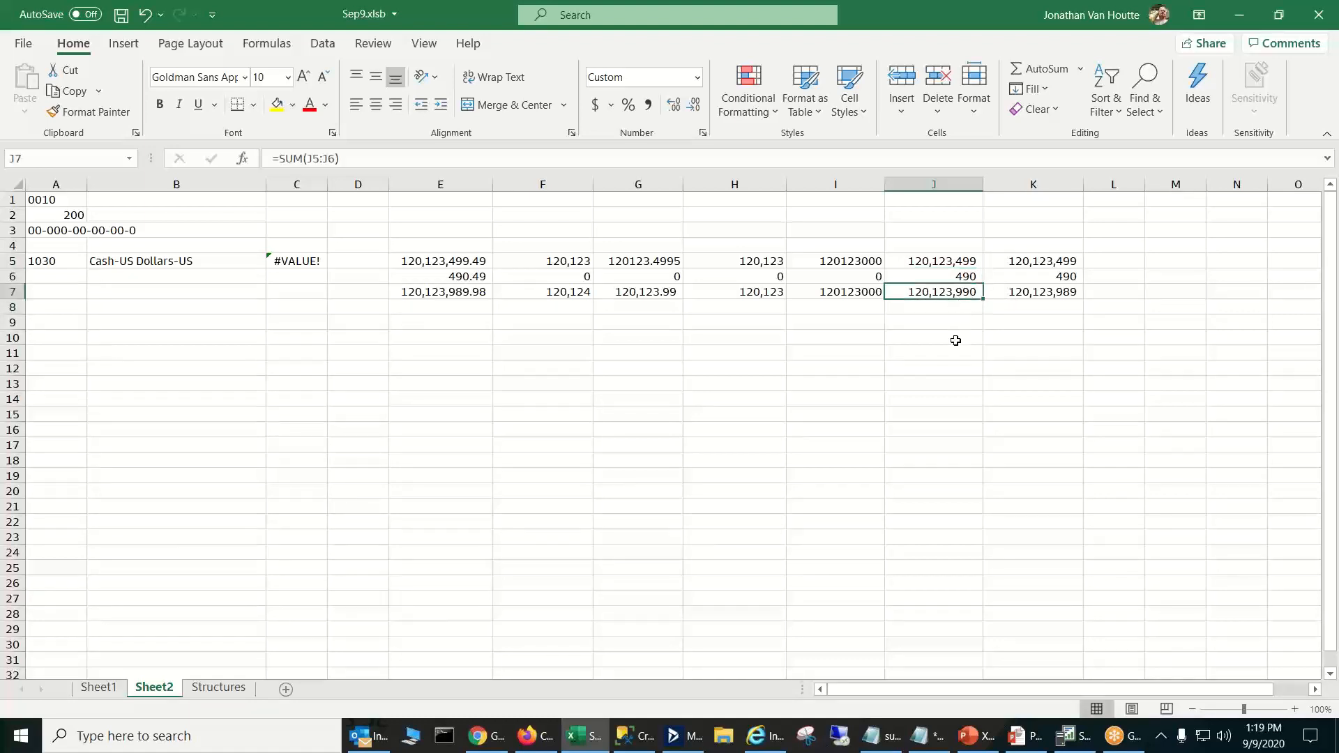
# - Go back over the whole-dollar amounts in J5:J6 and their total in J7
pyautogui.press('pagedown')
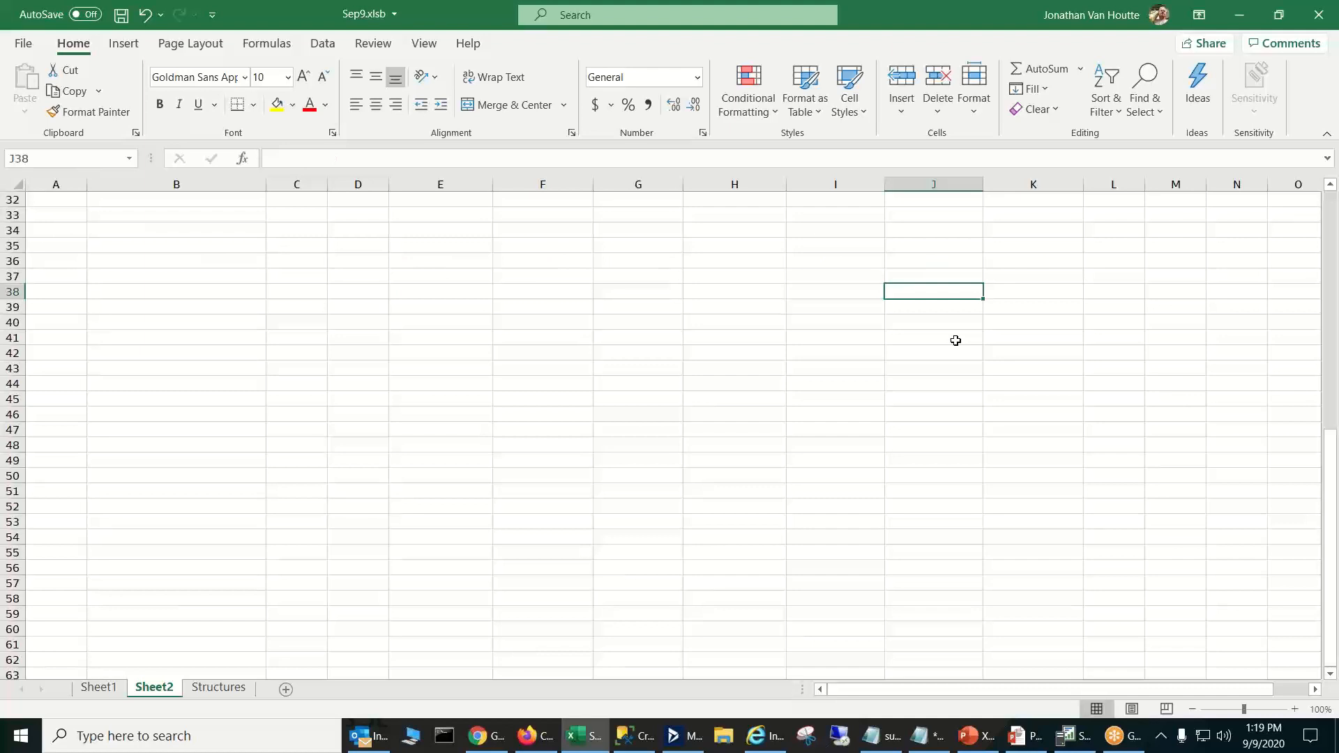
pyautogui.press('pageup')
pyautogui.press('Up')
pyautogui.press('Up')
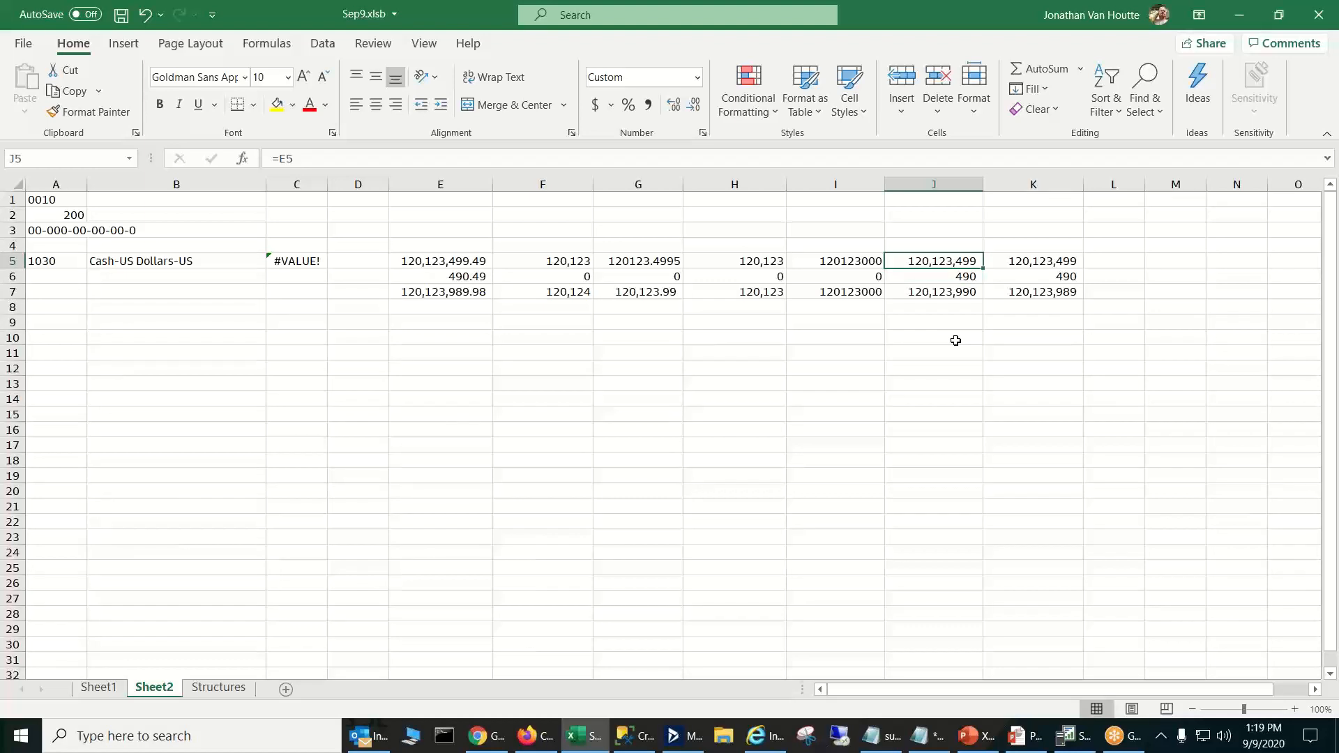
pyautogui.press('Down')
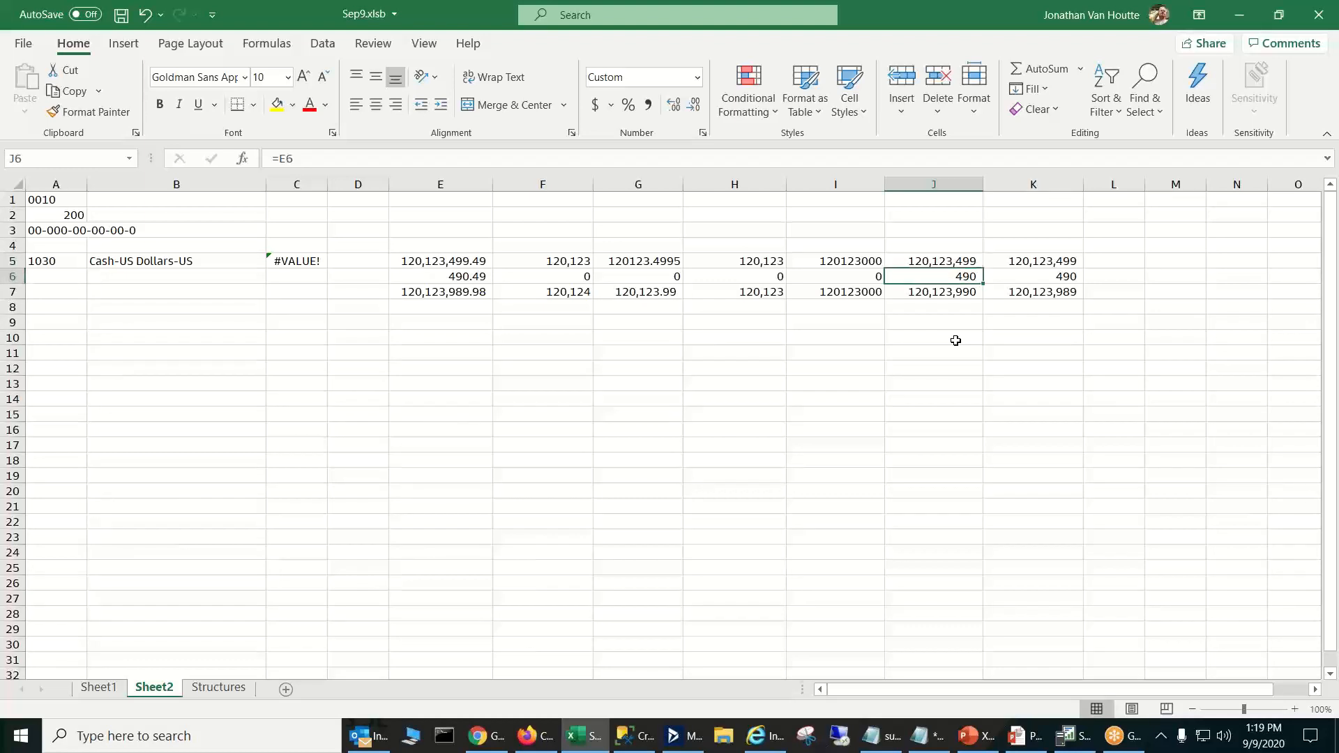
pyautogui.press('Down')
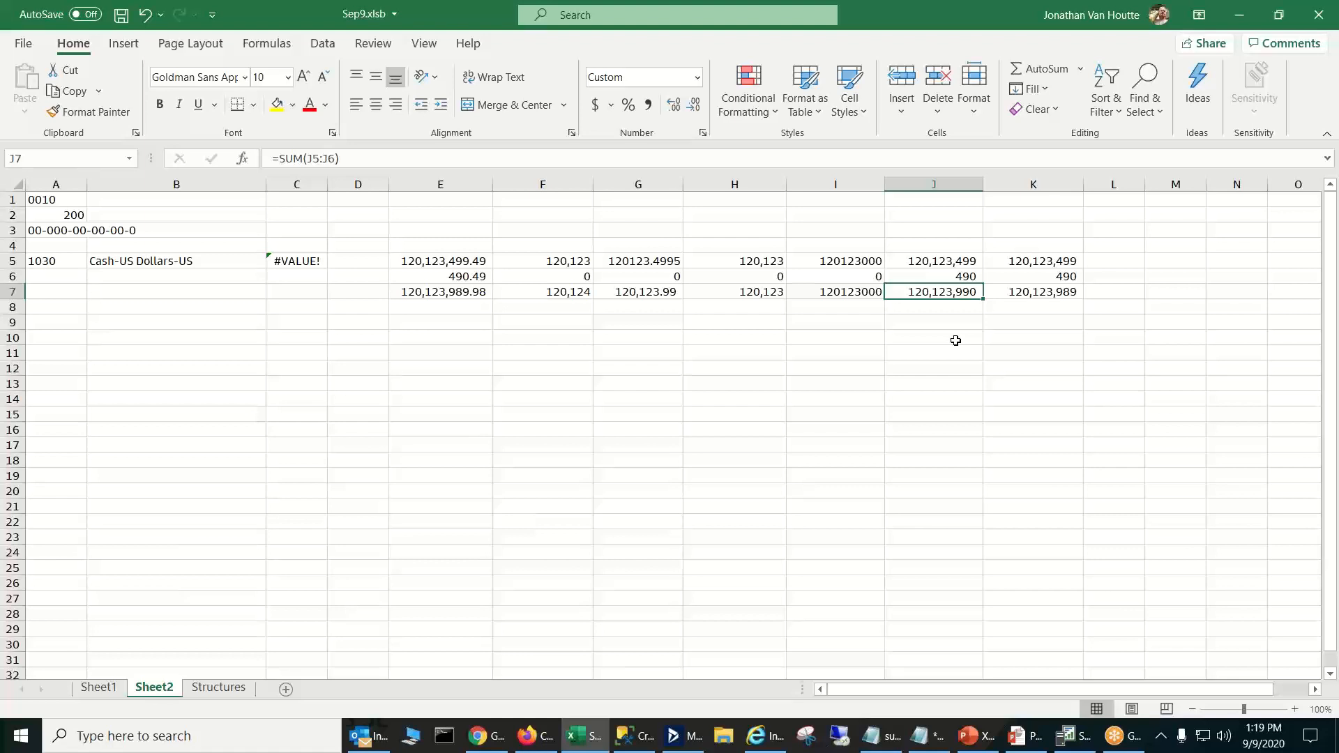
pyautogui.press('Up')
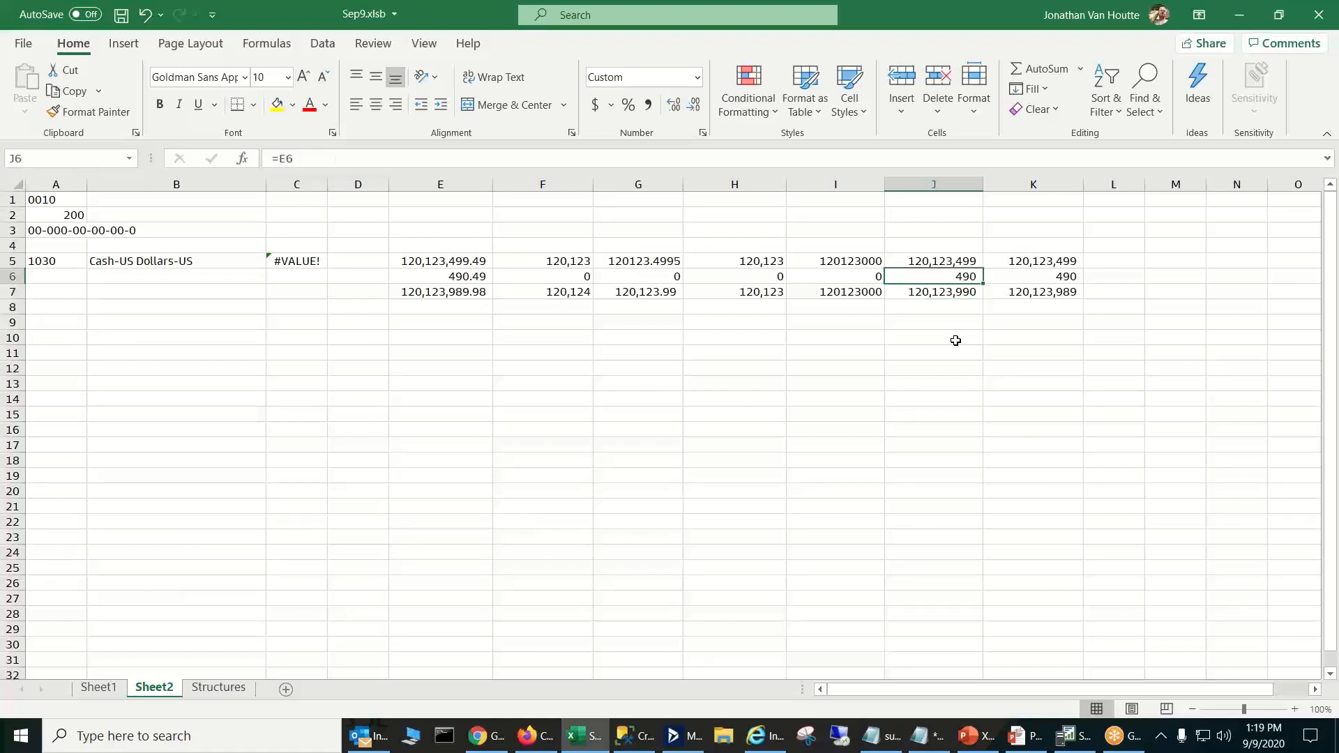
pyautogui.press('Up')
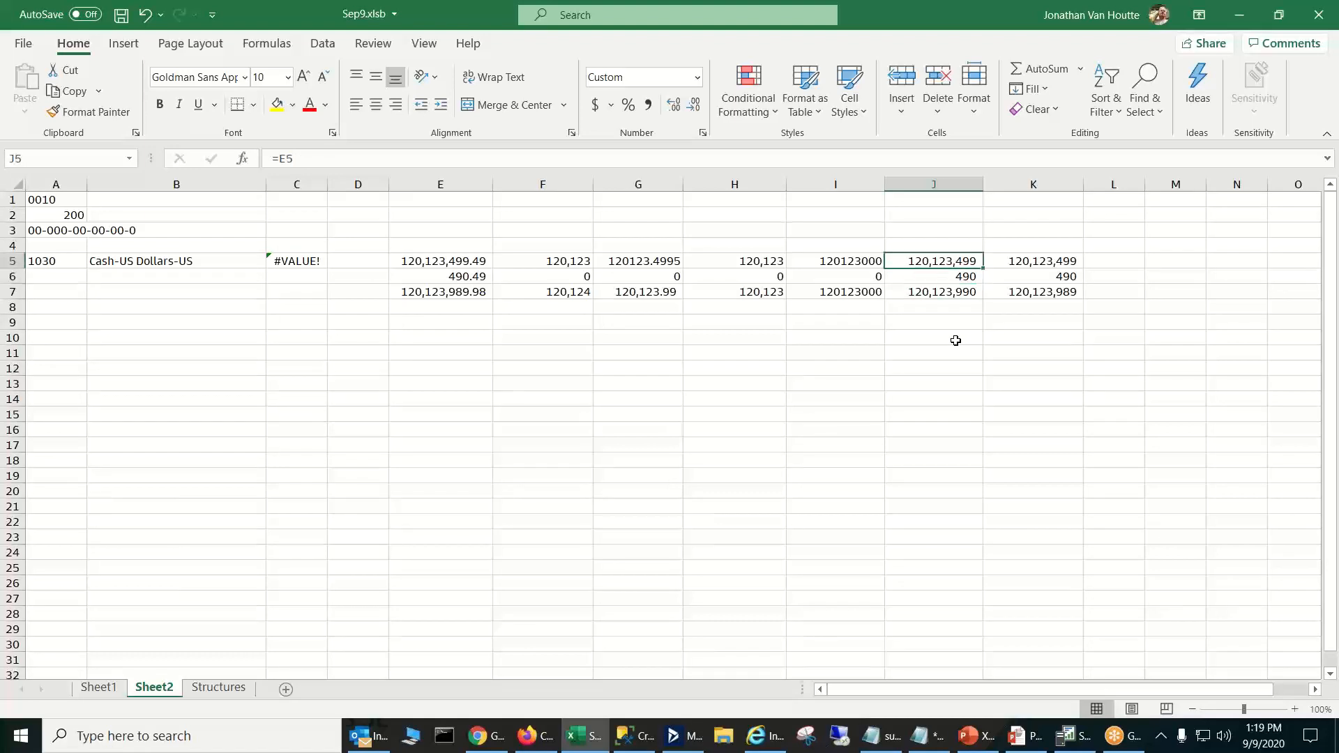
# - Compare the ROUND formula in K5 with the formatted reference in F5, and check the SUM formula in K7
pyautogui.press('Right')
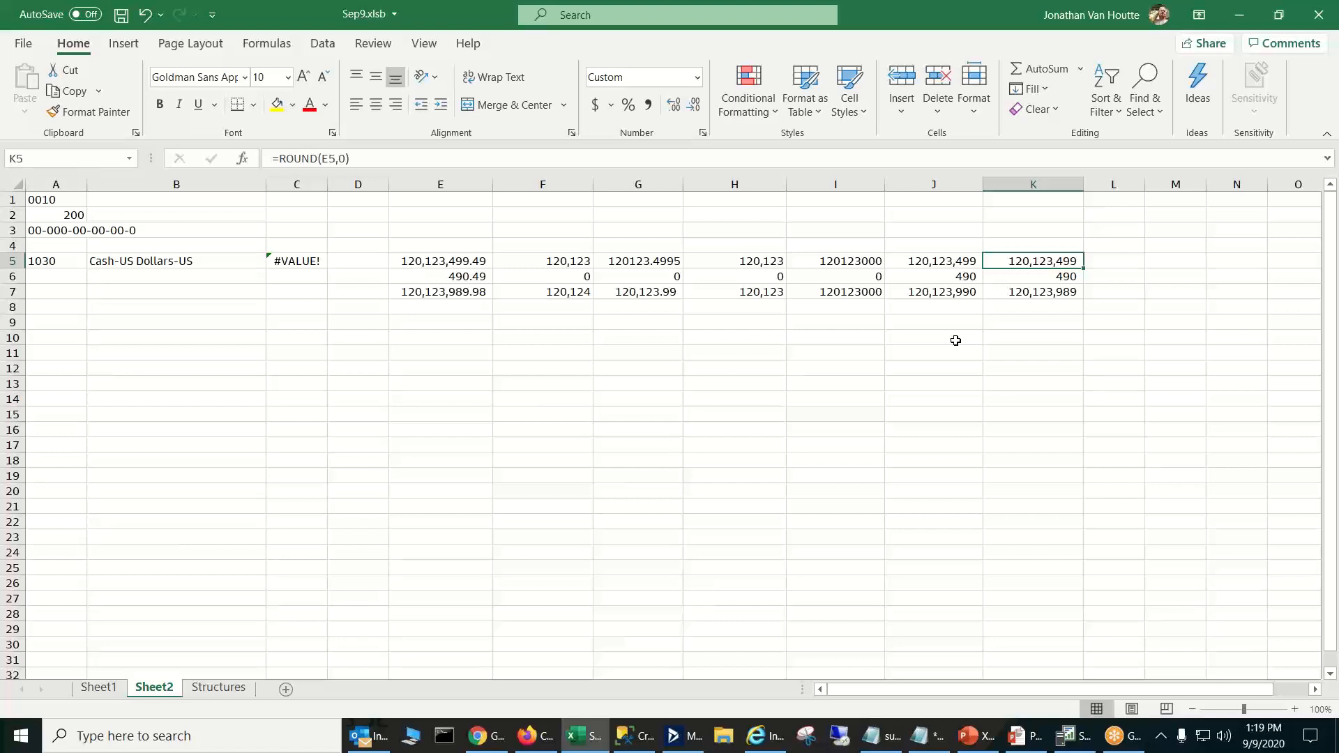
pyautogui.press('Left')
pyautogui.press('Left')
pyautogui.press('Left')
pyautogui.press('Left')
pyautogui.press('Left')
pyautogui.press('Left')
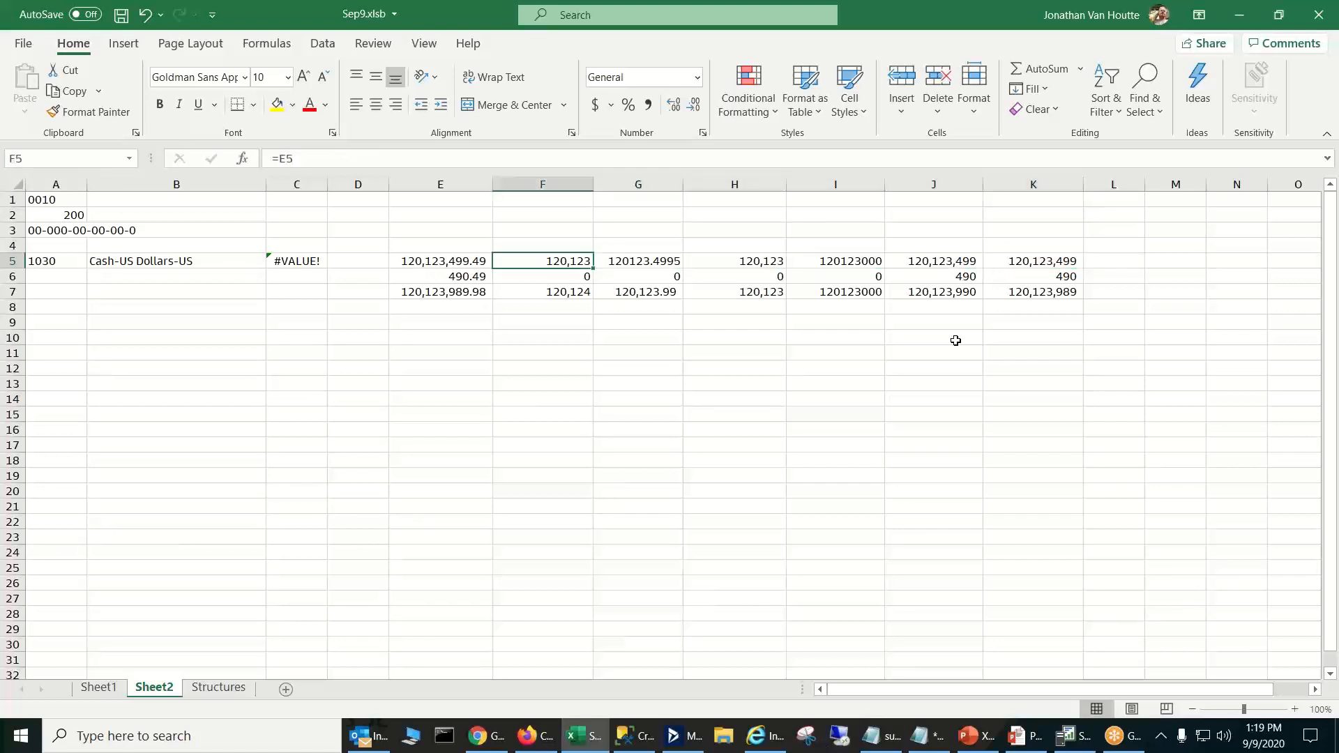
pyautogui.press('Right')
pyautogui.press('Right')
pyautogui.press('Right')
pyautogui.press('Right')
pyautogui.press('Right')
pyautogui.press('Right')
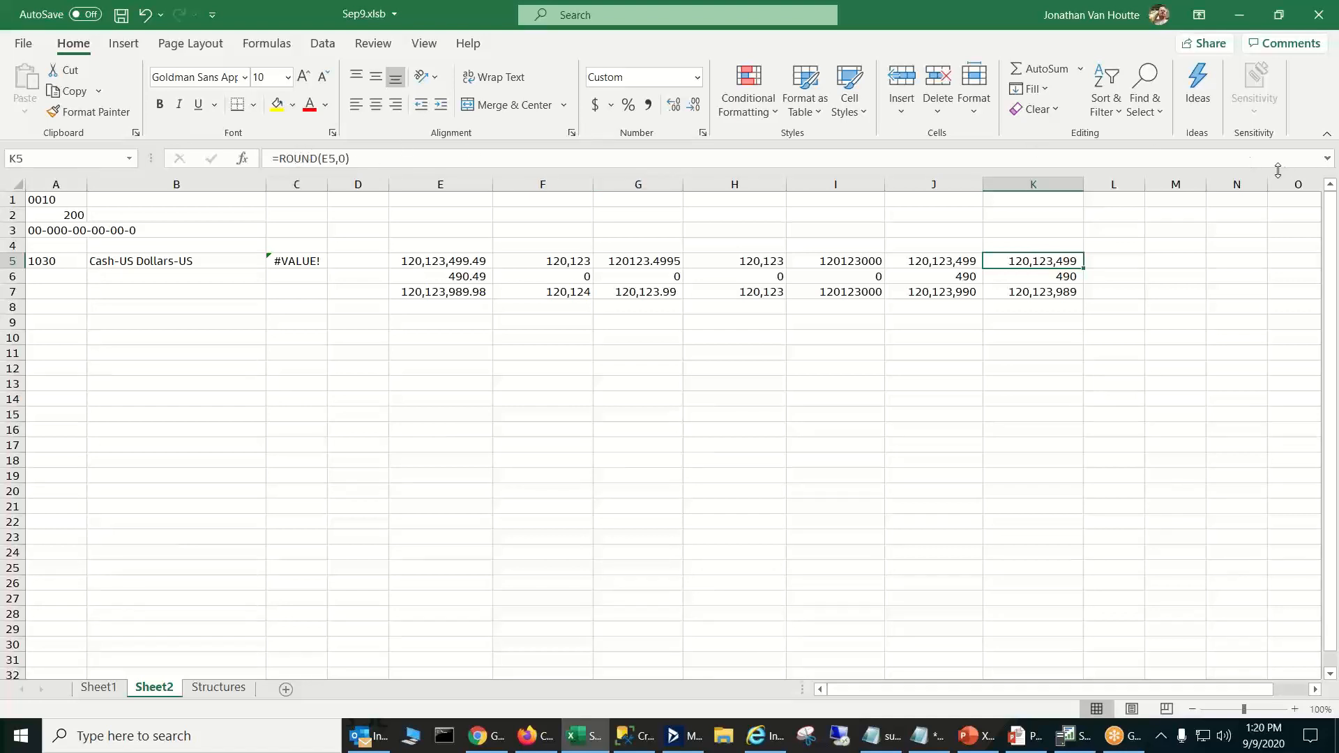
pyautogui.press('Down')
pyautogui.press('Down')
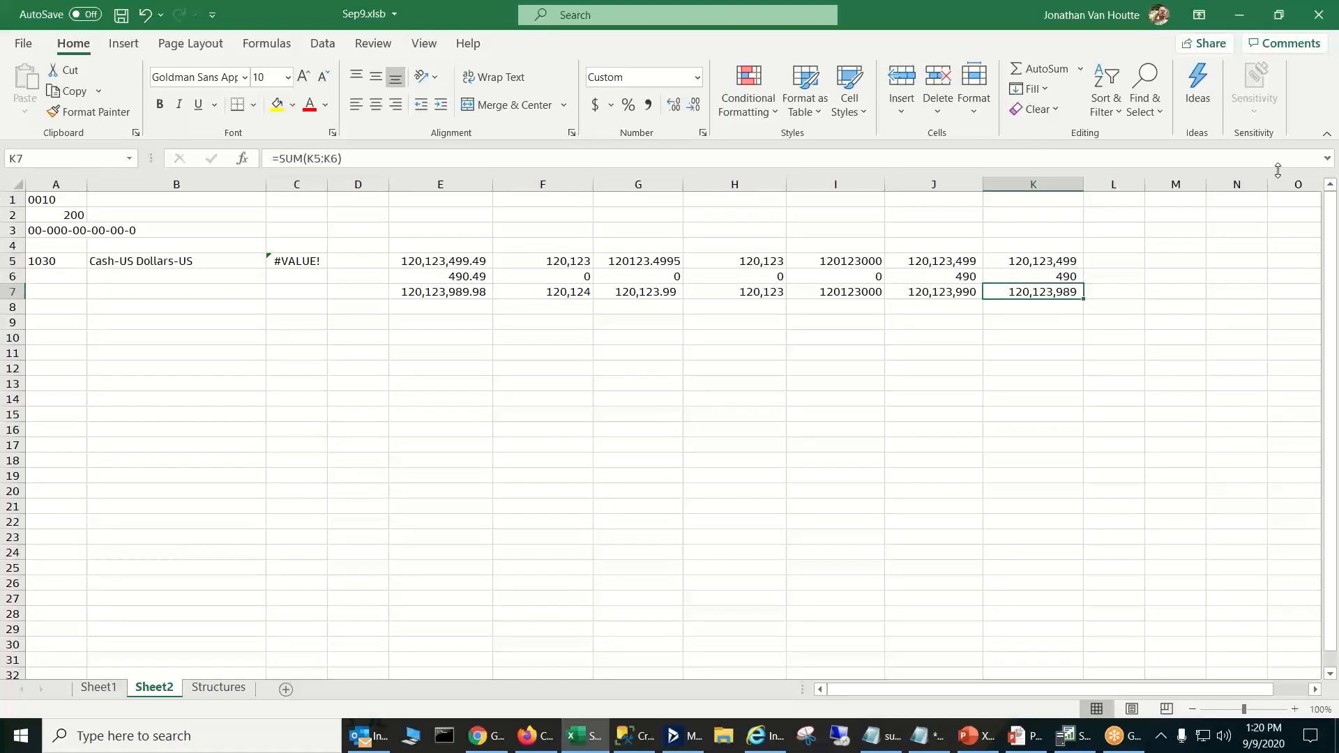
# - Recheck the ROUND formula in K5 against the SUM formula in K7
pyautogui.press('Up')
pyautogui.press('Up')
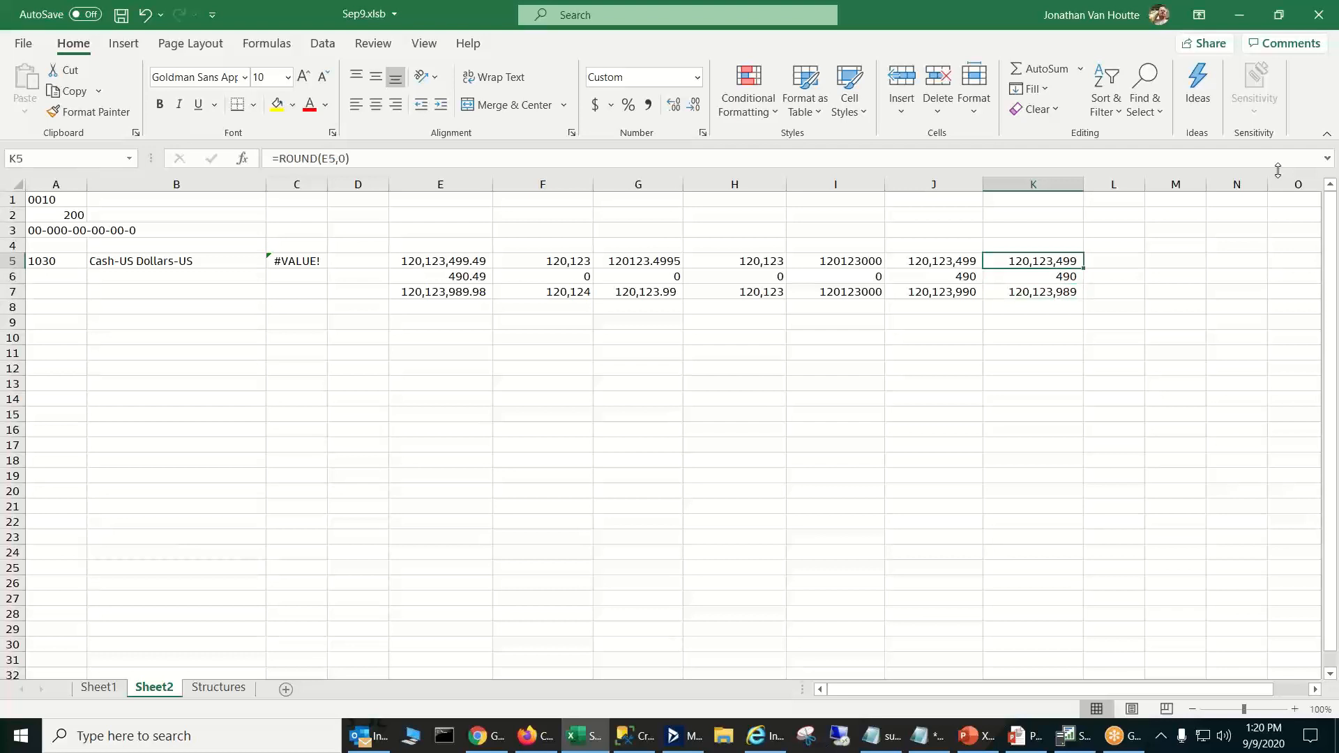
pyautogui.press('Down')
pyautogui.press('Down')
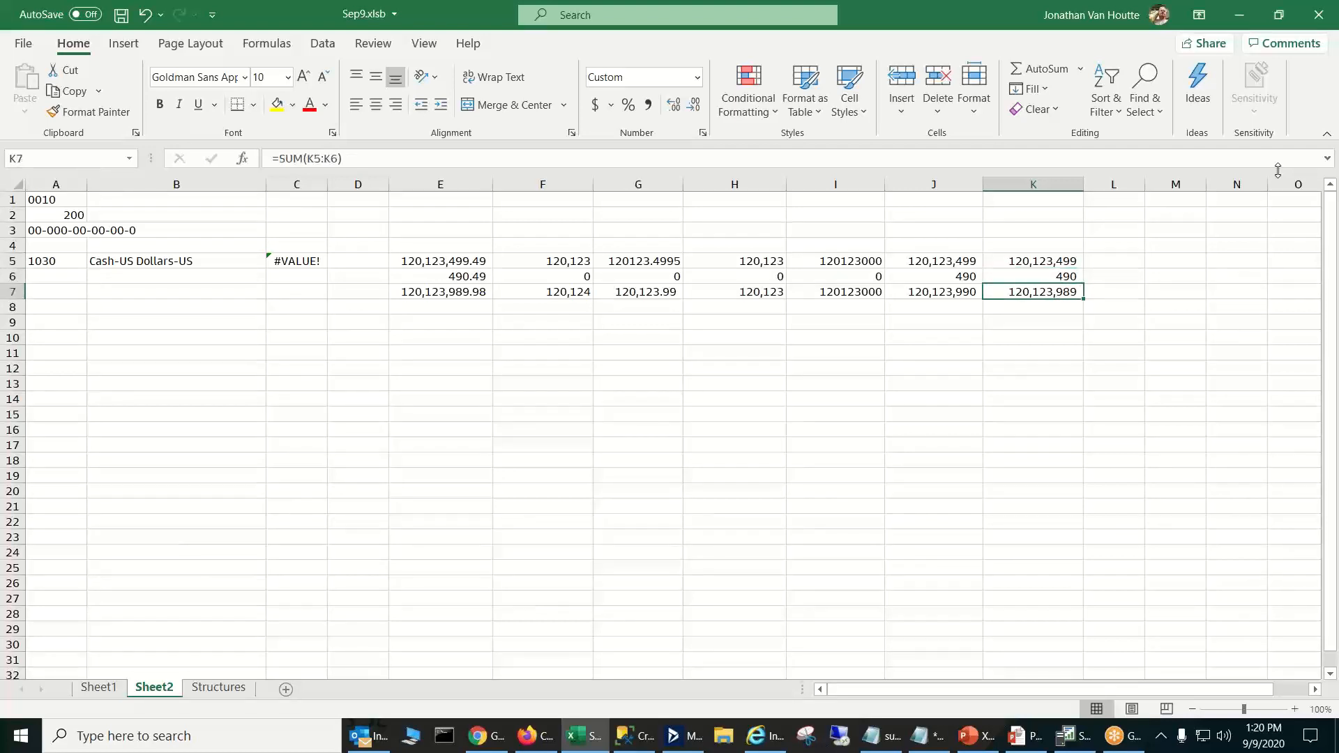
pyautogui.press('Up')
pyautogui.press('Up')
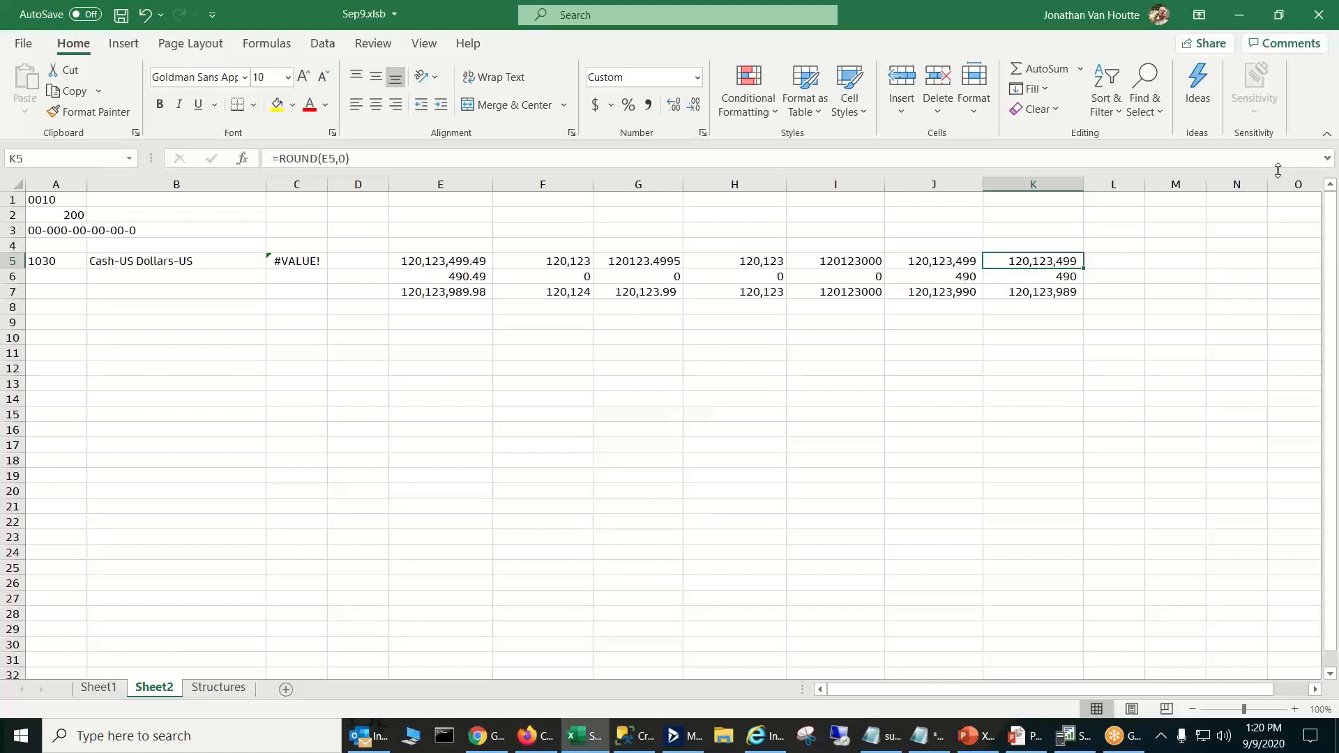
# - Apply the comma number style to the TRUNC formula cell H5
pyautogui.press('Left')
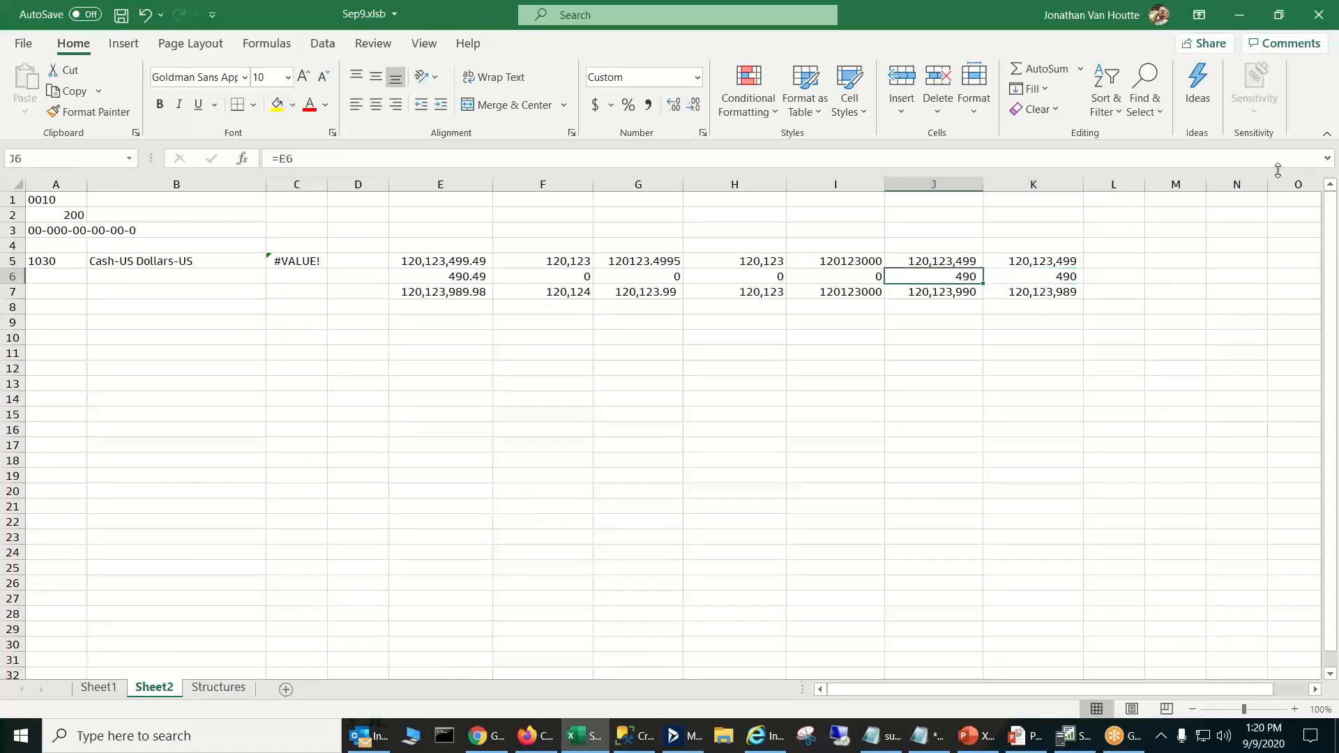
pyautogui.press('Left')
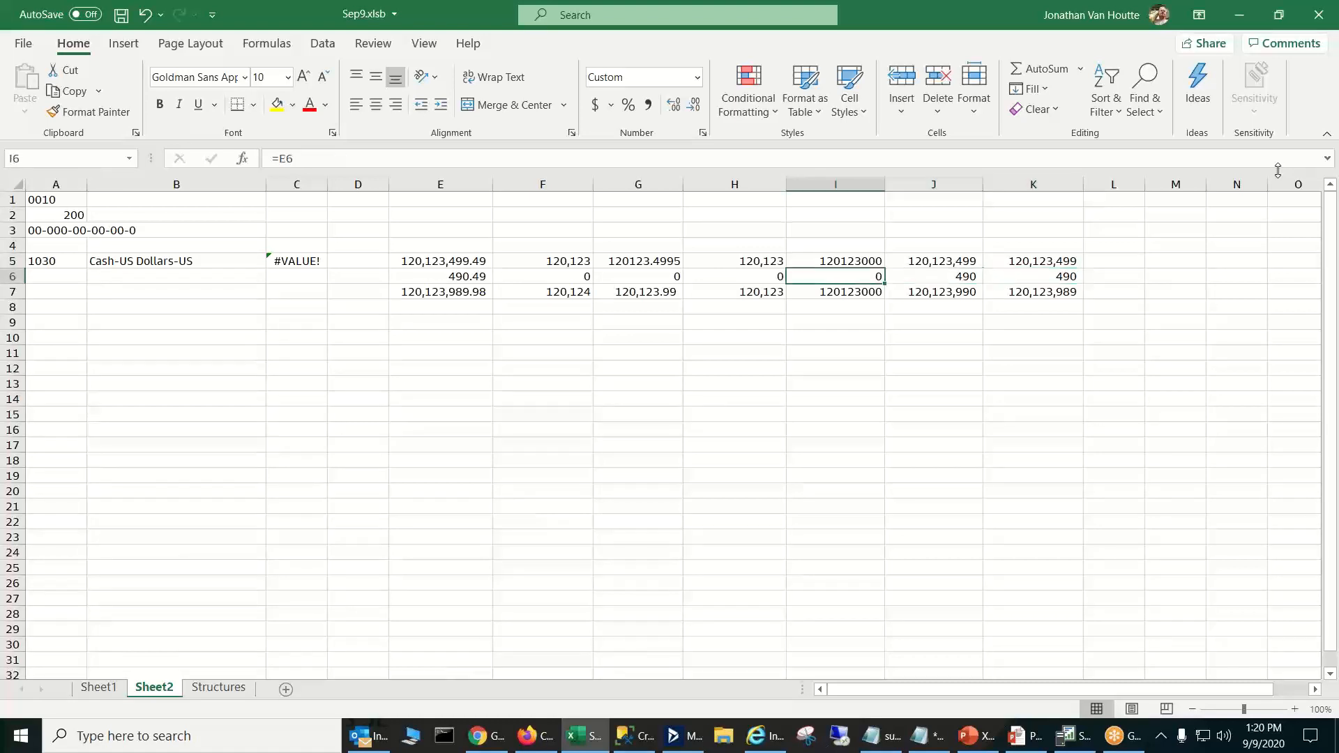
pyautogui.press('Left')
pyautogui.press('Left')
pyautogui.press('Up')
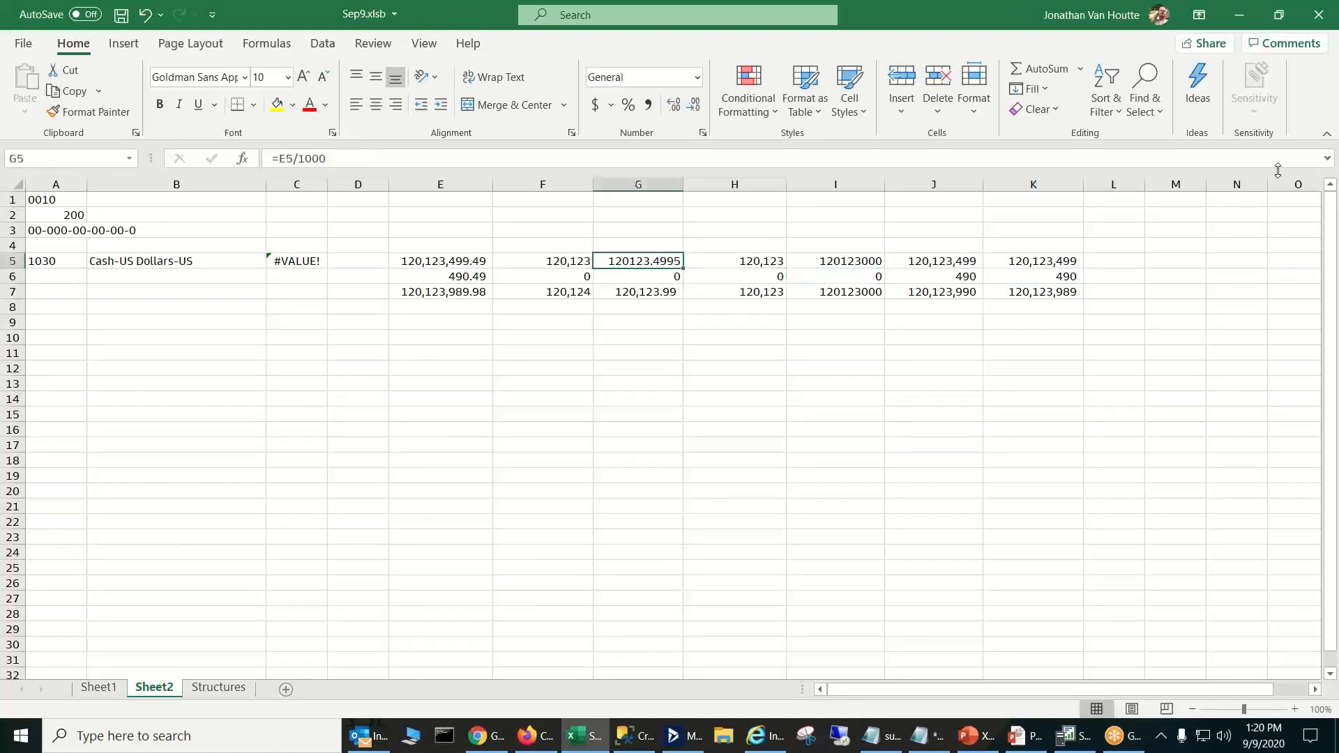
pyautogui.press('Right')
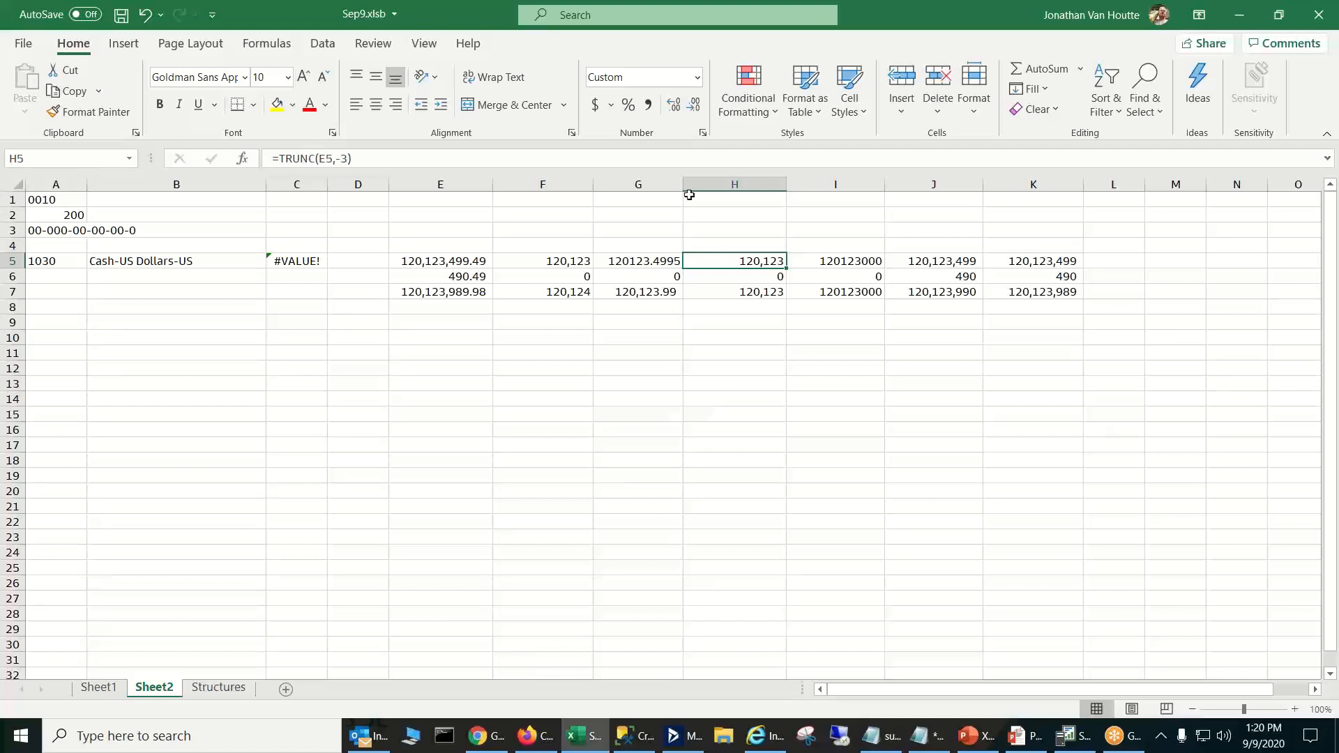
pyautogui.click(650, 106)
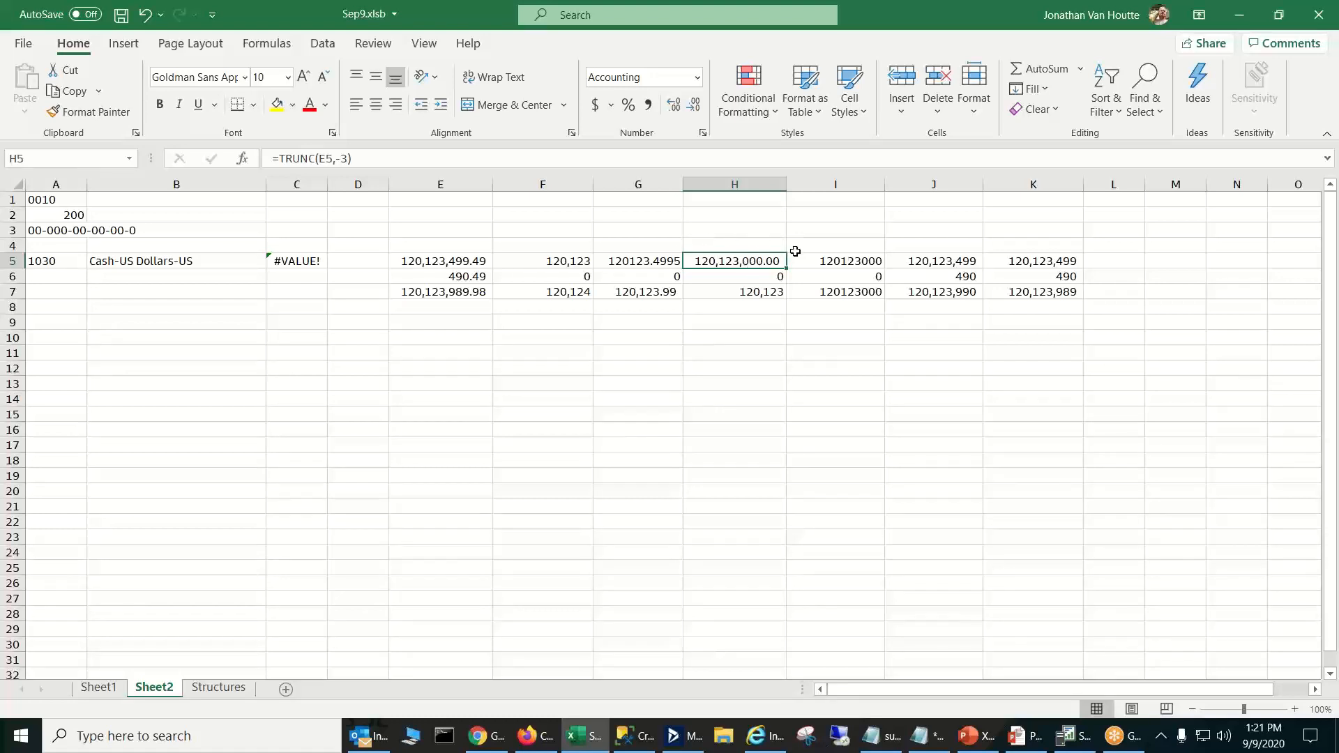
# - Compare the TRUNC formula in H5 with the MROUND formula in I5, and their SUM totals in H7 and I7
pyautogui.click(848, 261)
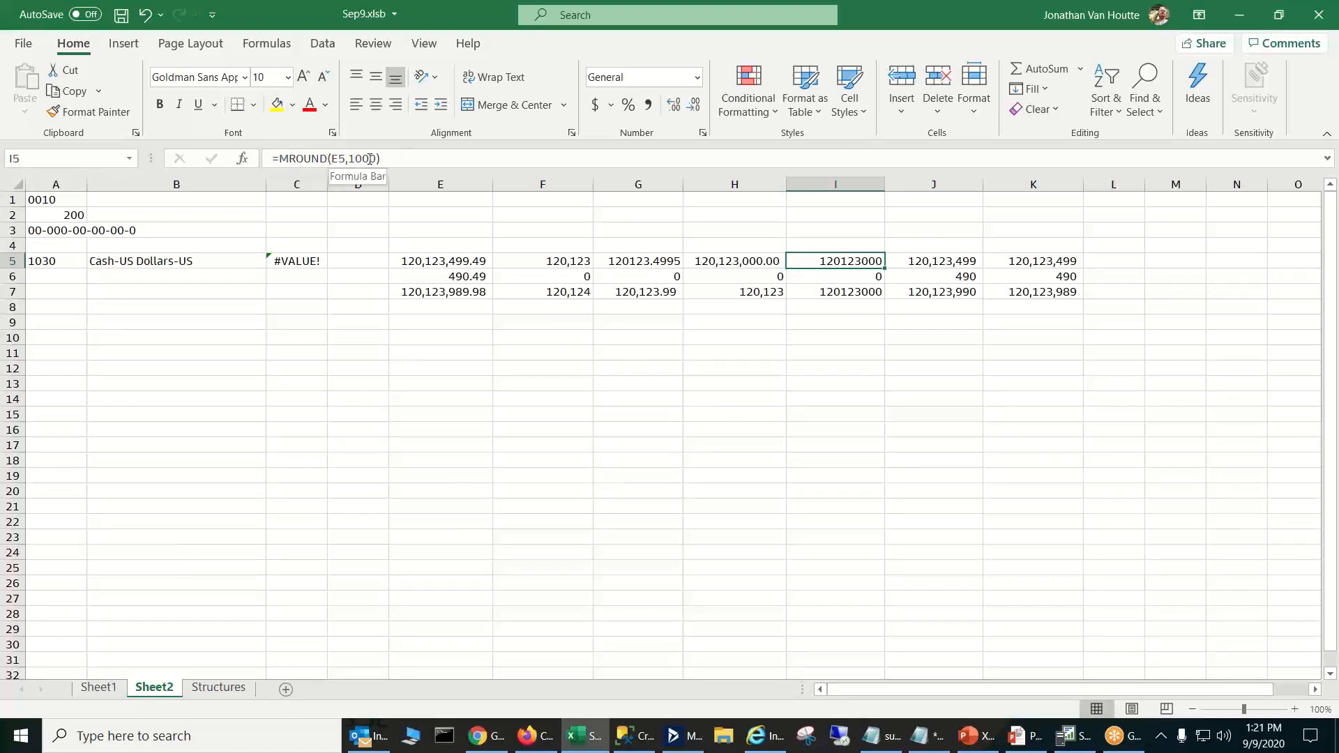
pyautogui.click(776, 264)
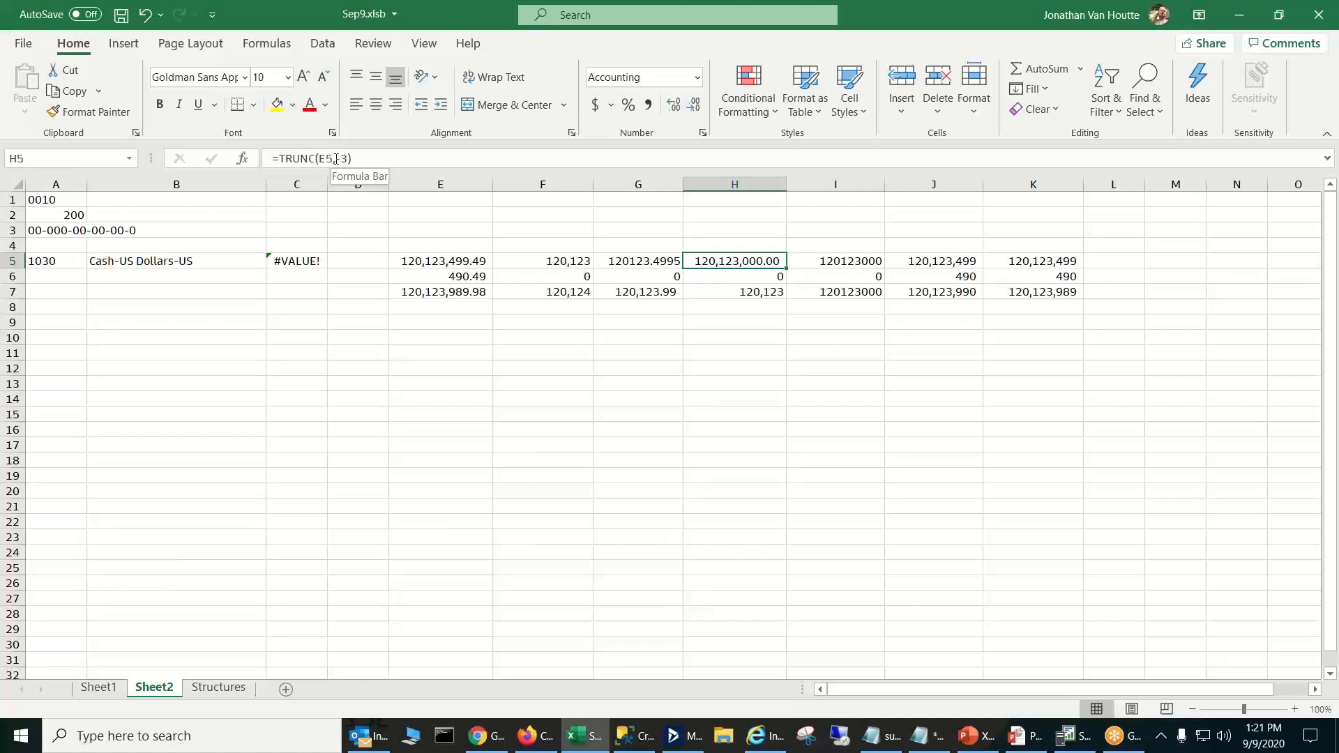
pyautogui.click(857, 261)
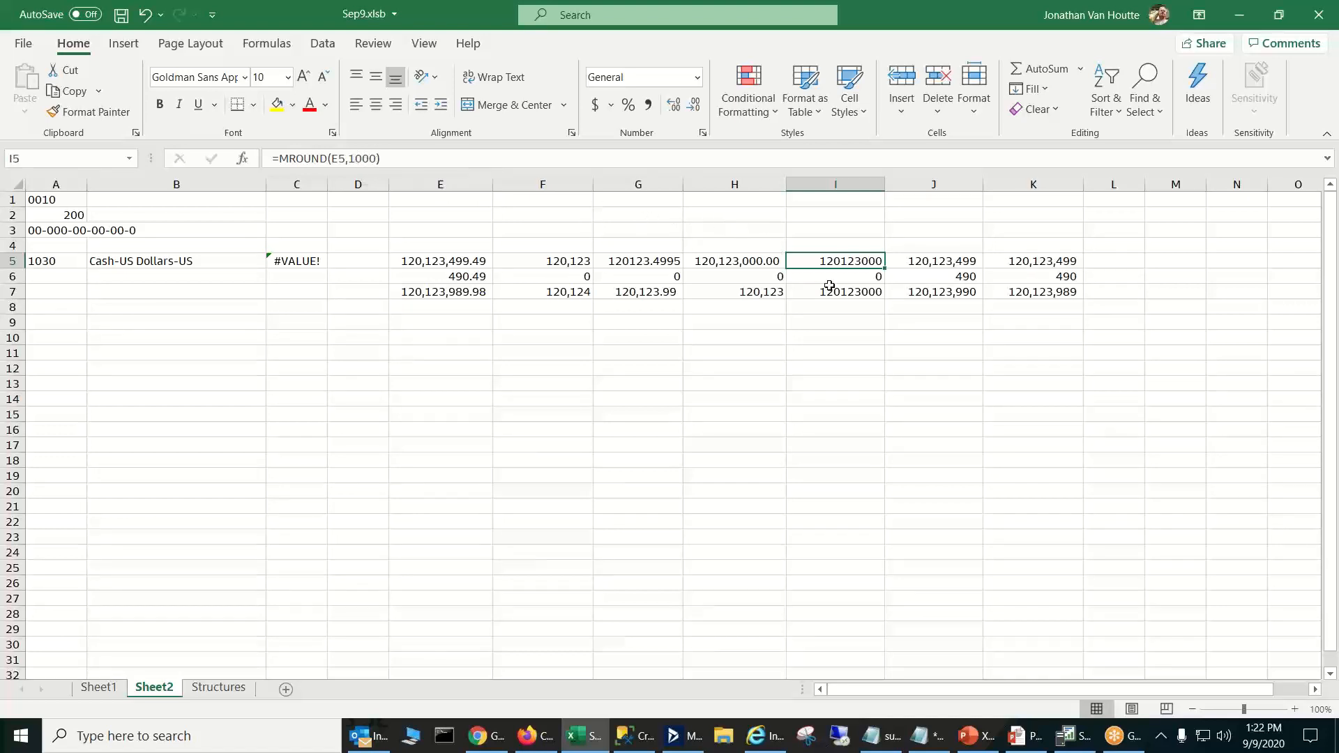
pyautogui.click(754, 293)
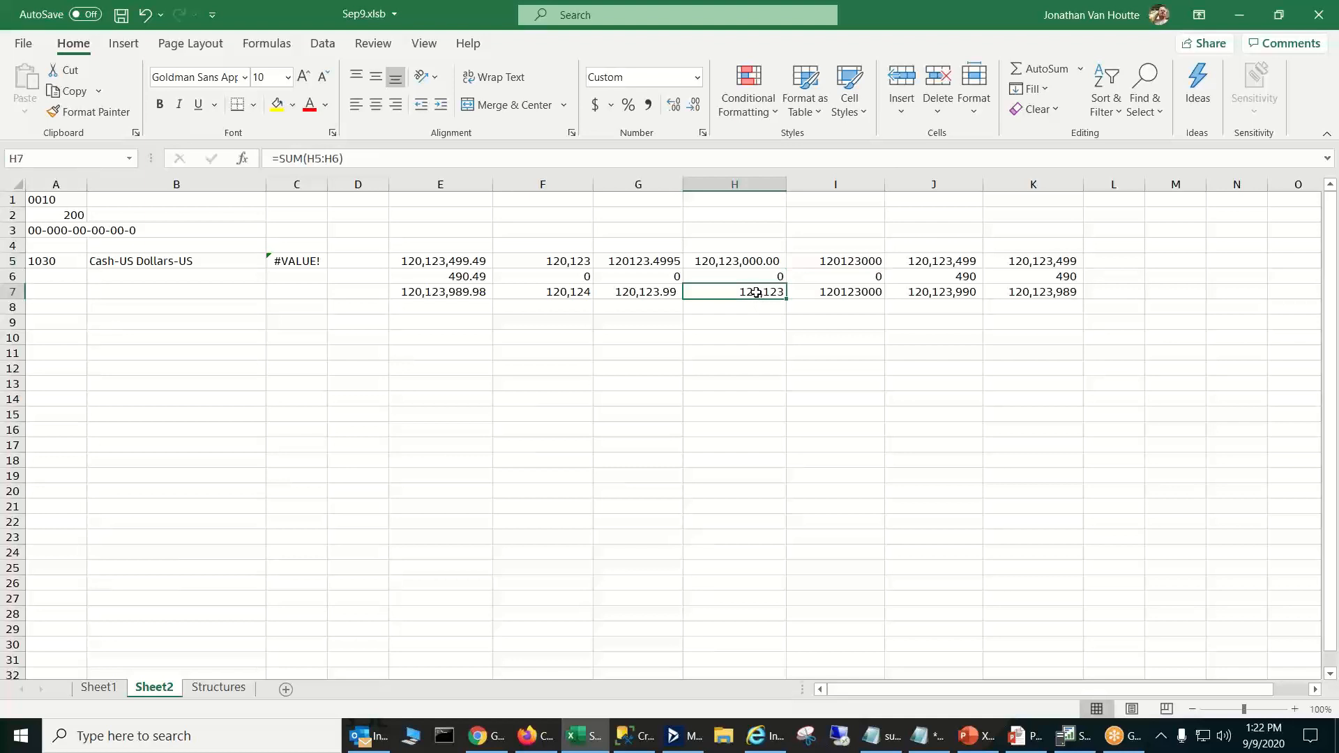
pyautogui.click(850, 293)
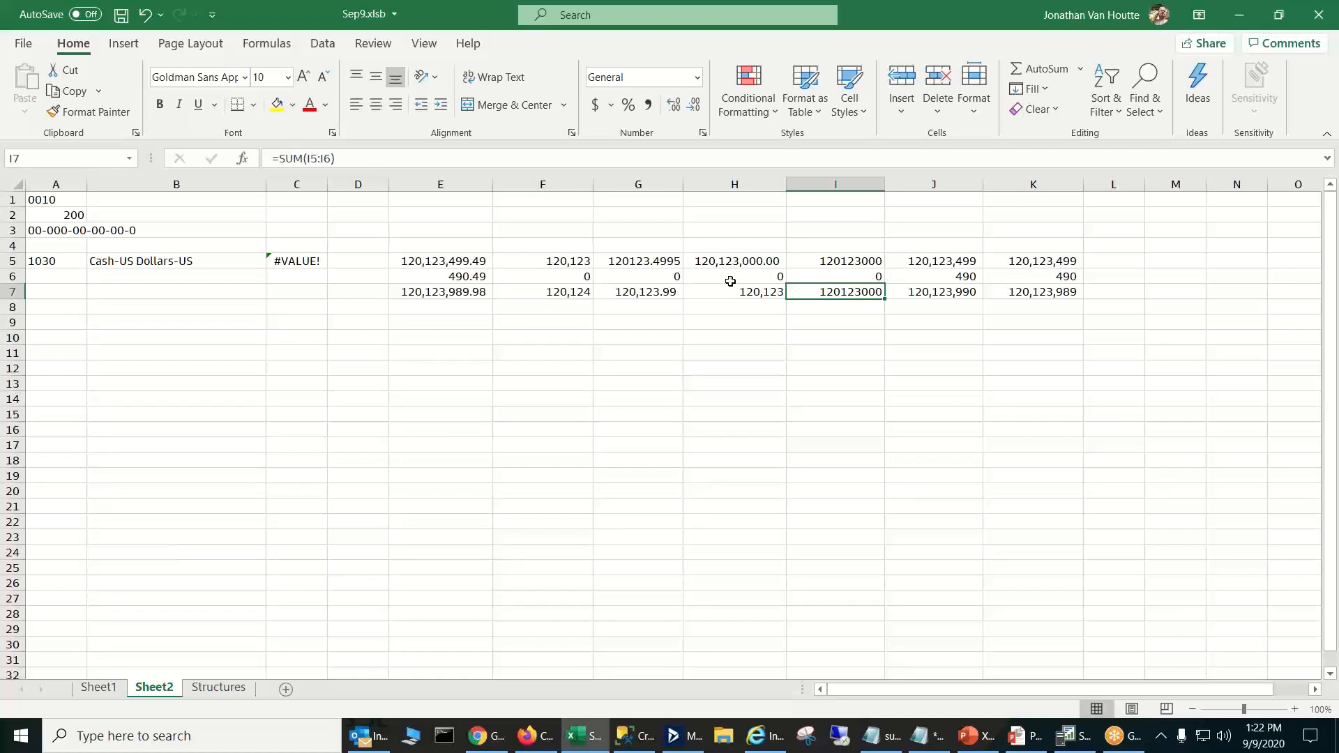
pyautogui.click(766, 293)
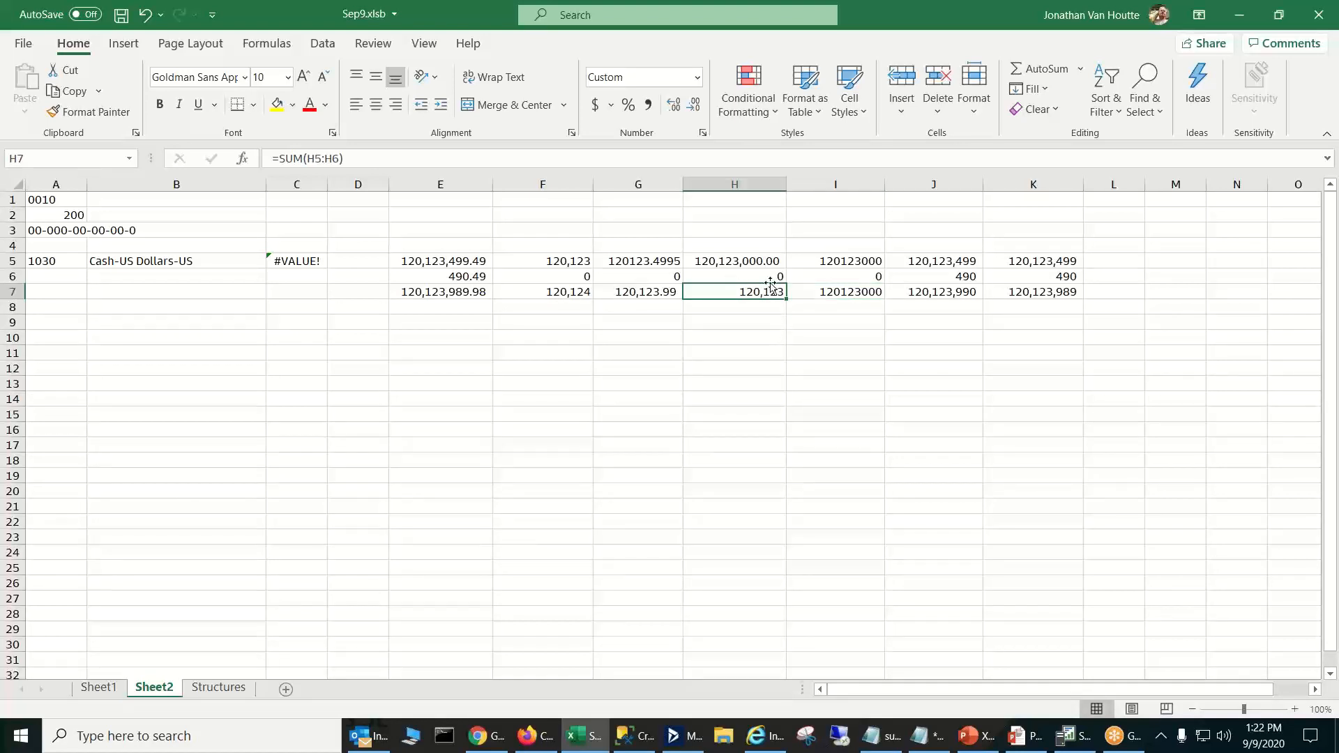
# - Copy the custom thousands format from H6 onto H5
pyautogui.click(769, 279)
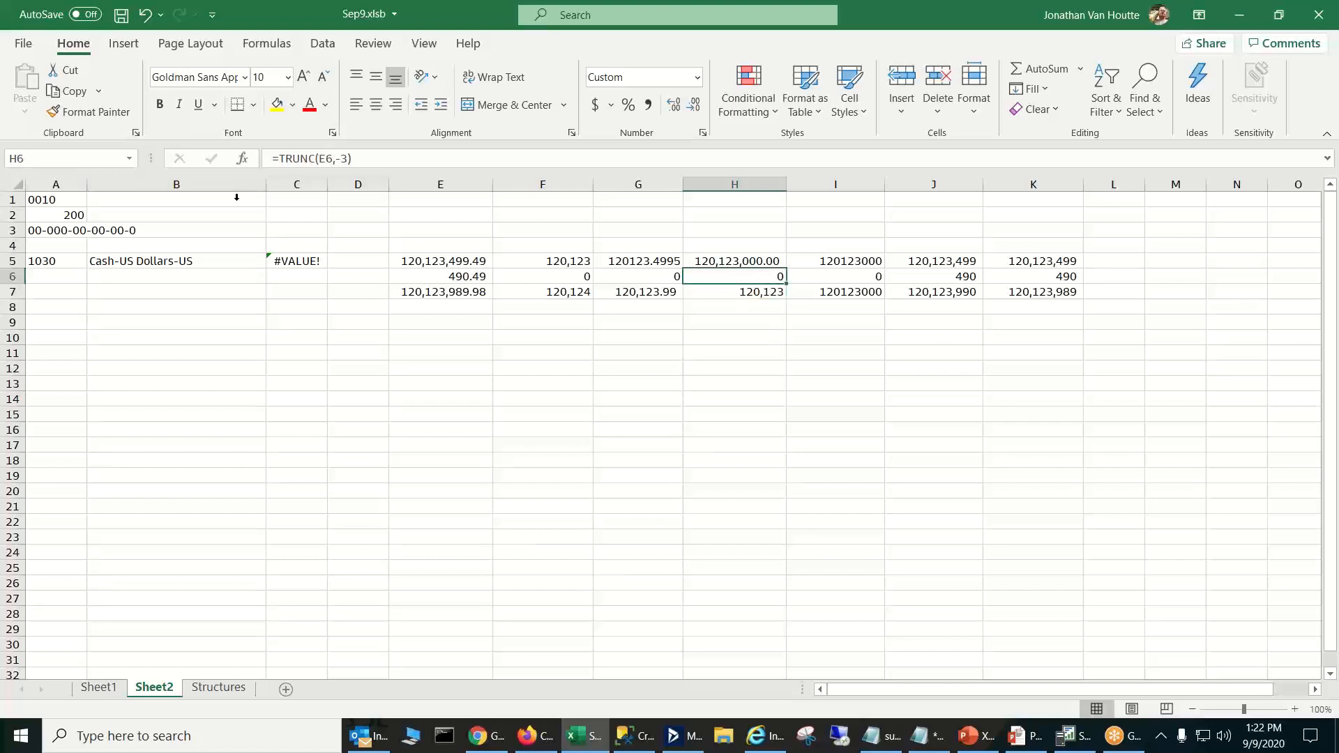
pyautogui.click(110, 114)
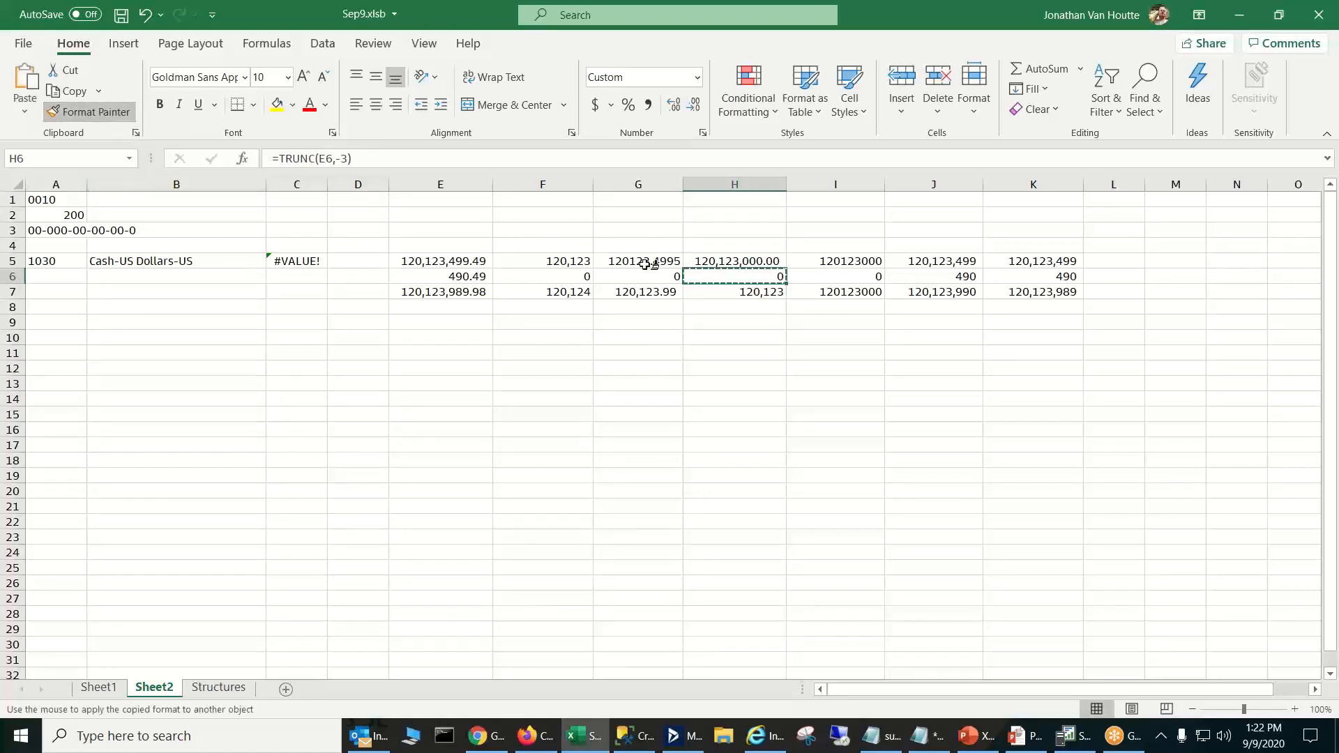
pyautogui.click(725, 260)
pyautogui.click(743, 337)
# - Copy the custom thousands format from H6 onto the MROUND column cells I5:I7
pyautogui.click(782, 274)
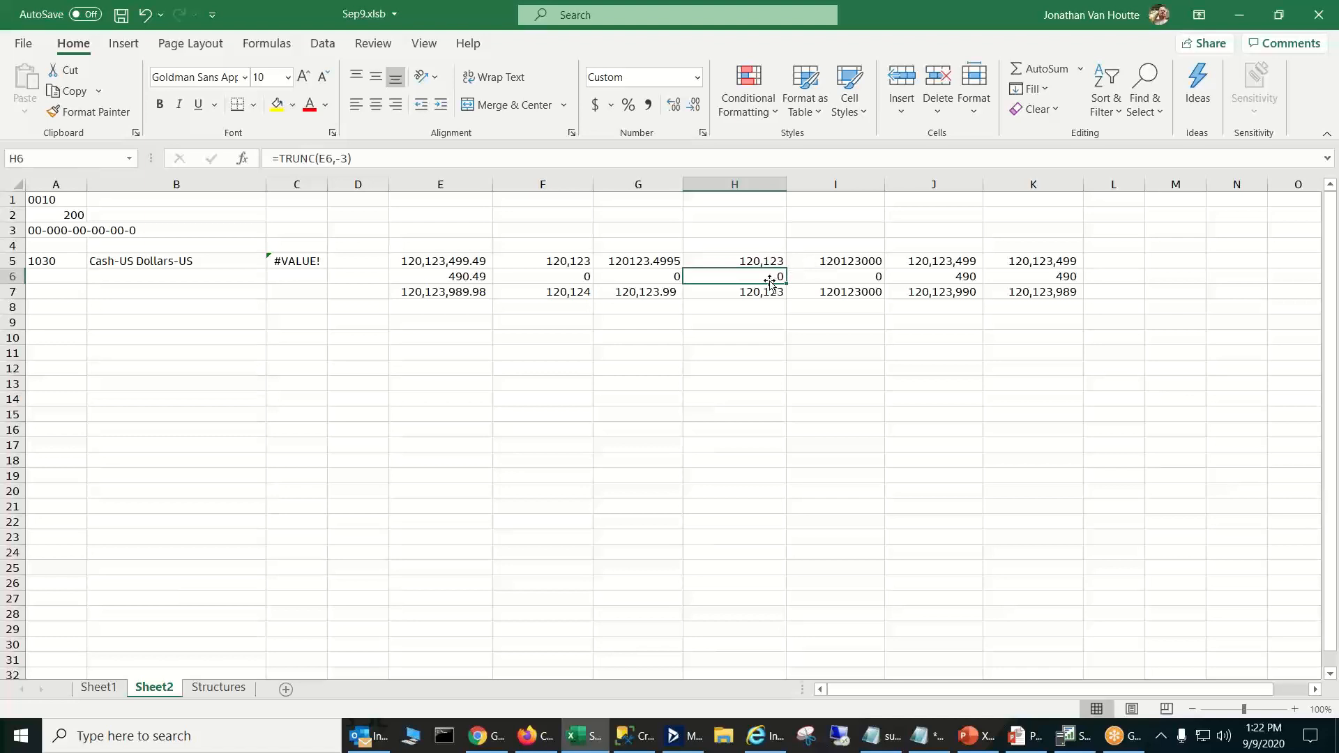
pyautogui.click(115, 114)
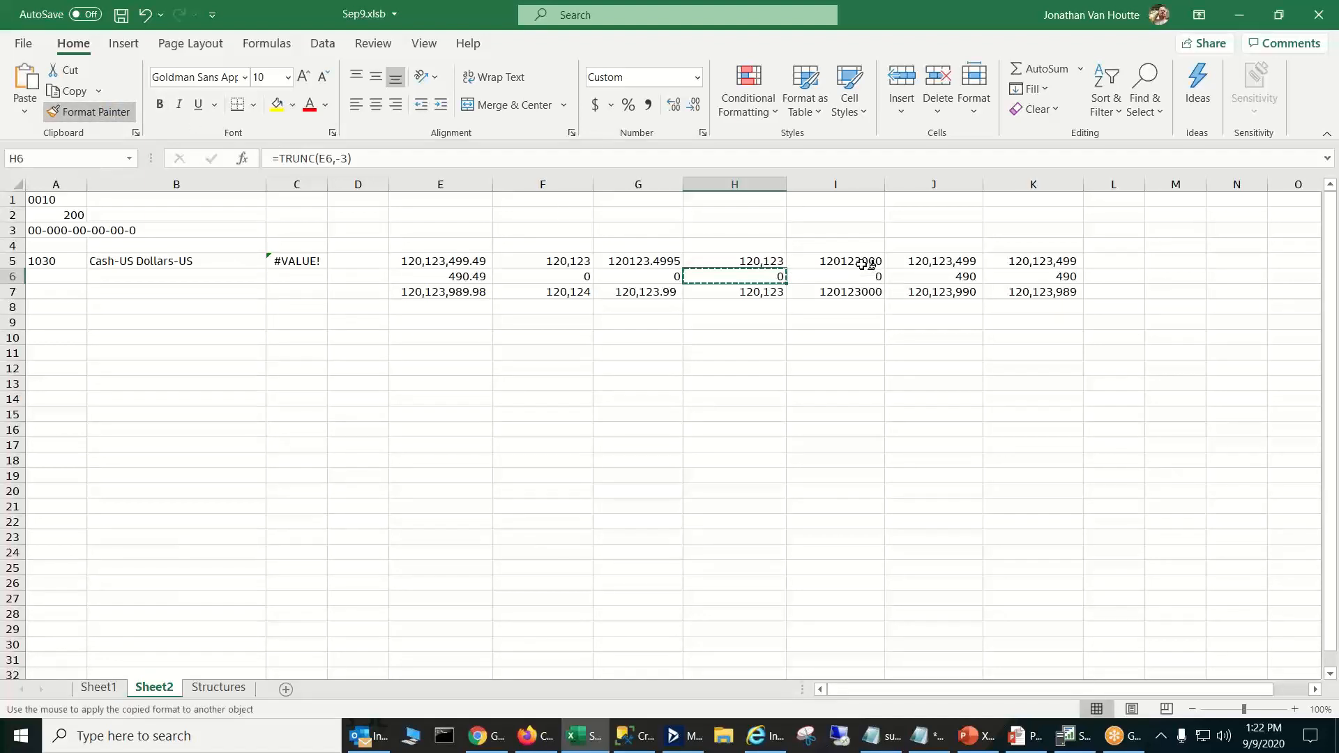
pyautogui.moveTo(867, 262); pyautogui.dragTo(861, 287)
pyautogui.click(859, 318)
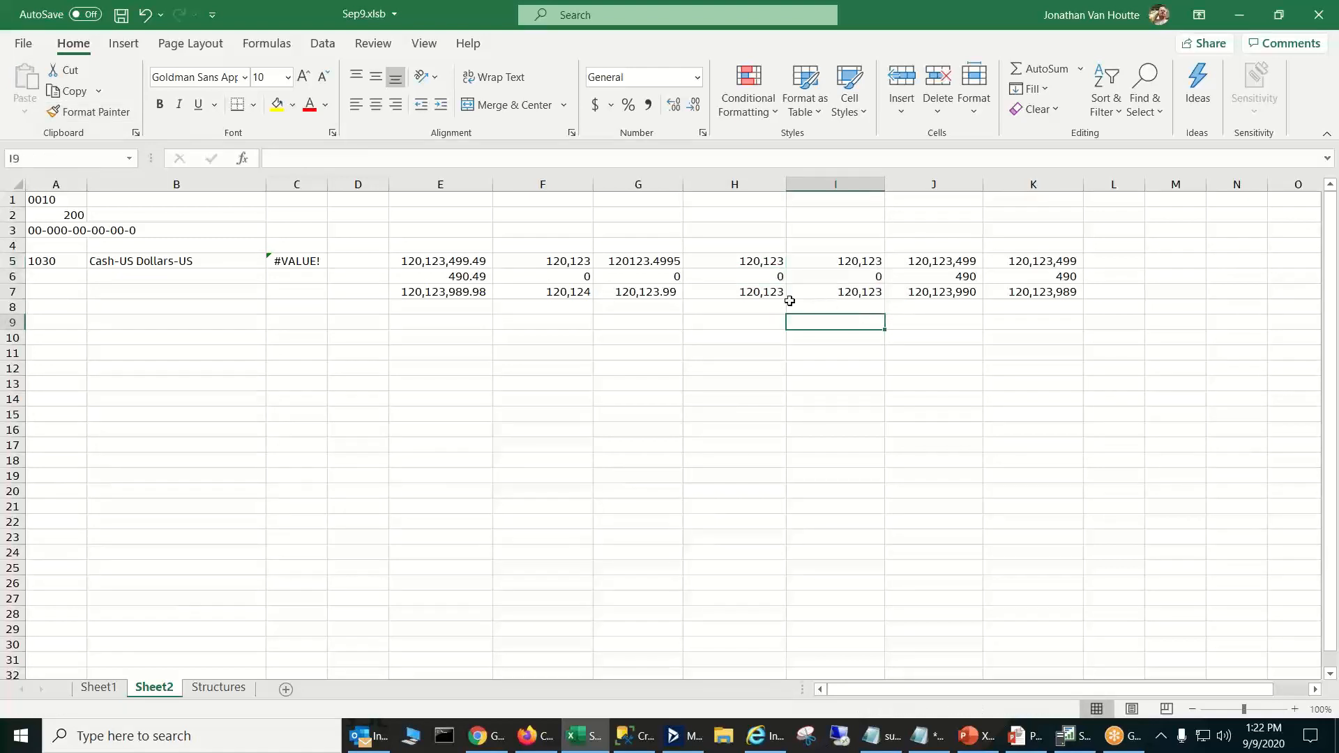
# - Compare the formatted TRUNC and MROUND cells H5 and I5 and the totals beneath them in row 7
pyautogui.click(767, 293)
pyautogui.click(831, 293)
pyautogui.click(857, 265)
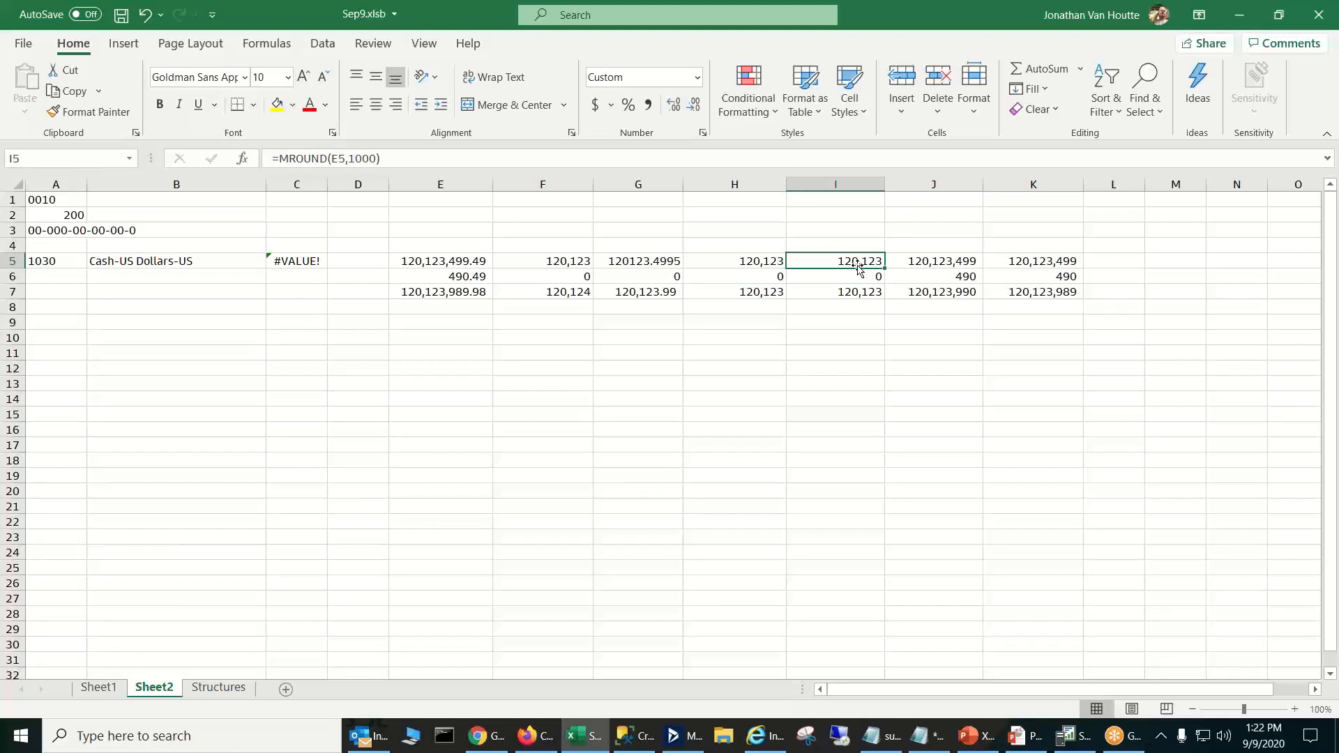
pyautogui.click(746, 262)
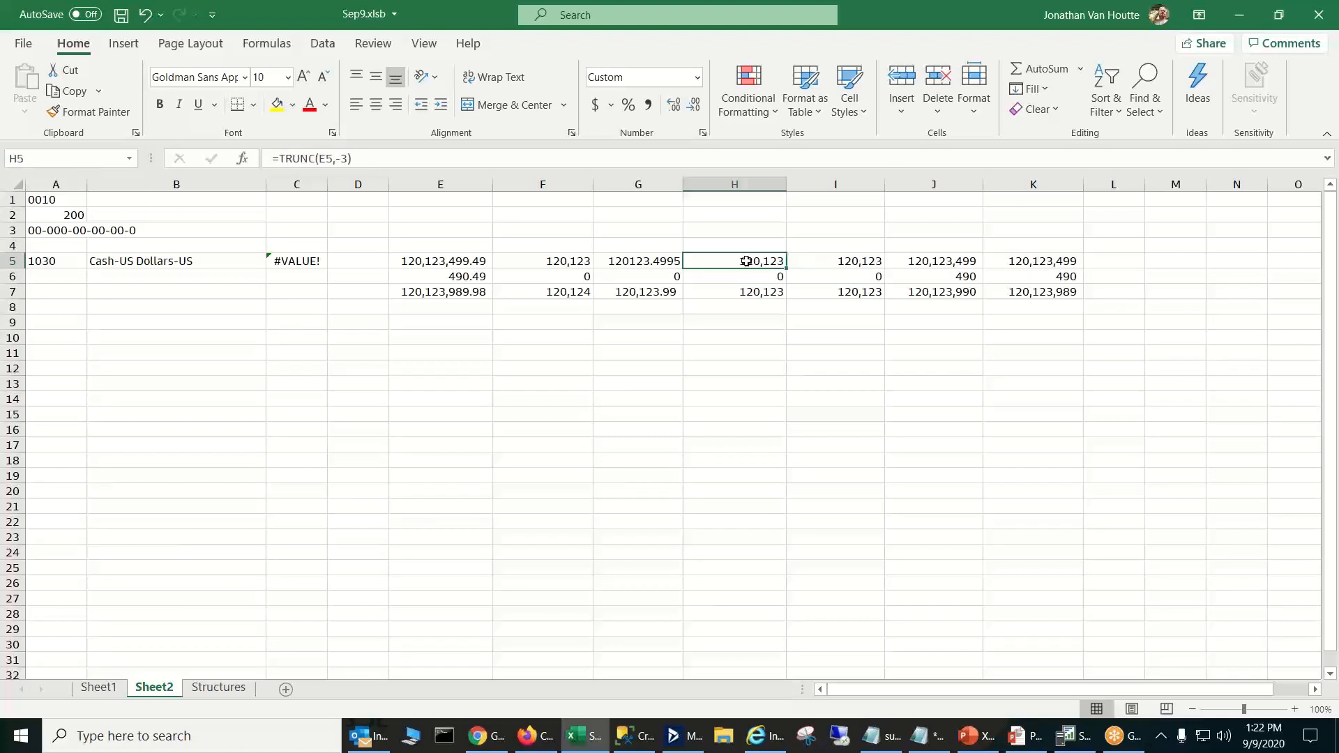
pyautogui.click(843, 263)
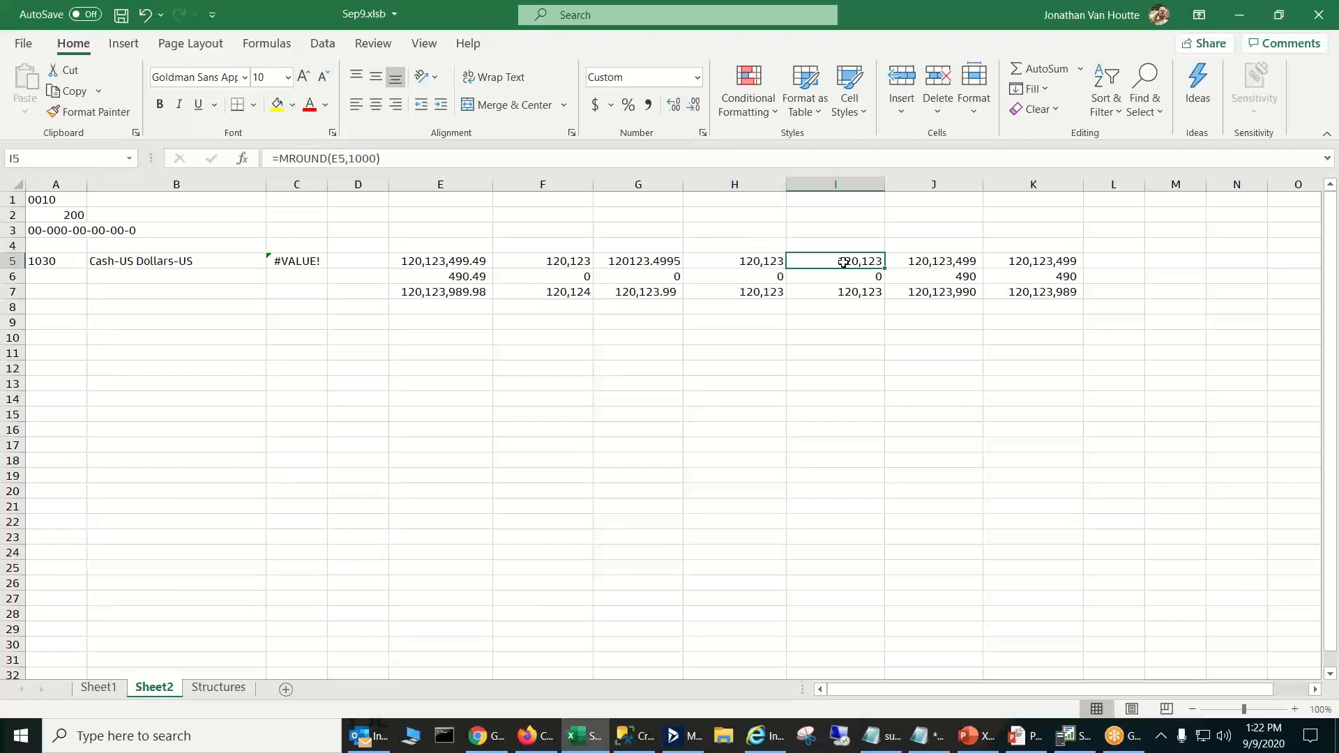
# - Replace ROUND with TRUNC in K5 so the formula is =TRUNC(E5,0)
pyautogui.click(1025, 260)
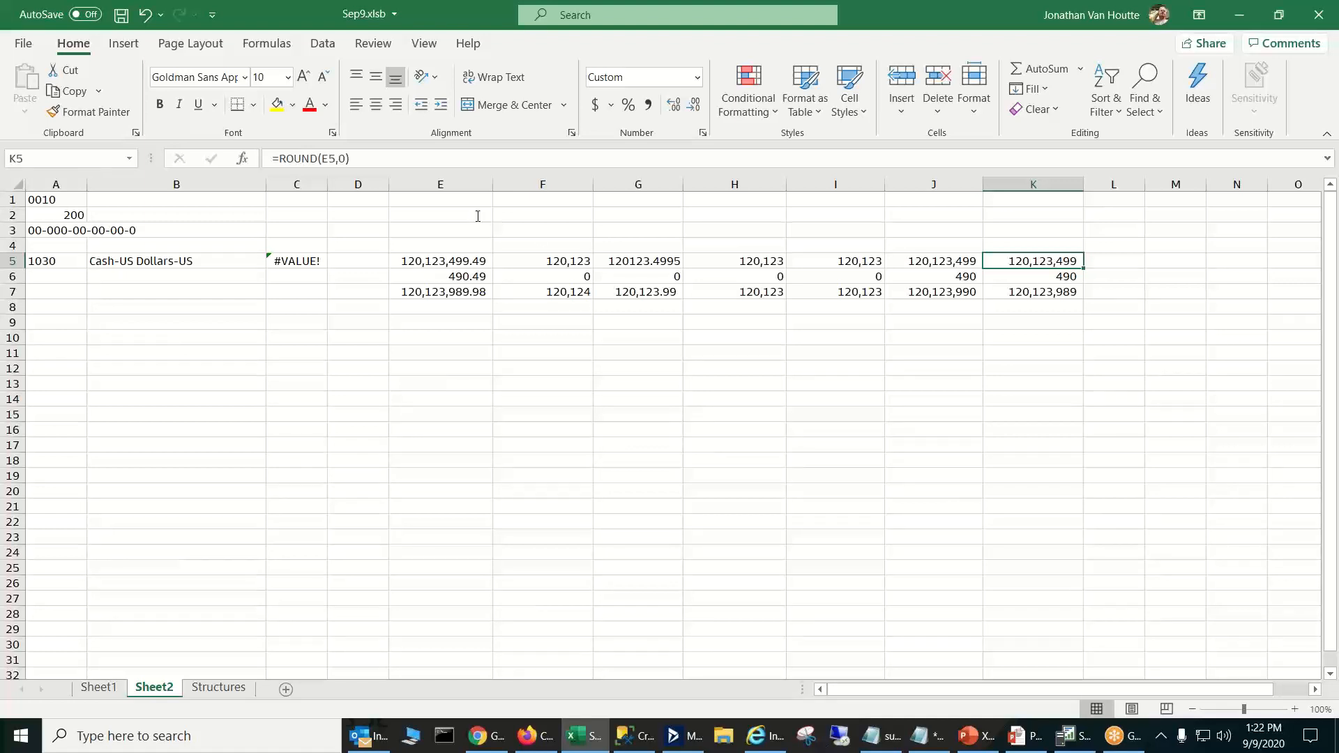
pyautogui.click(314, 157)
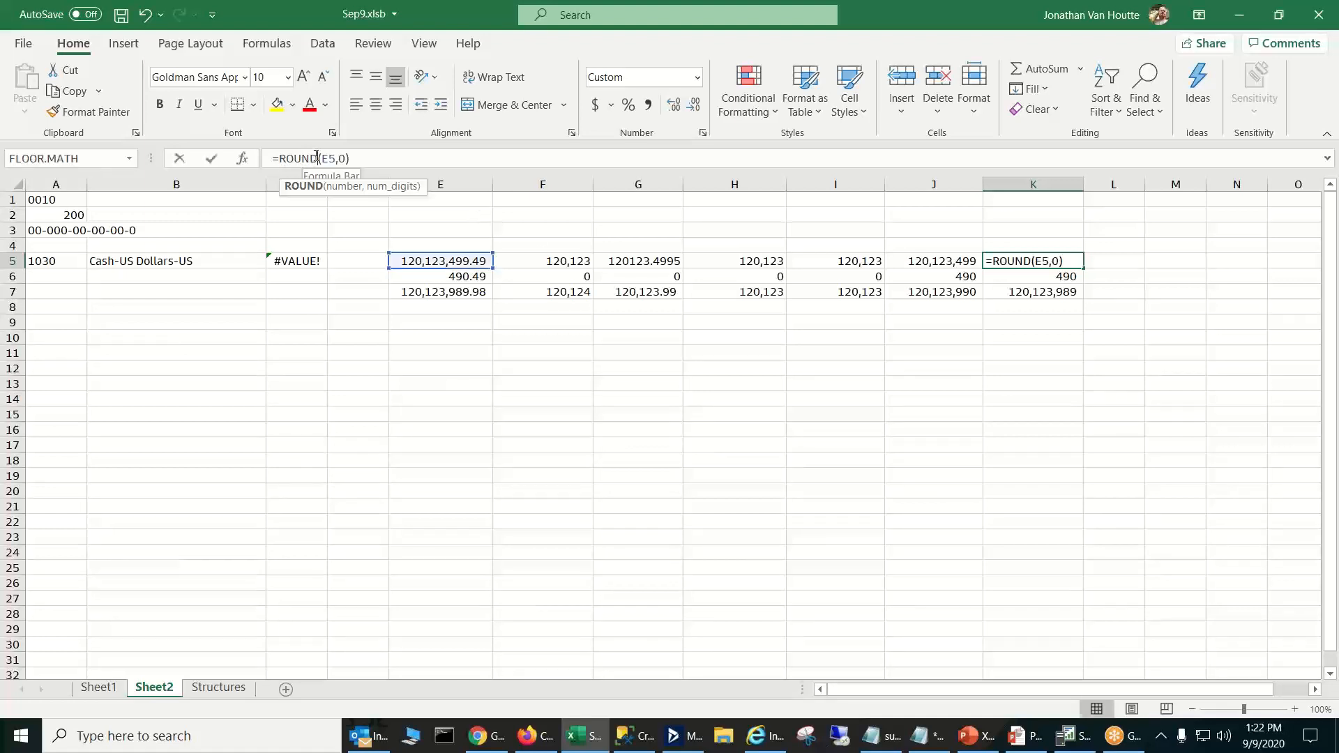
pyautogui.press('BackSpace')
pyautogui.press('BackSpace')
pyautogui.press('BackSpace')
pyautogui.press('BackSpace')
pyautogui.press('BackSpace')
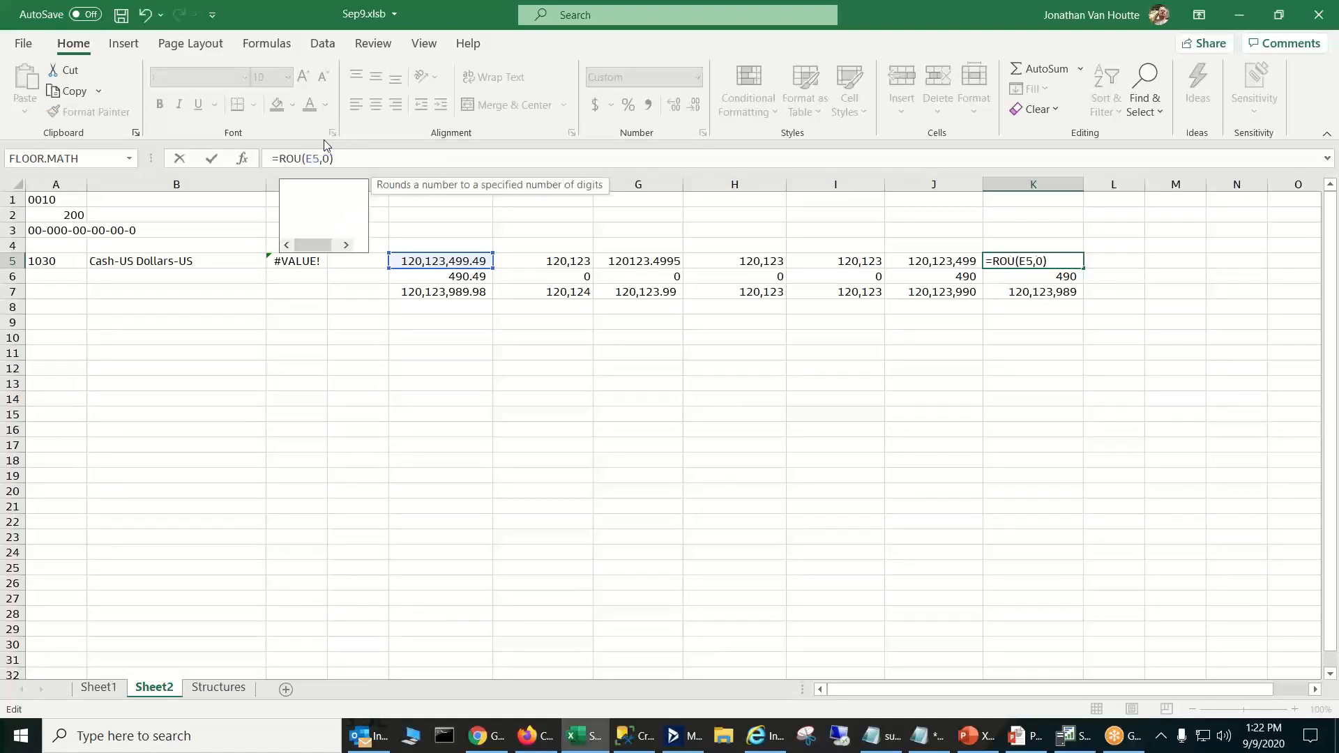
pyautogui.write('trunc')
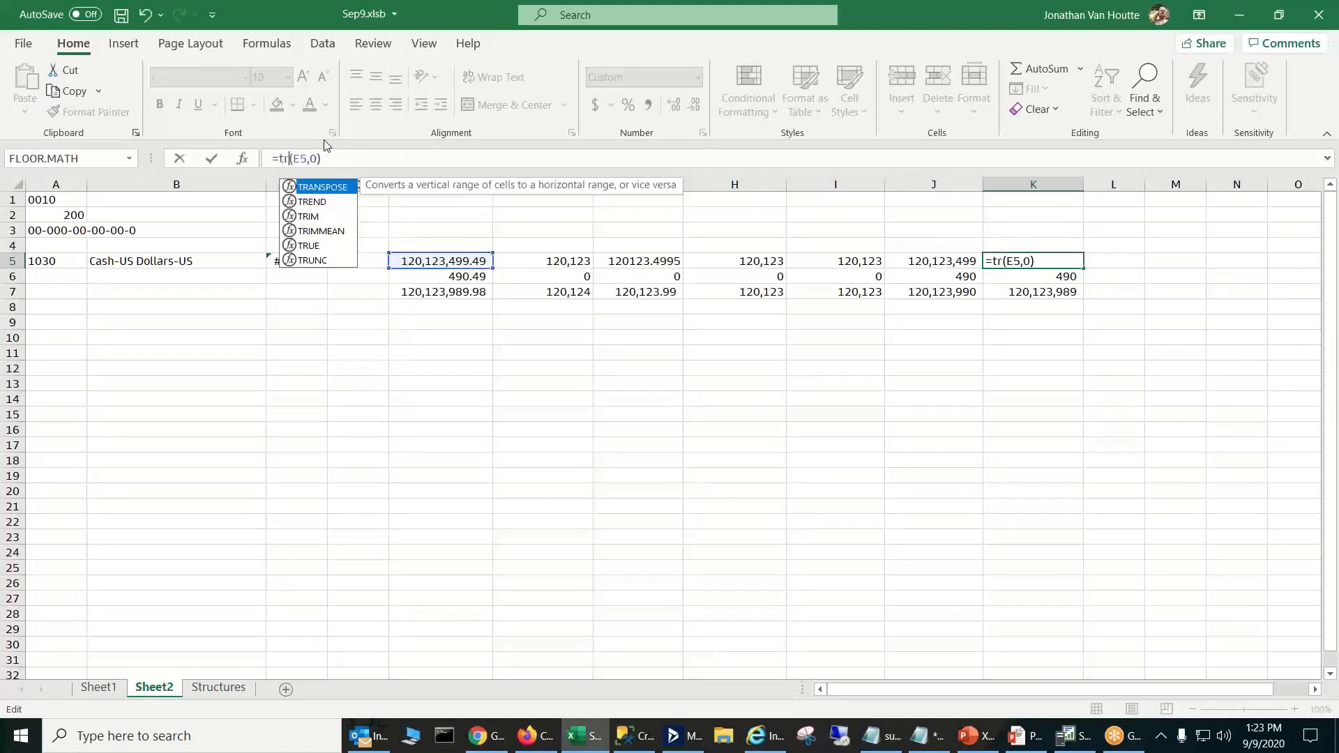
pyautogui.press('Return')
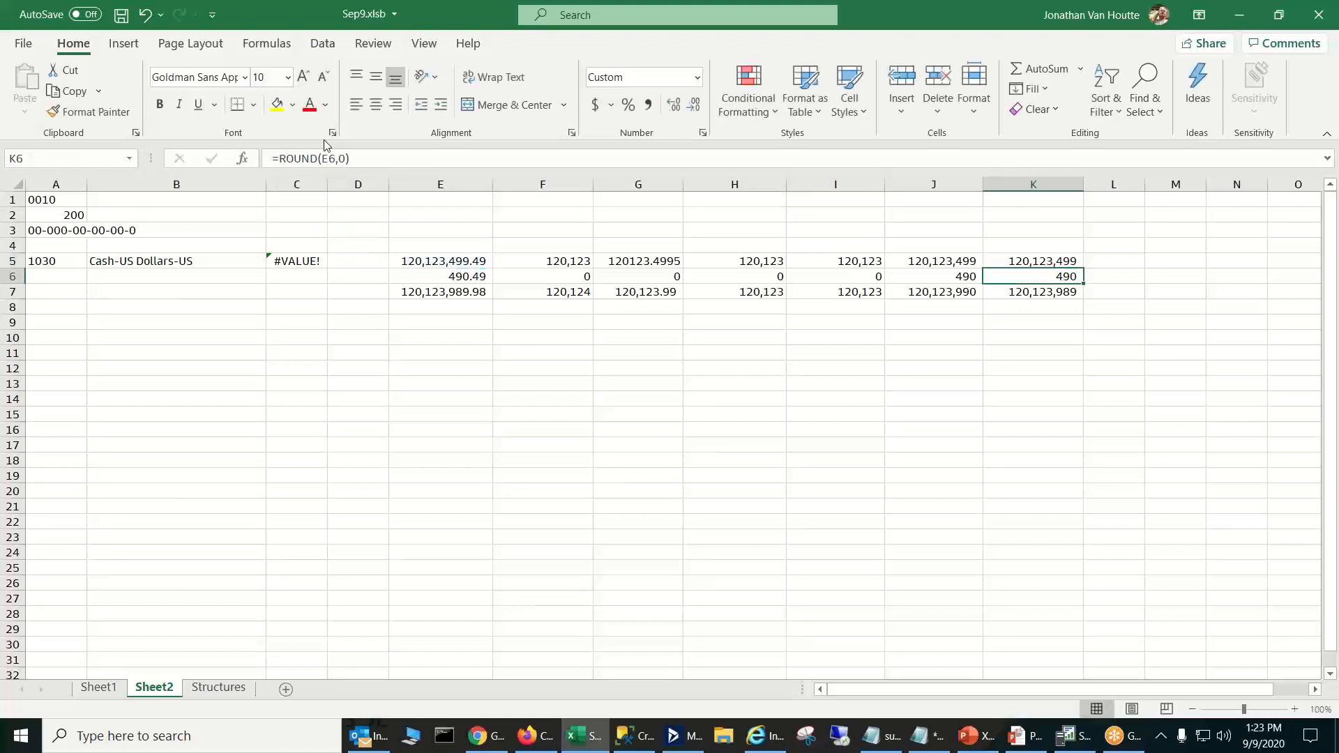
# - Fill the TRUNC formula from K5 down to K6, keeping the SUM in K7
pyautogui.click(1058, 262)
pyautogui.moveTo(1085, 269); pyautogui.dragTo(1085, 293)
pyautogui.click(1103, 334)
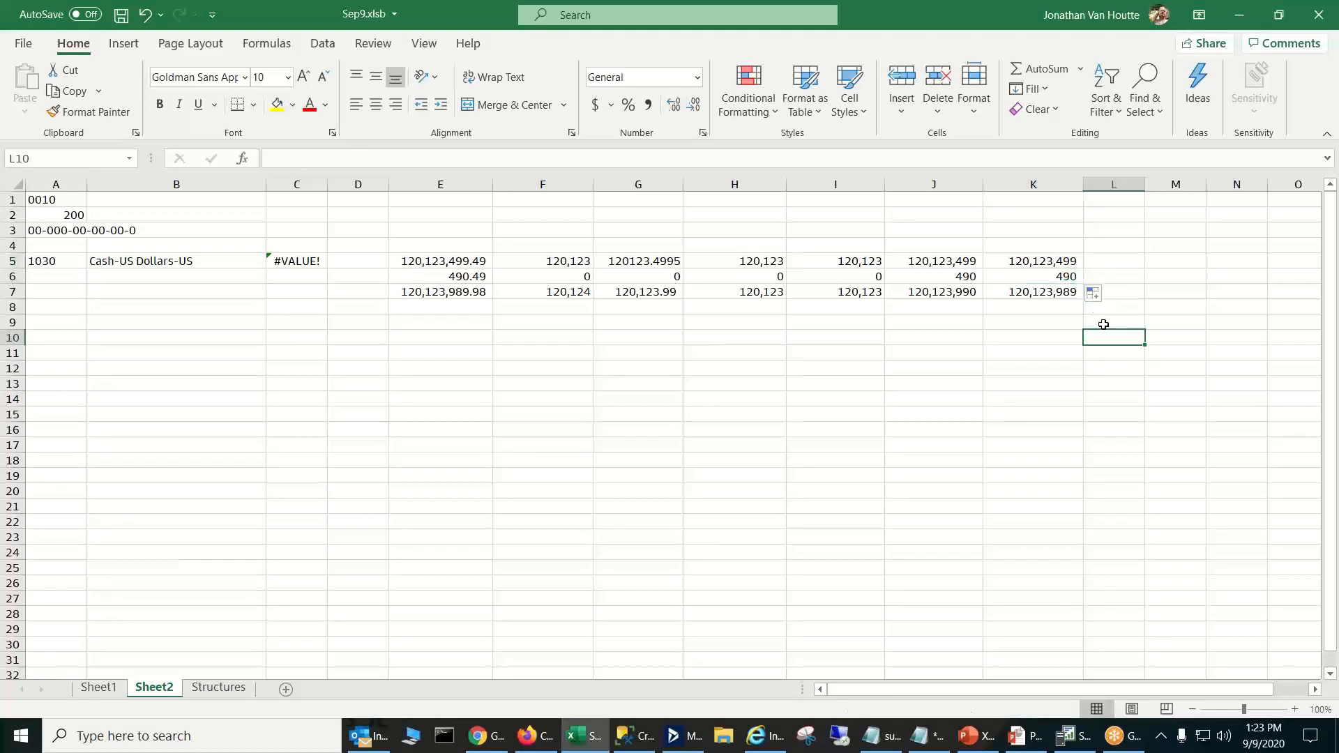
# - Check the TRUNC formula in K6, then compare the totals in J7 and K7 and the references in J5:J6
pyautogui.click(1066, 279)
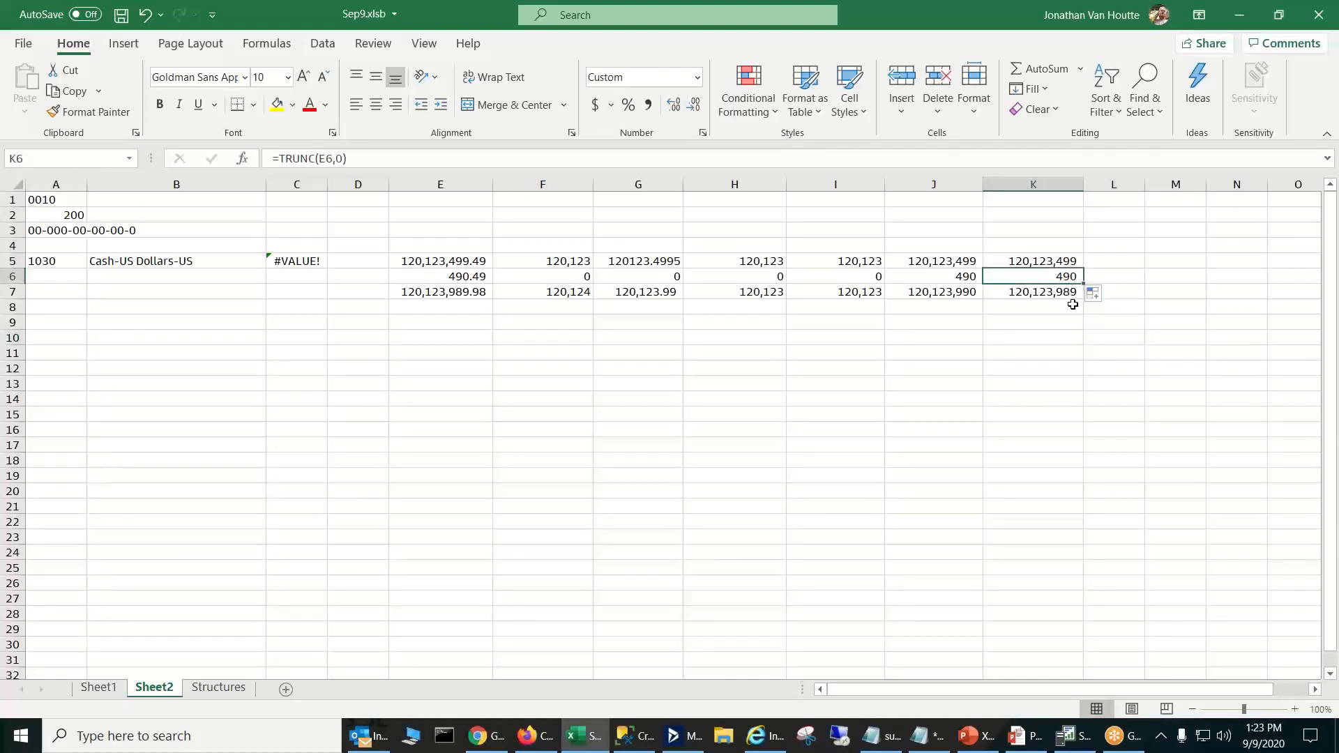
pyautogui.click(1074, 304)
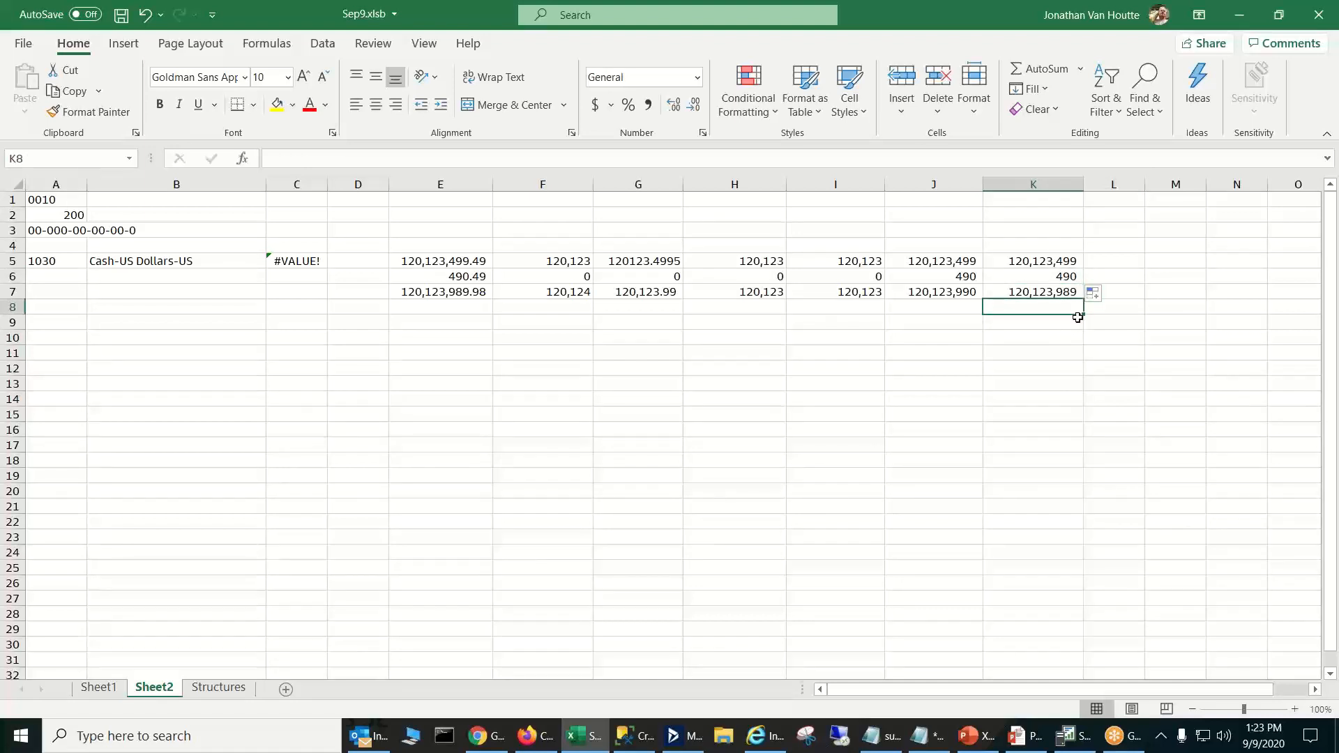
pyautogui.click(954, 297)
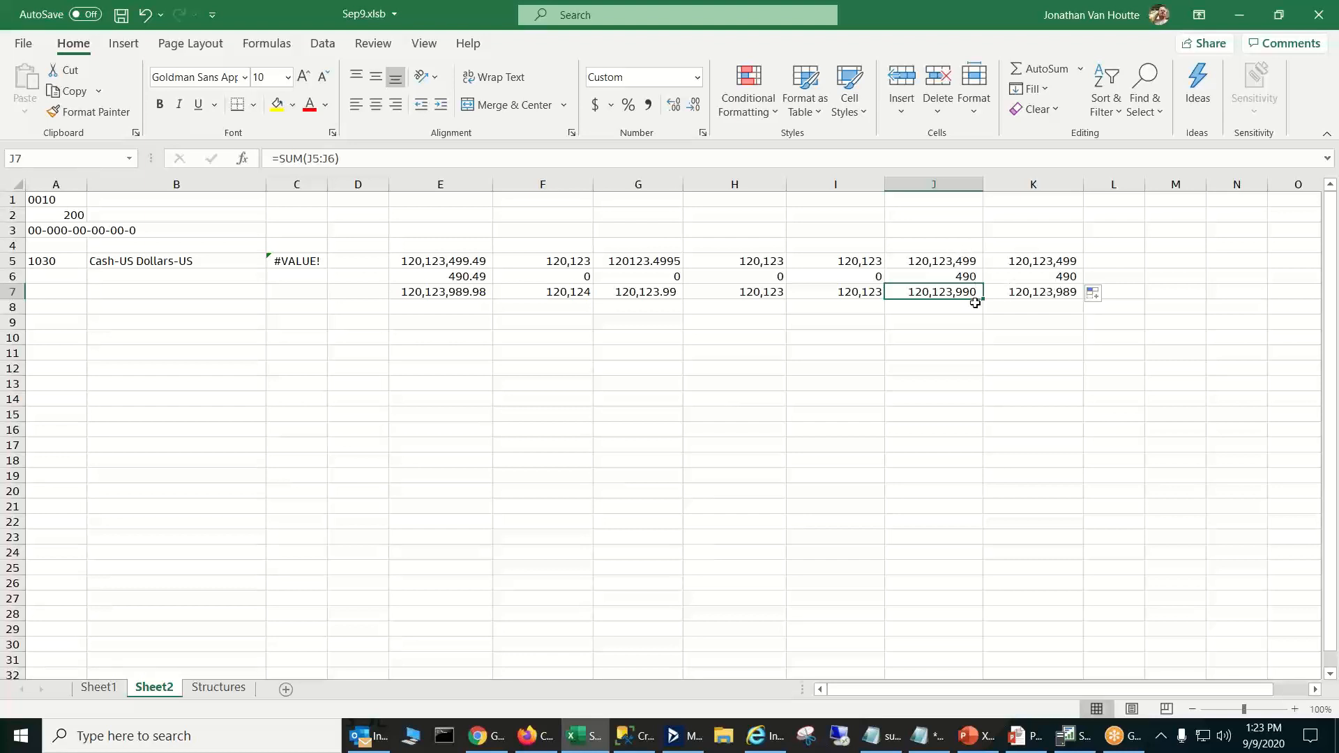
pyautogui.click(1054, 293)
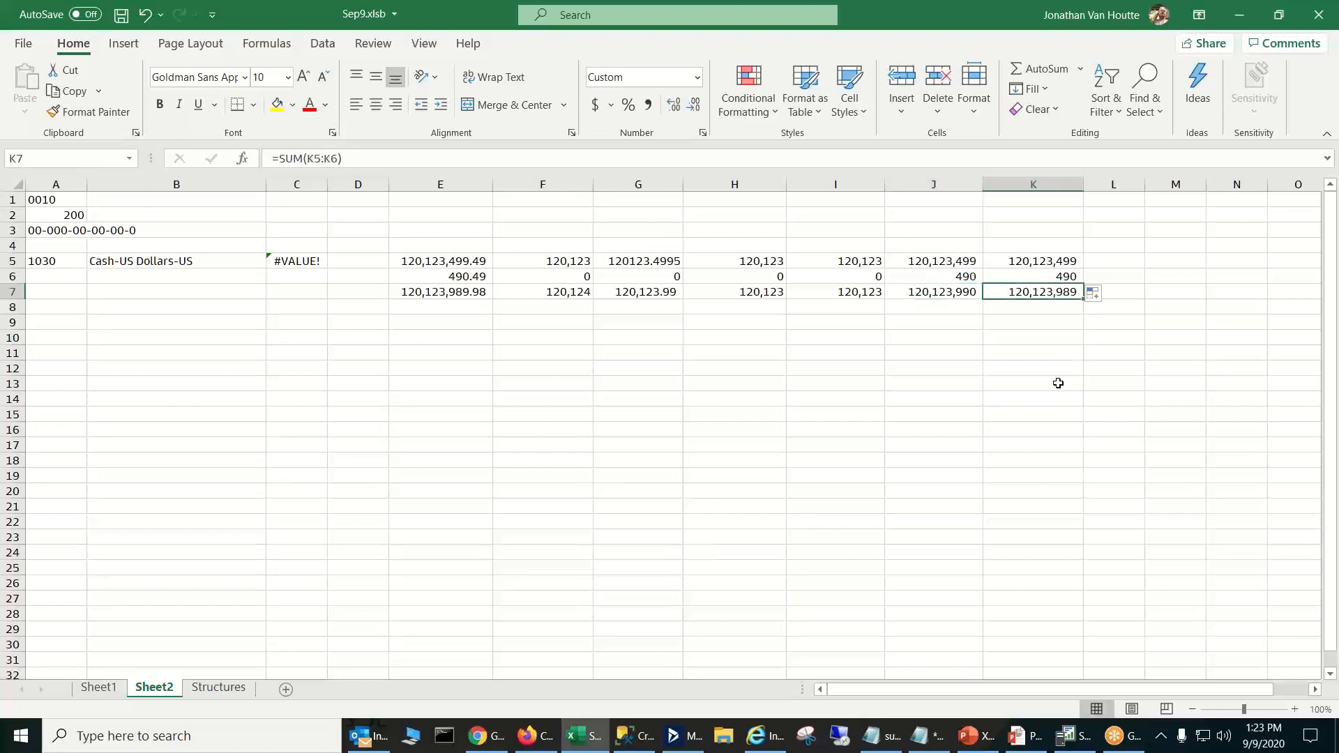
pyautogui.click(952, 294)
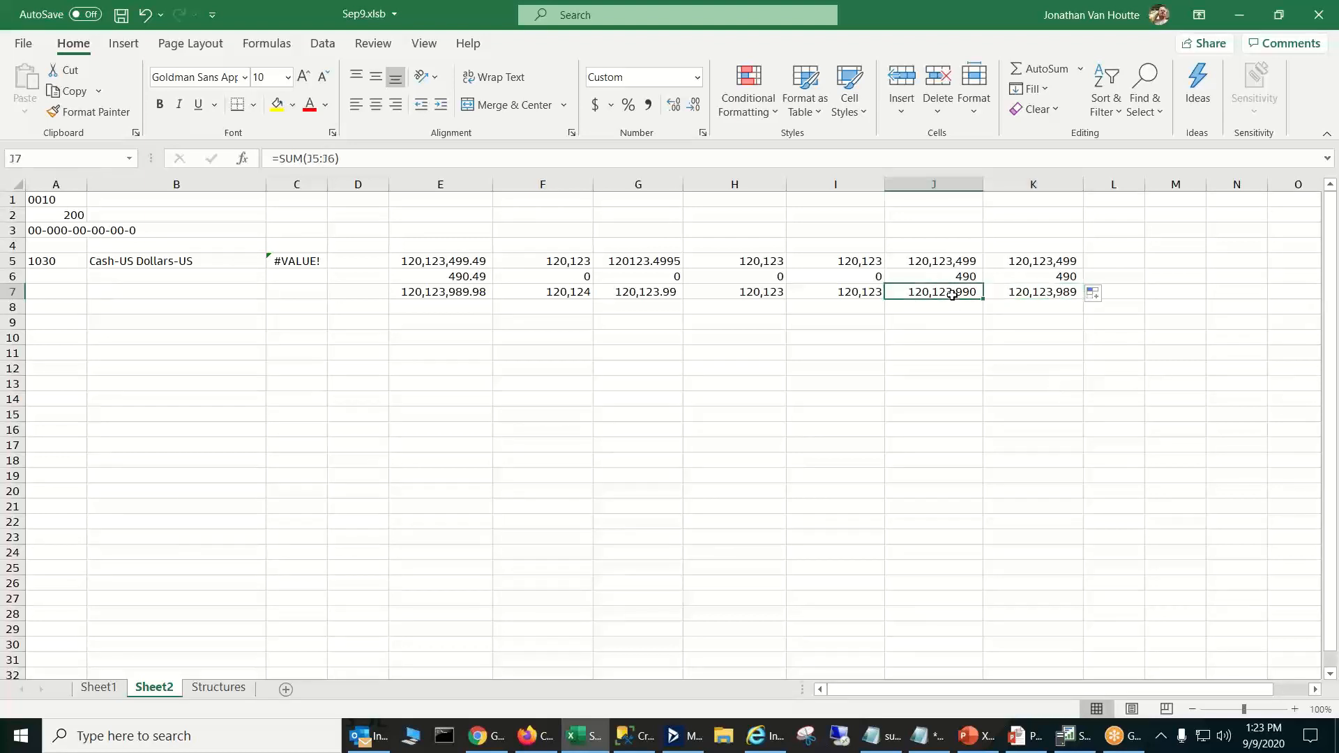
pyautogui.click(951, 272)
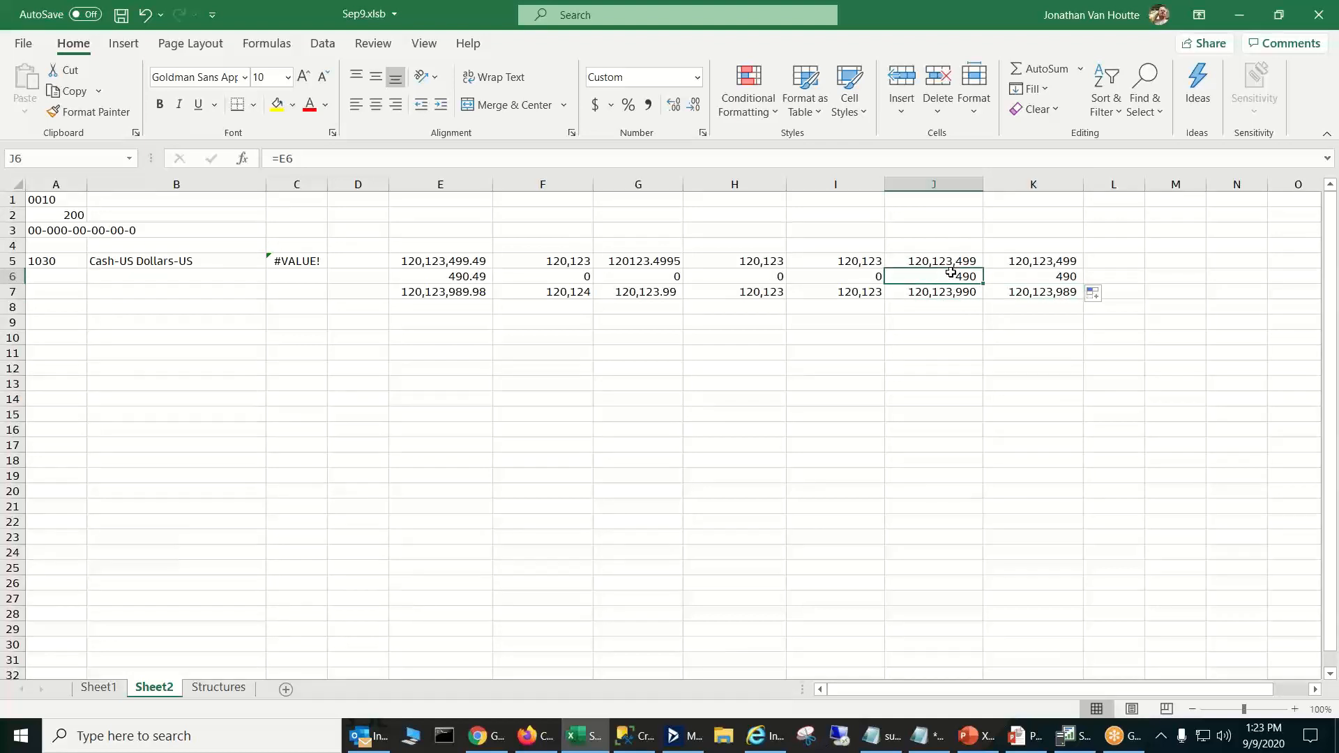
pyautogui.click(958, 257)
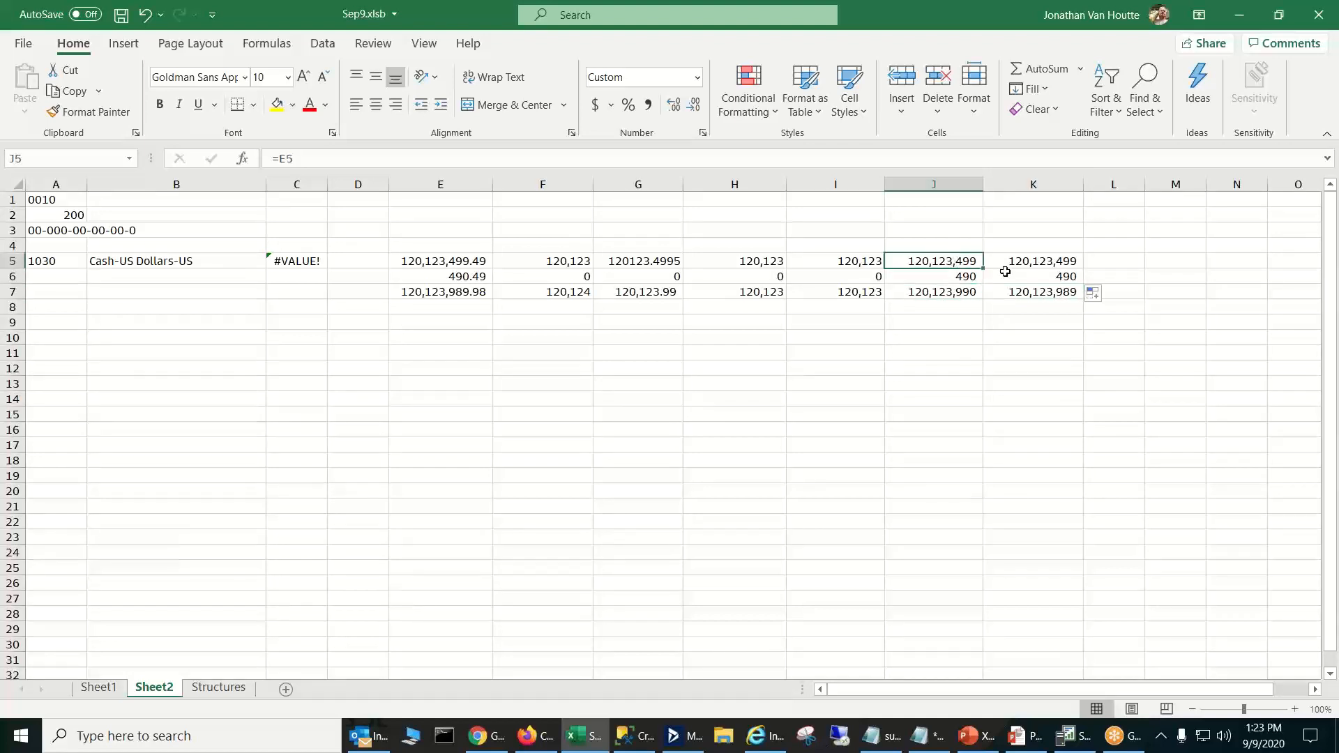
# - Compare the plain reference in J6 and J5 with the MROUND formula in I5 and the TRUNC formulas in K5:K6
pyautogui.click(958, 279)
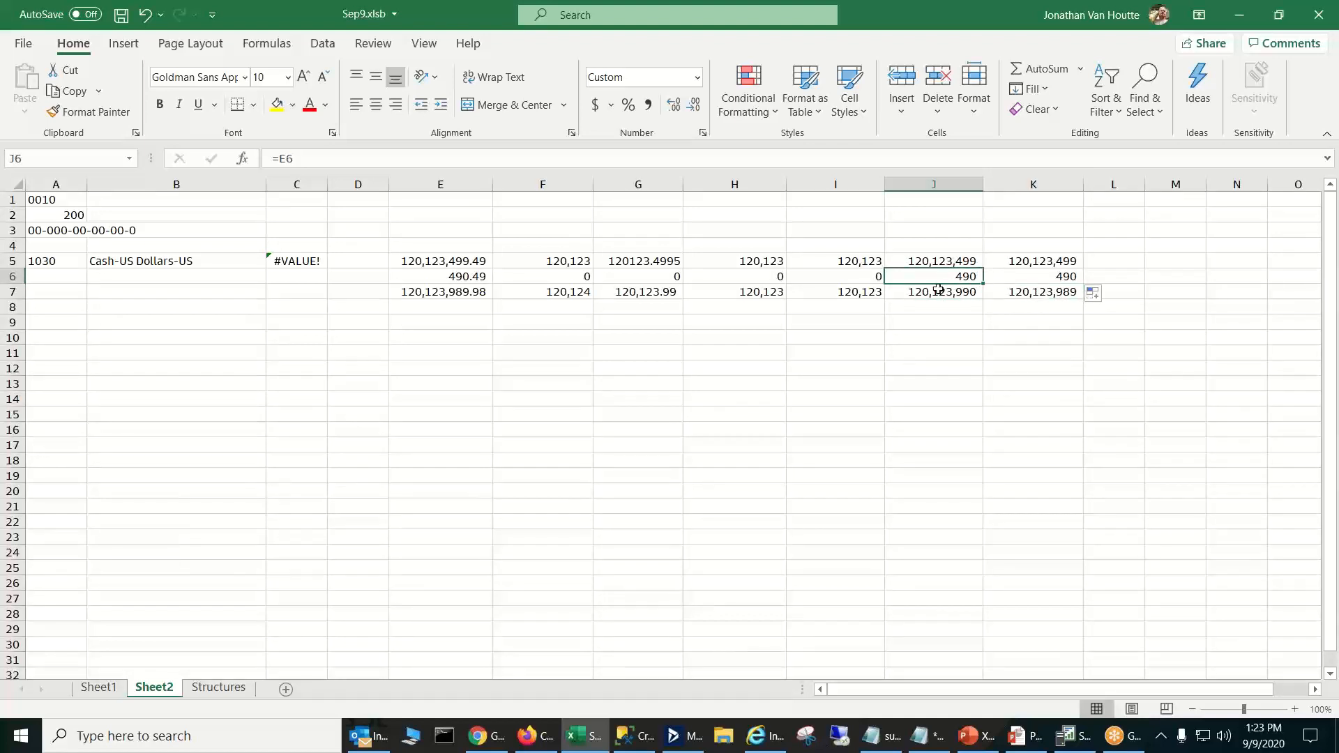
pyautogui.click(861, 260)
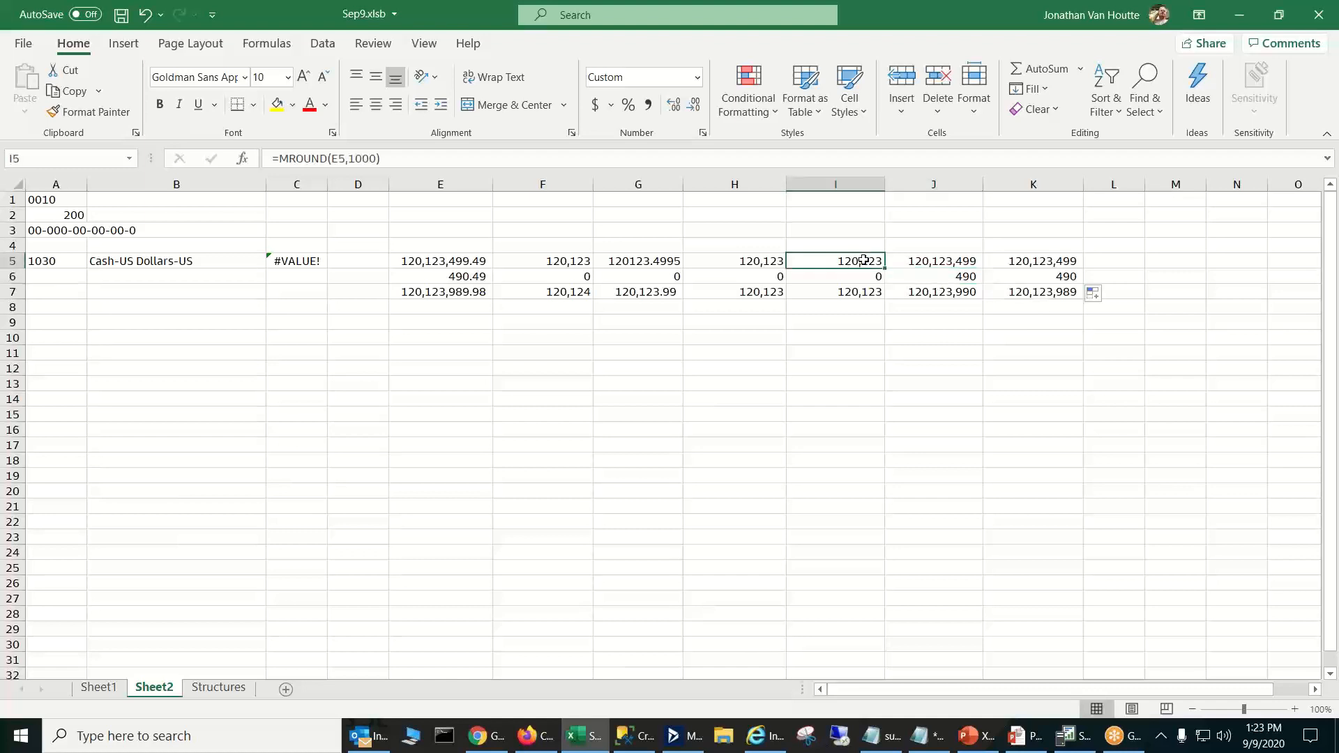
pyautogui.click(941, 259)
pyautogui.click(1023, 260)
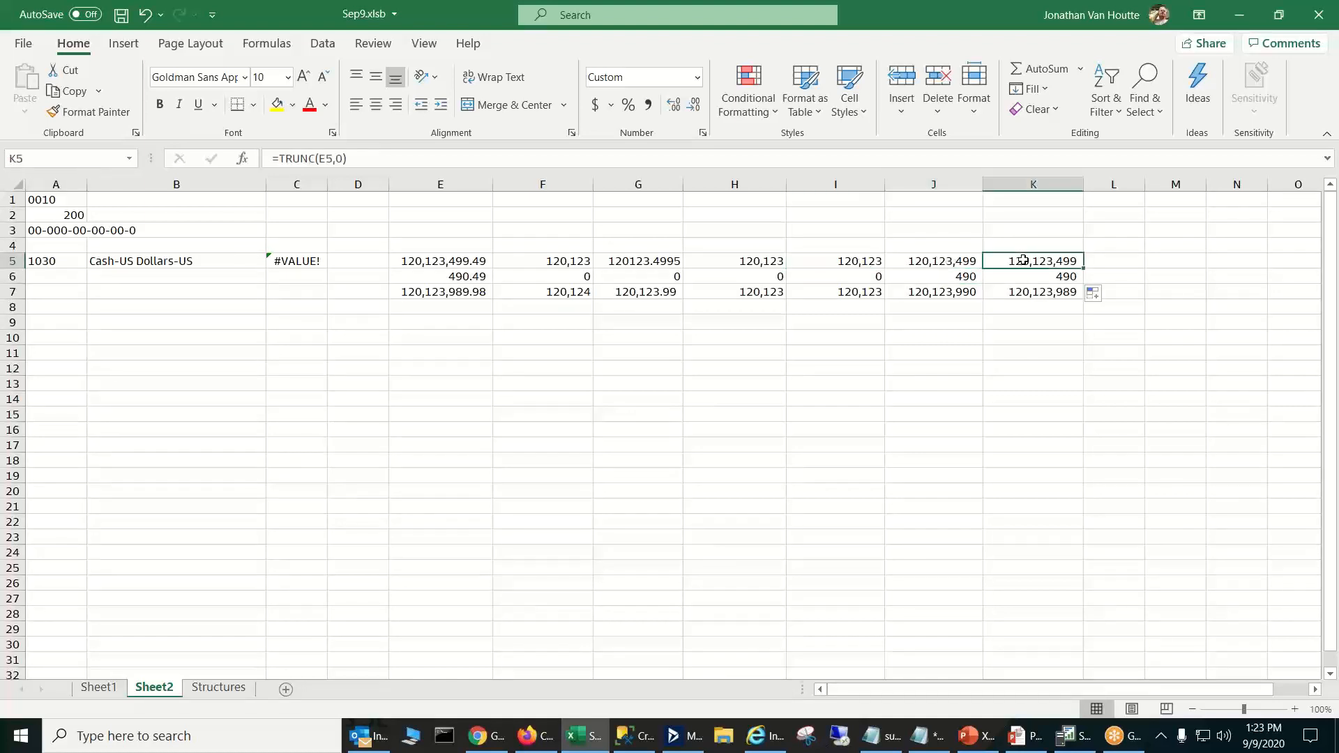
pyautogui.click(1049, 277)
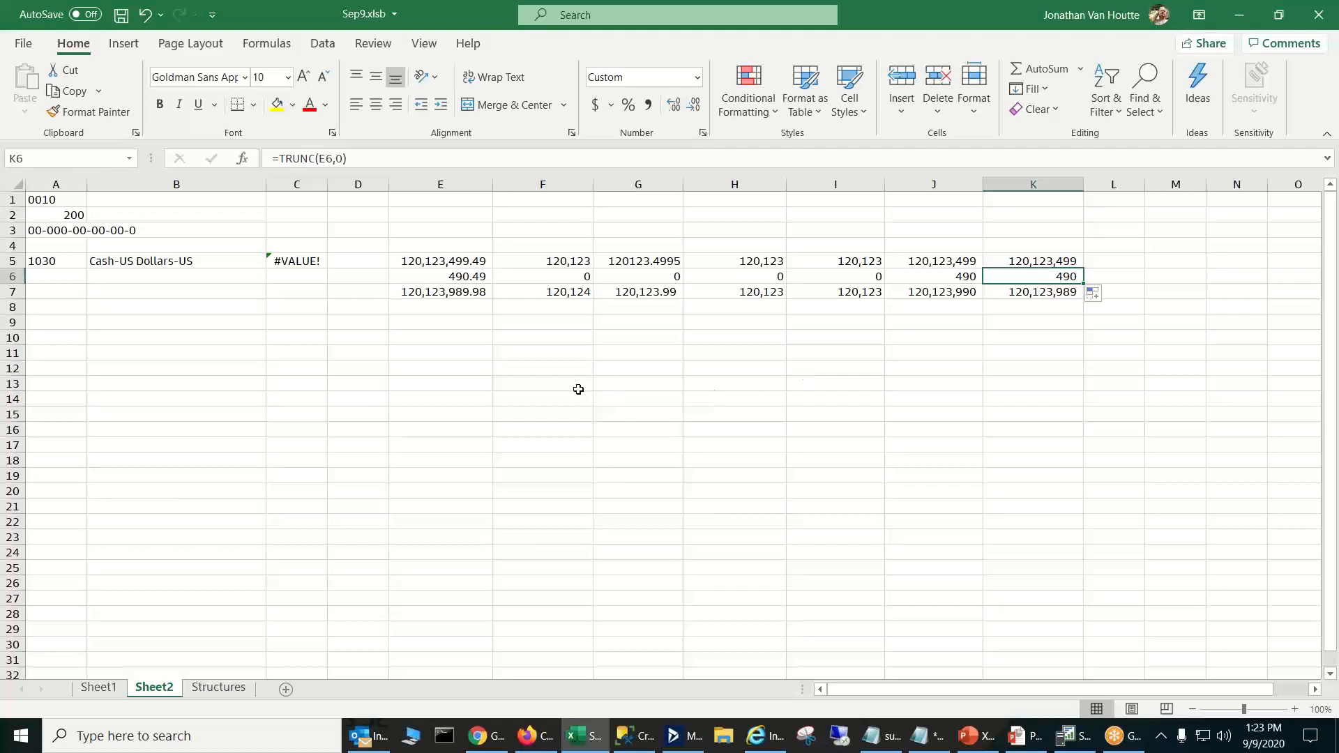
# - Examine the SUM totals in E7, F7 and G7 to compare the unrounded total with the formatted and divided versions
pyautogui.click(471, 300)
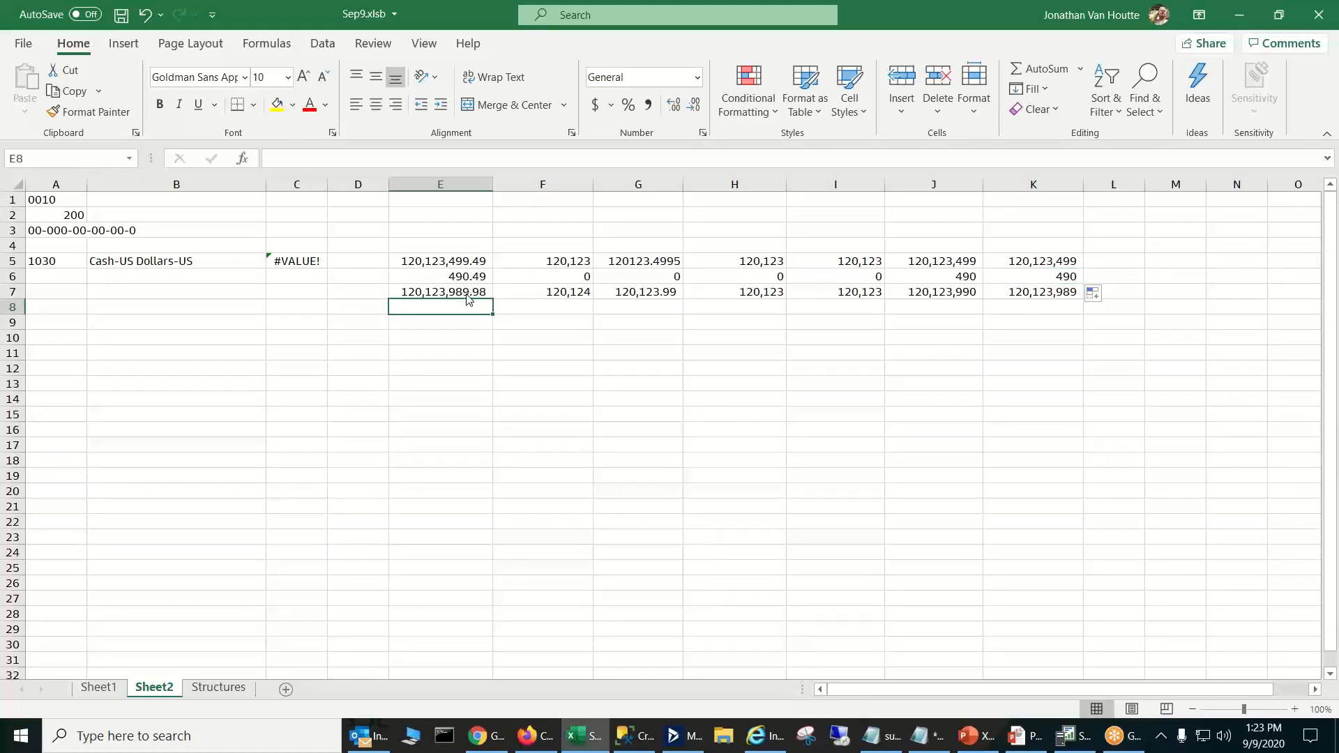
pyautogui.click(465, 292)
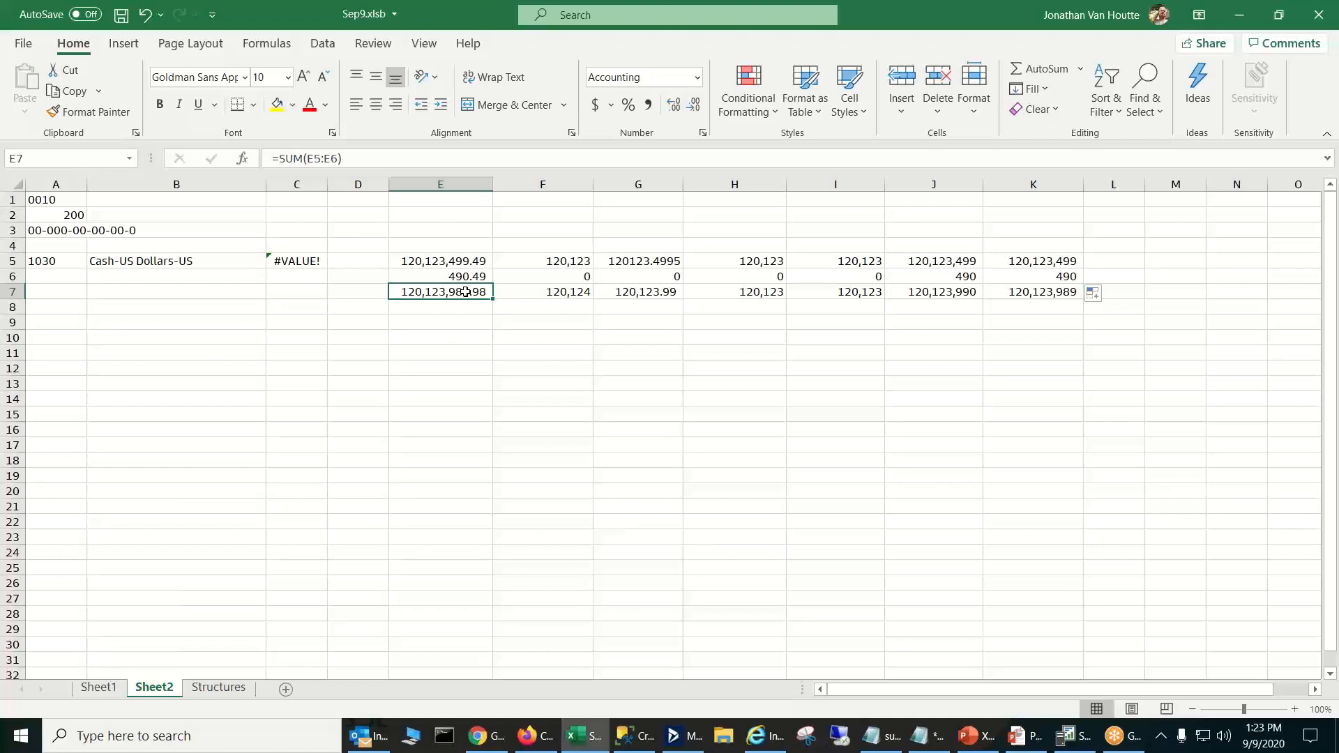
pyautogui.click(548, 293)
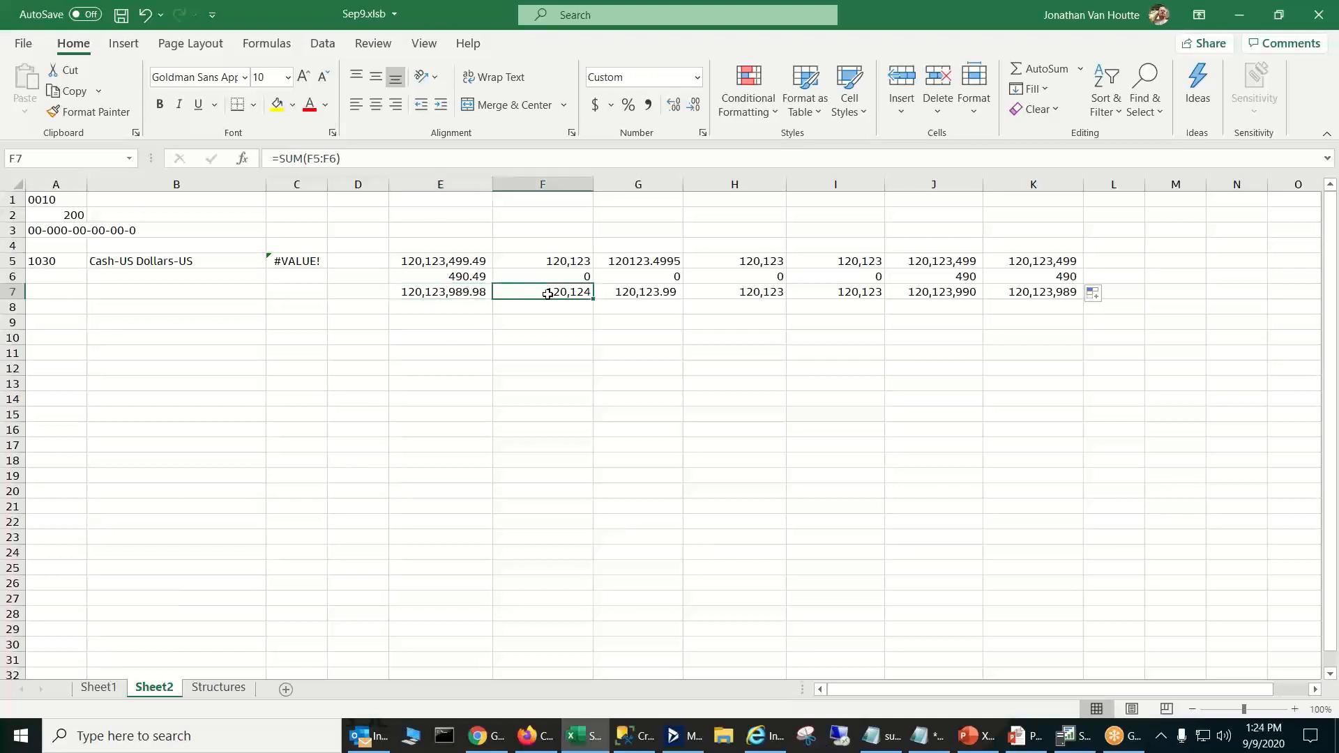
pyautogui.click(652, 298)
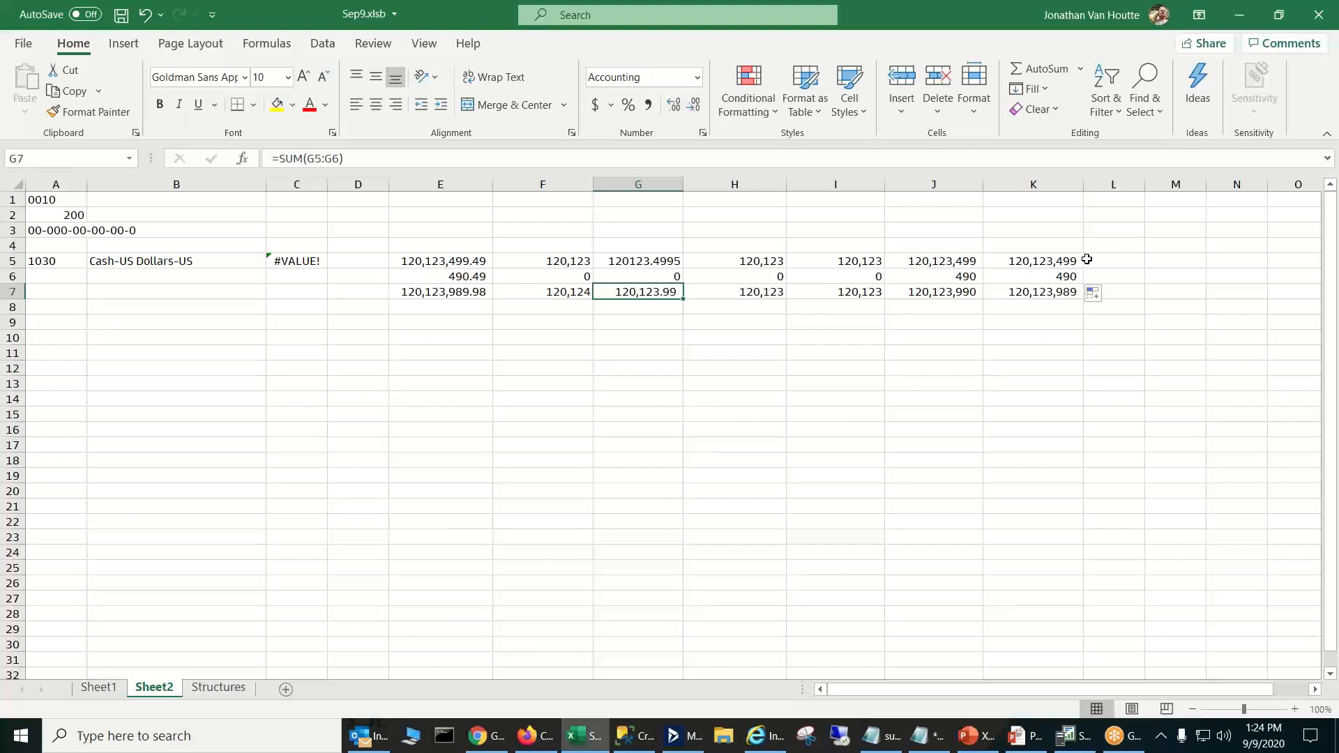
pyautogui.click(1114, 263)
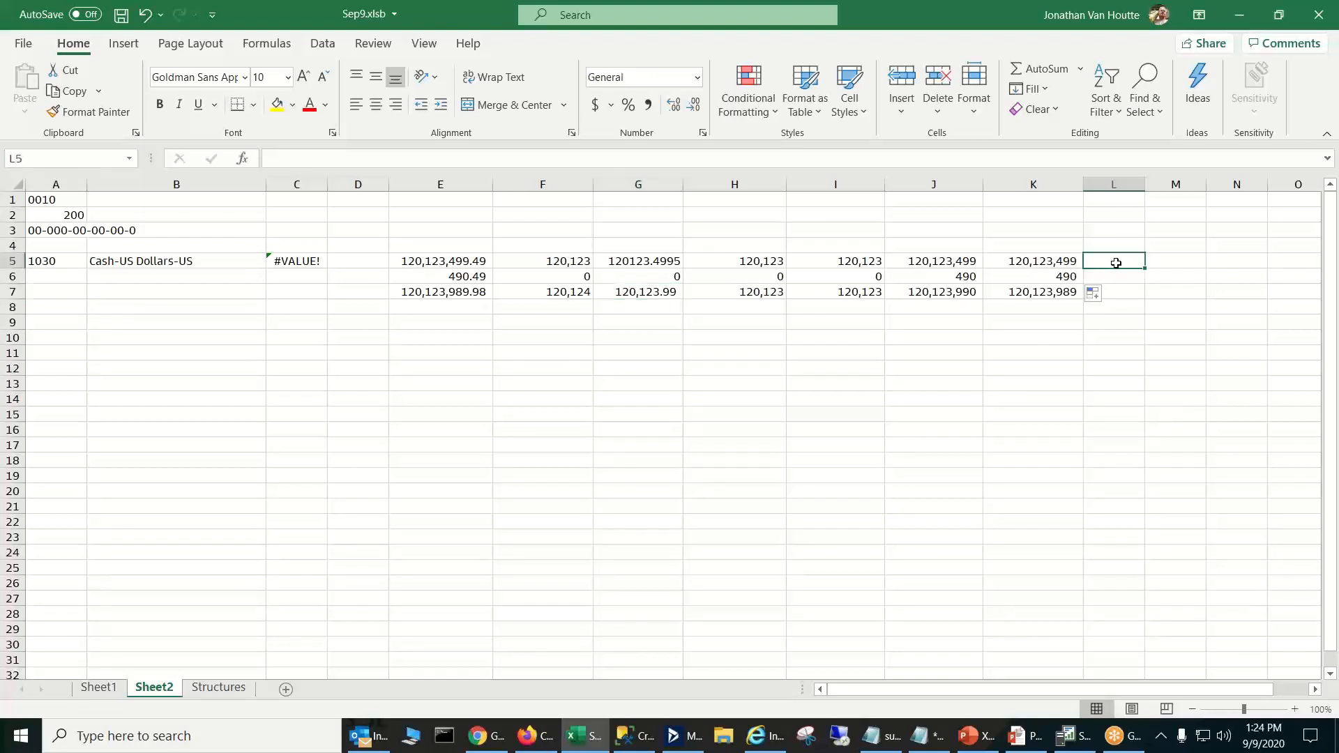
pyautogui.click(1126, 298)
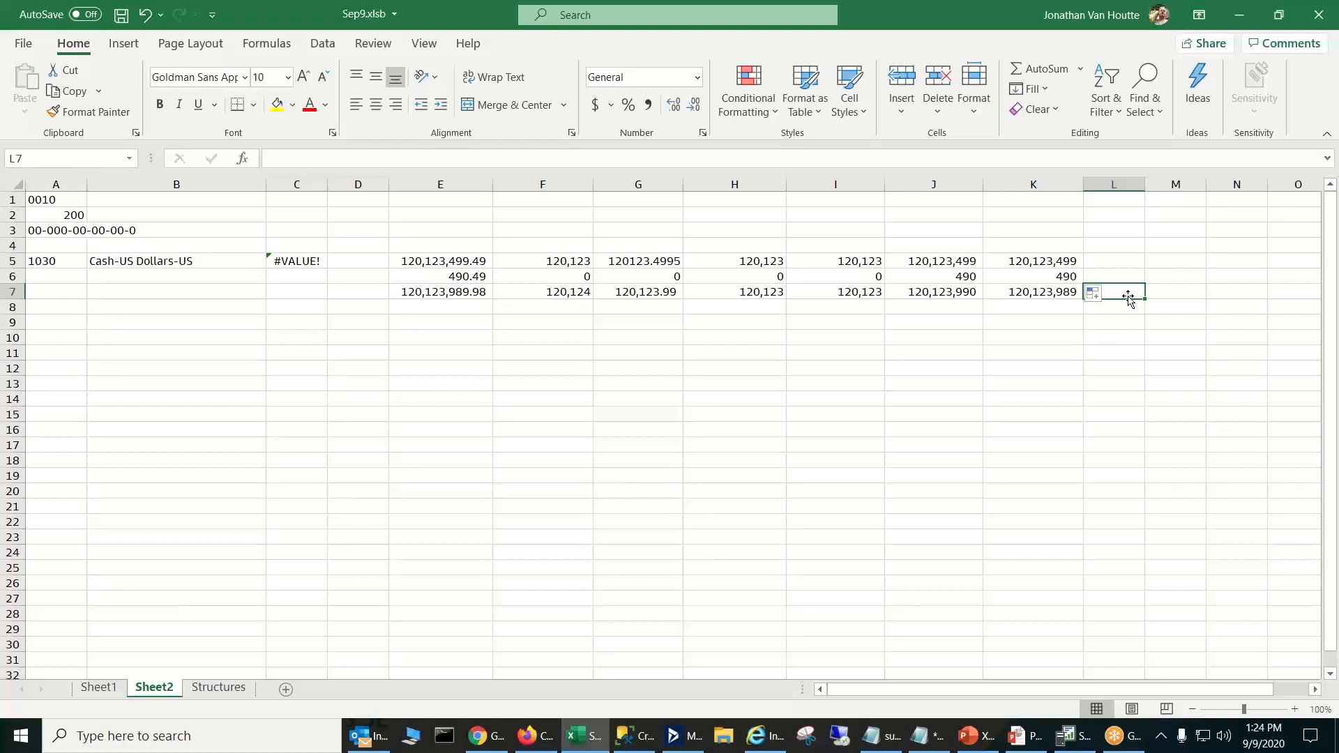
pyautogui.click(1151, 250)
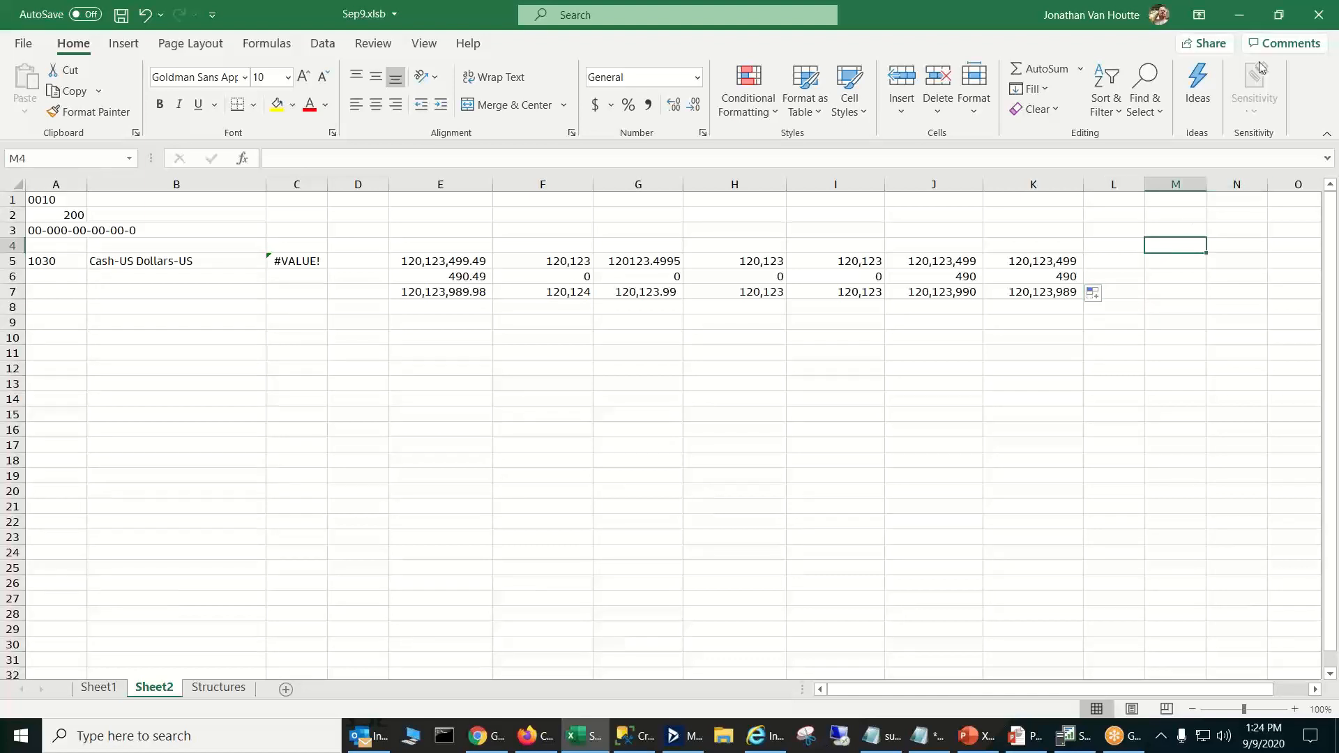